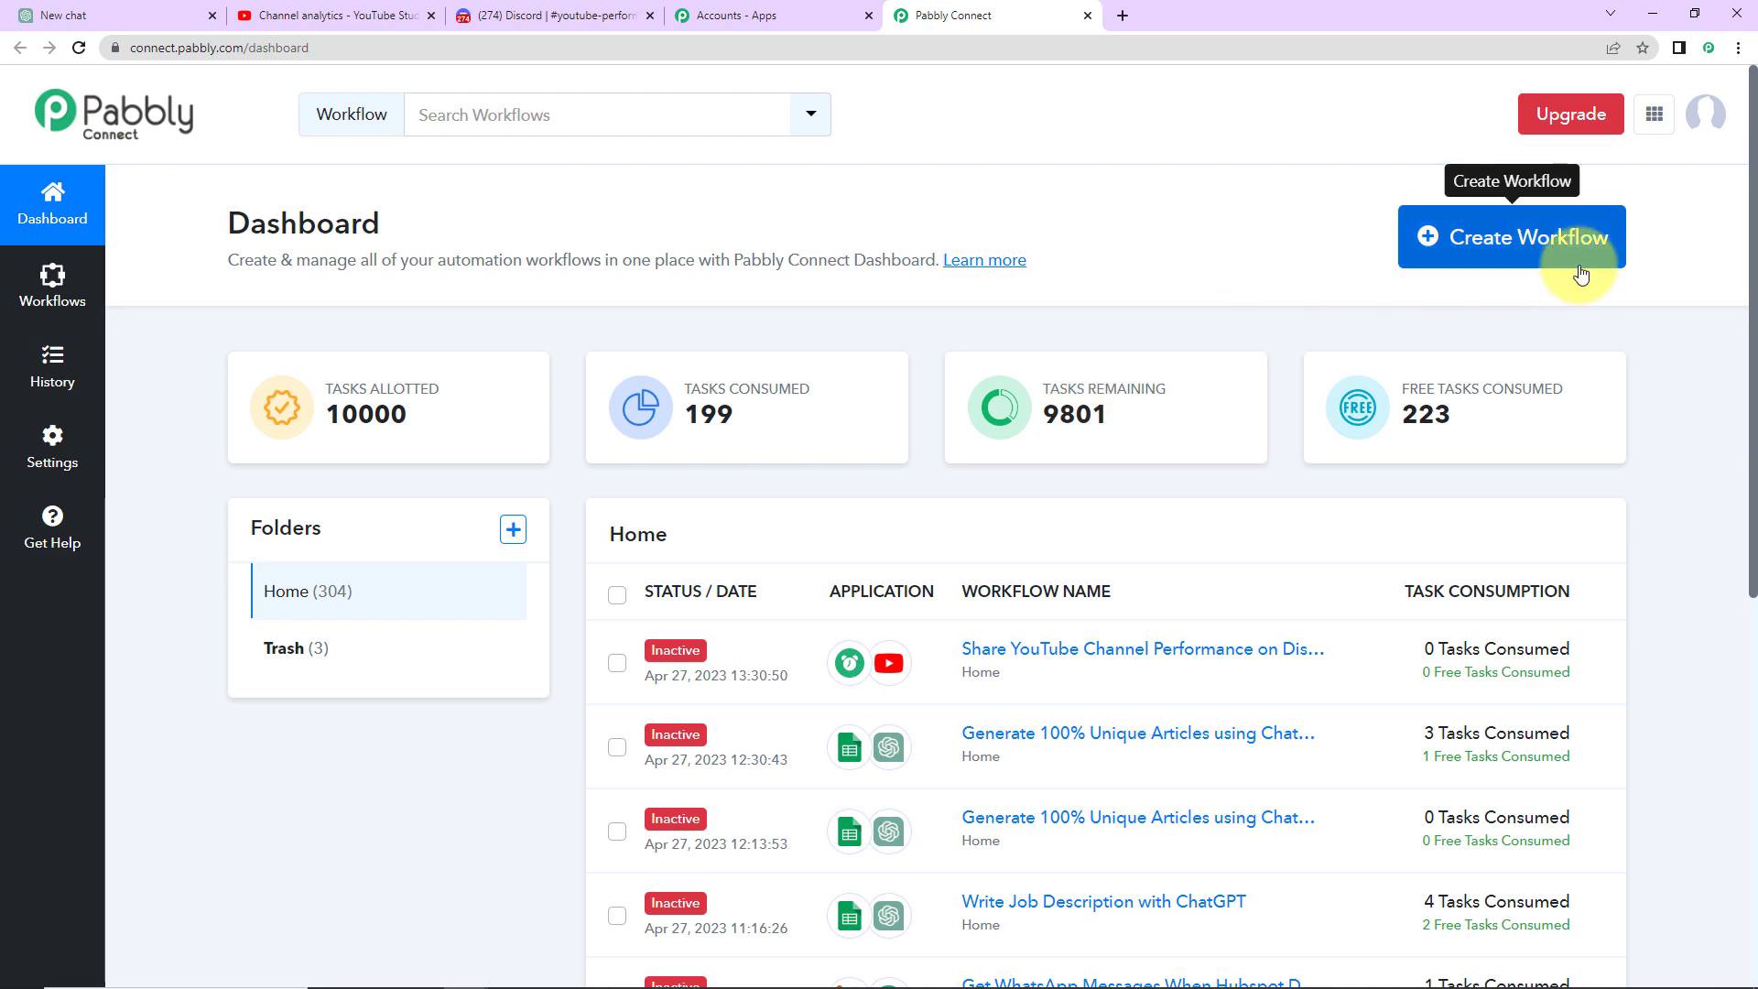
Create a new workflow named "Share YouTube Channel Performance on Discord with Team"
click(1581, 273)
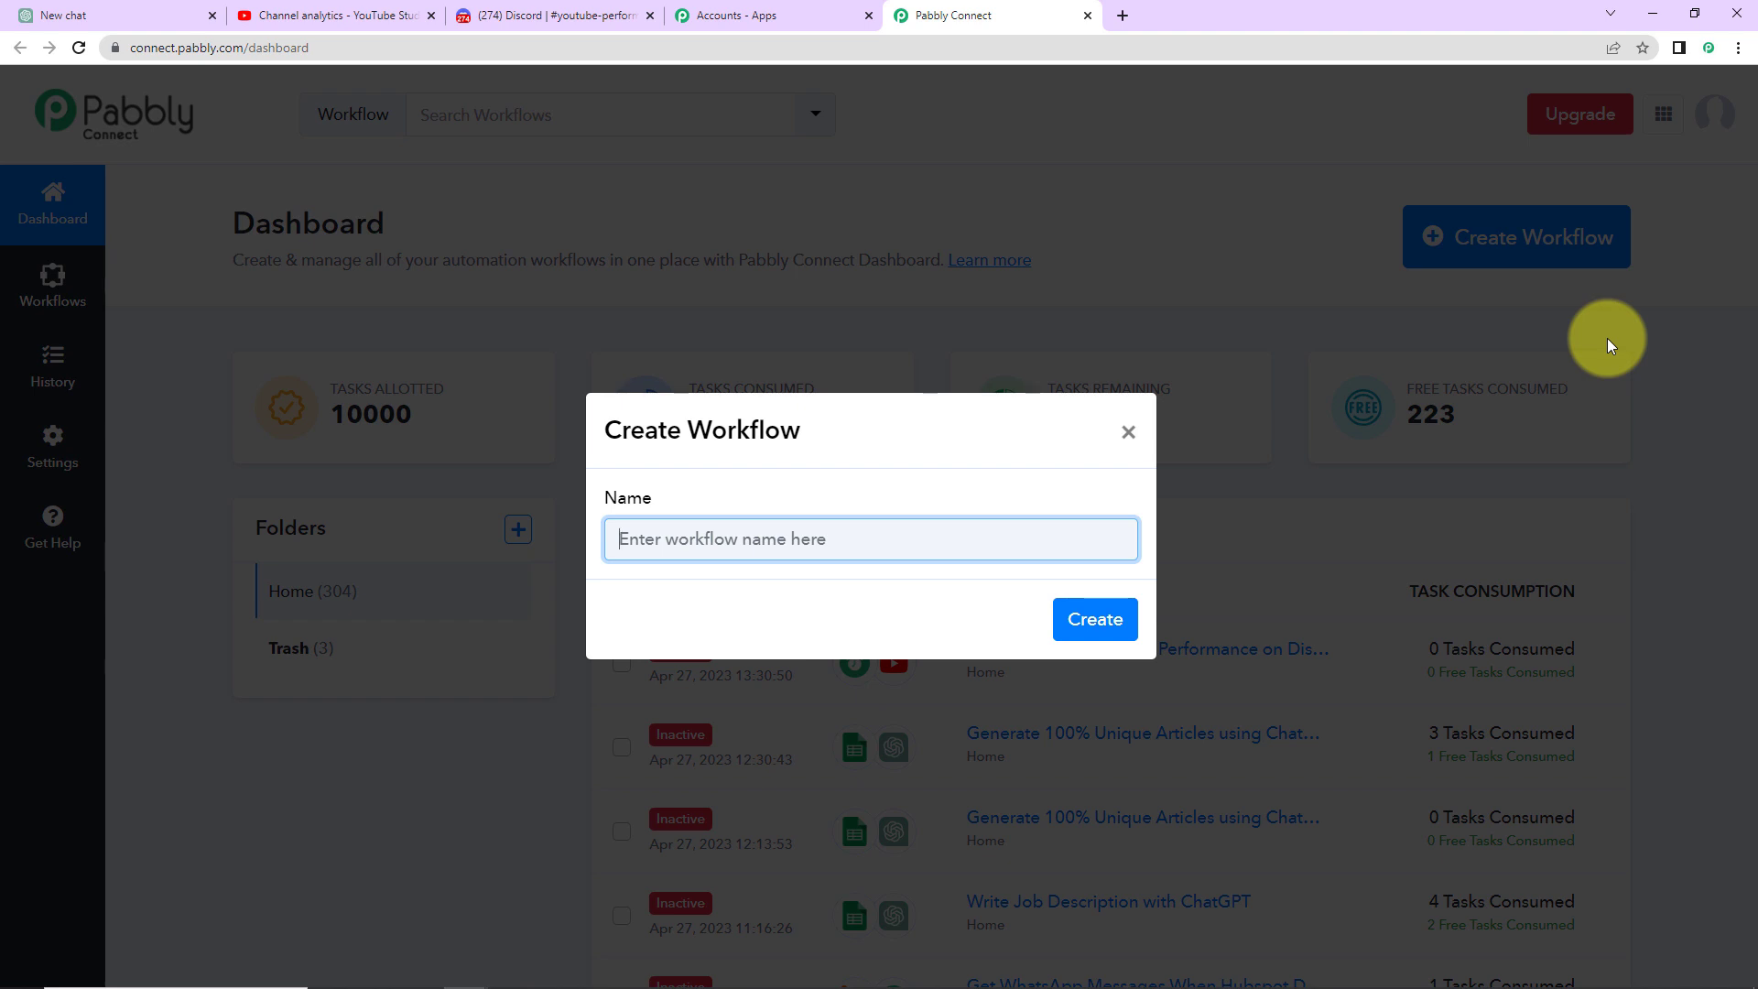
text(Share YouTube Channel Performance on Discord with Team)
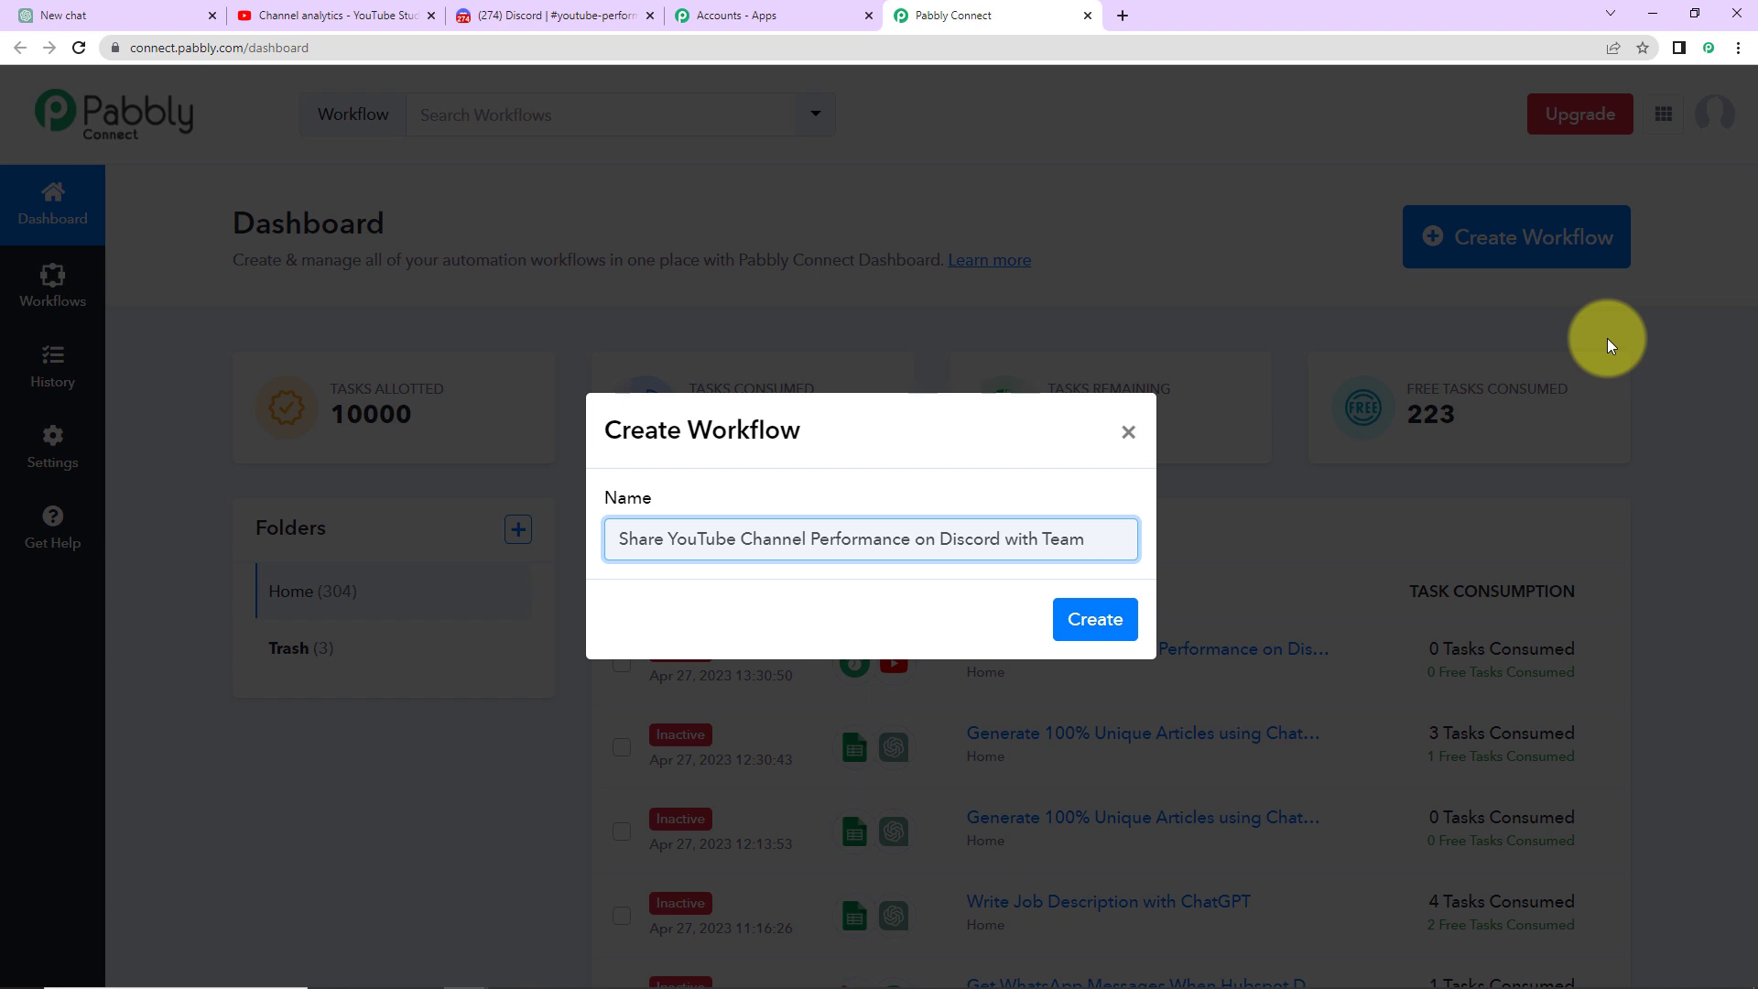
click(1091, 616)
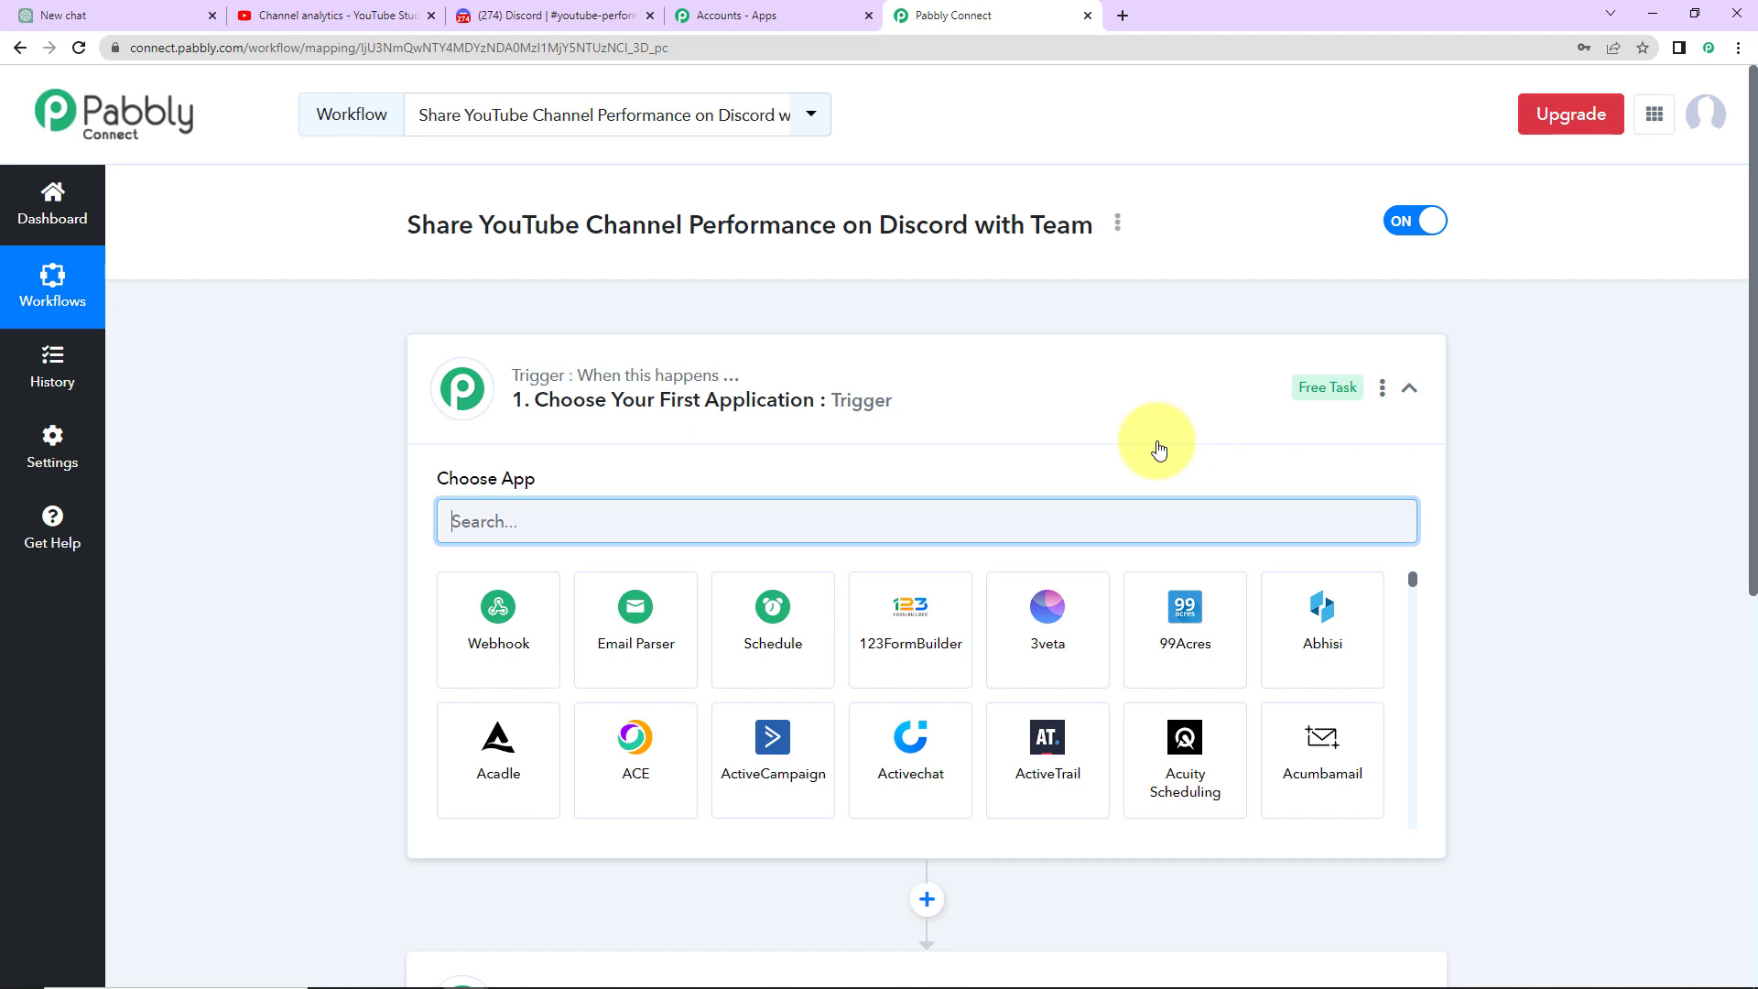
Choose Schedule by Pabbly as the trigger application of the workflow
scroll(886, 405, down, 2)
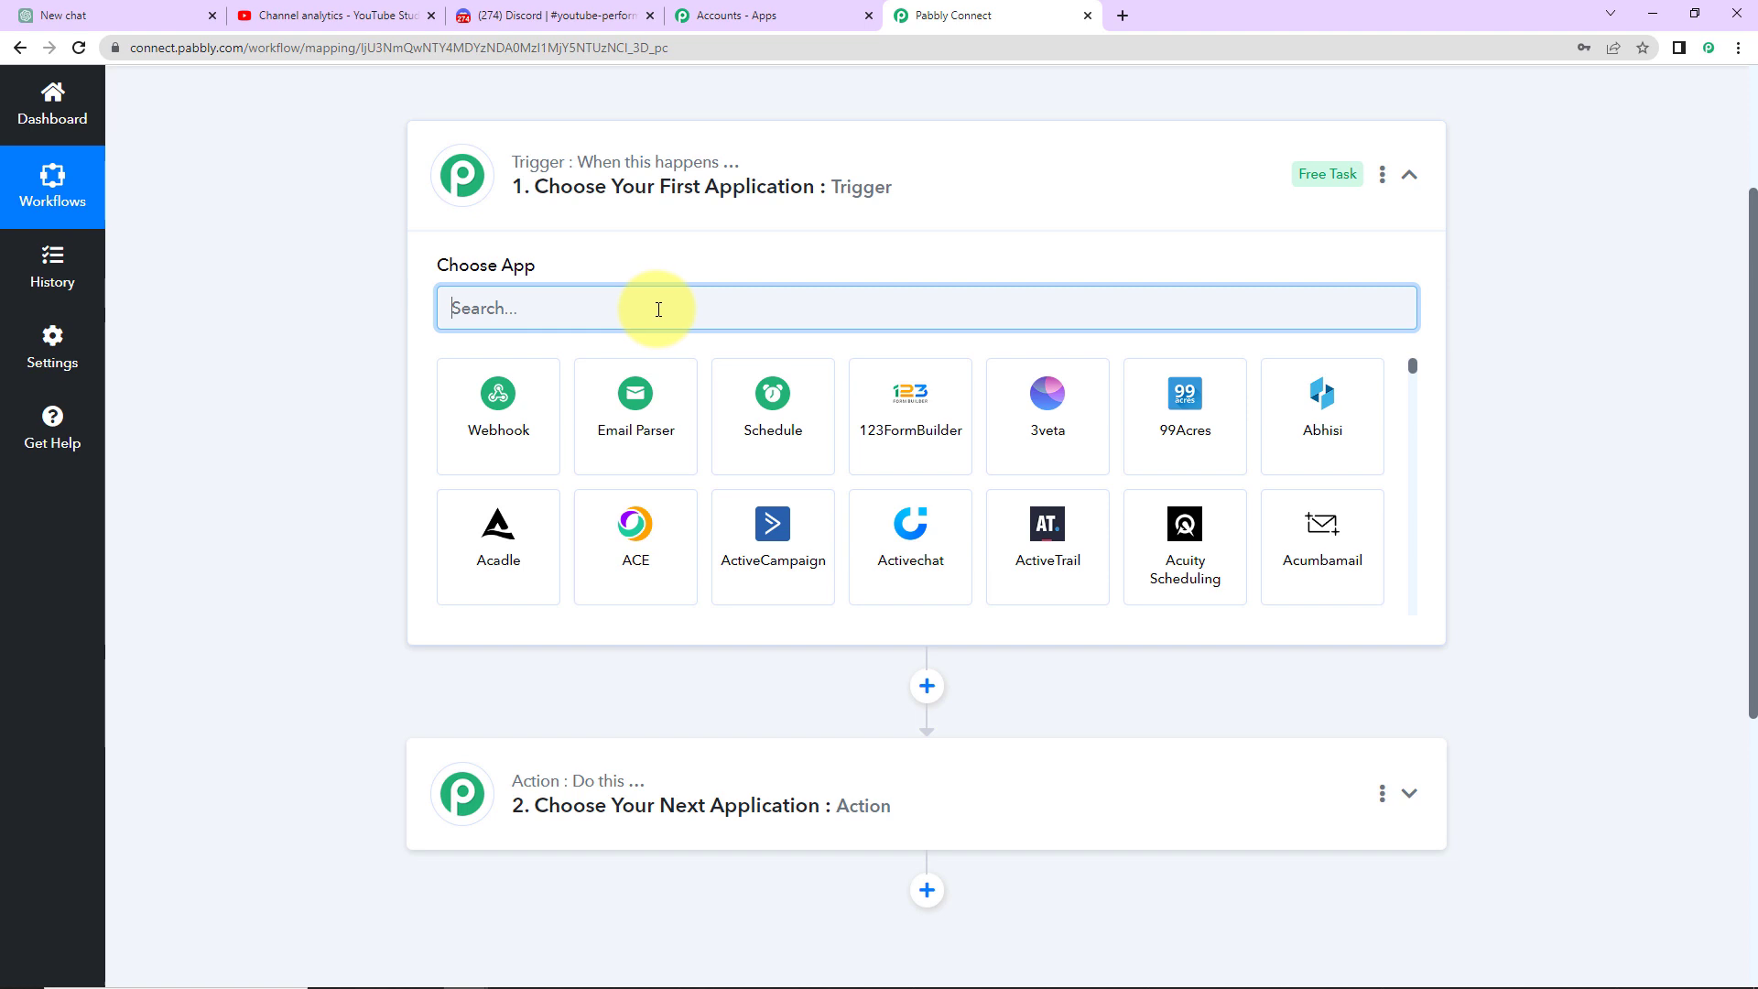
text(schedu)
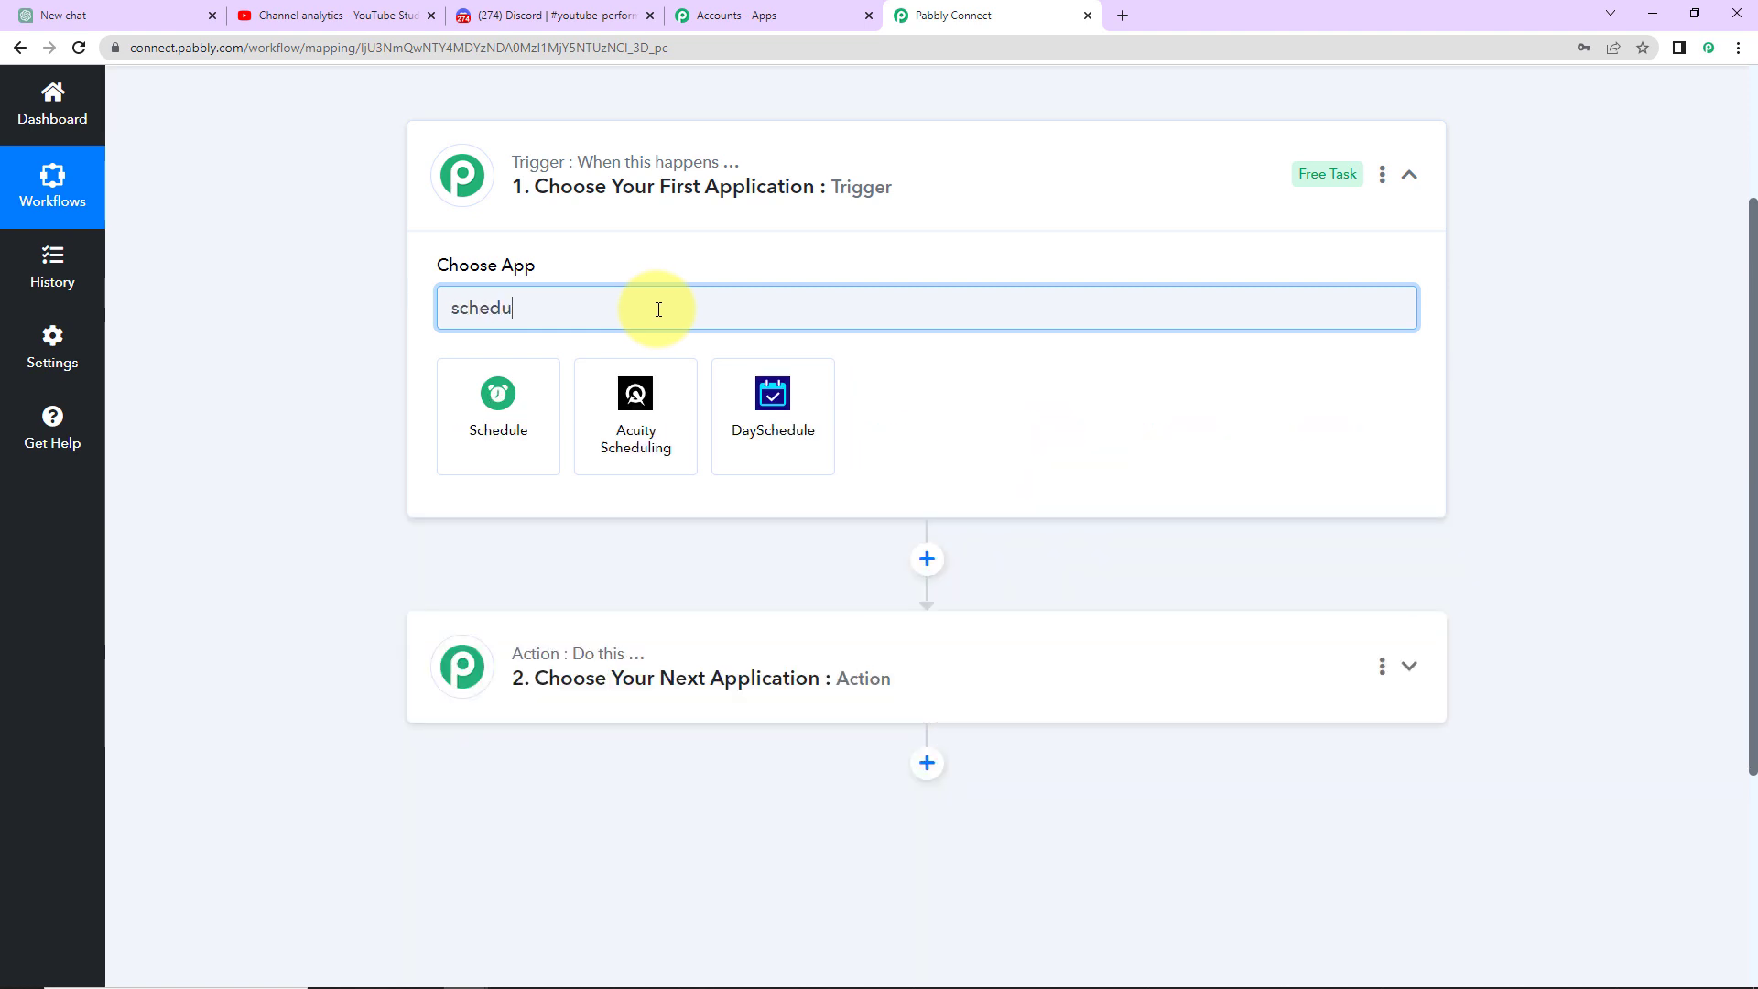
text(le)
click(494, 389)
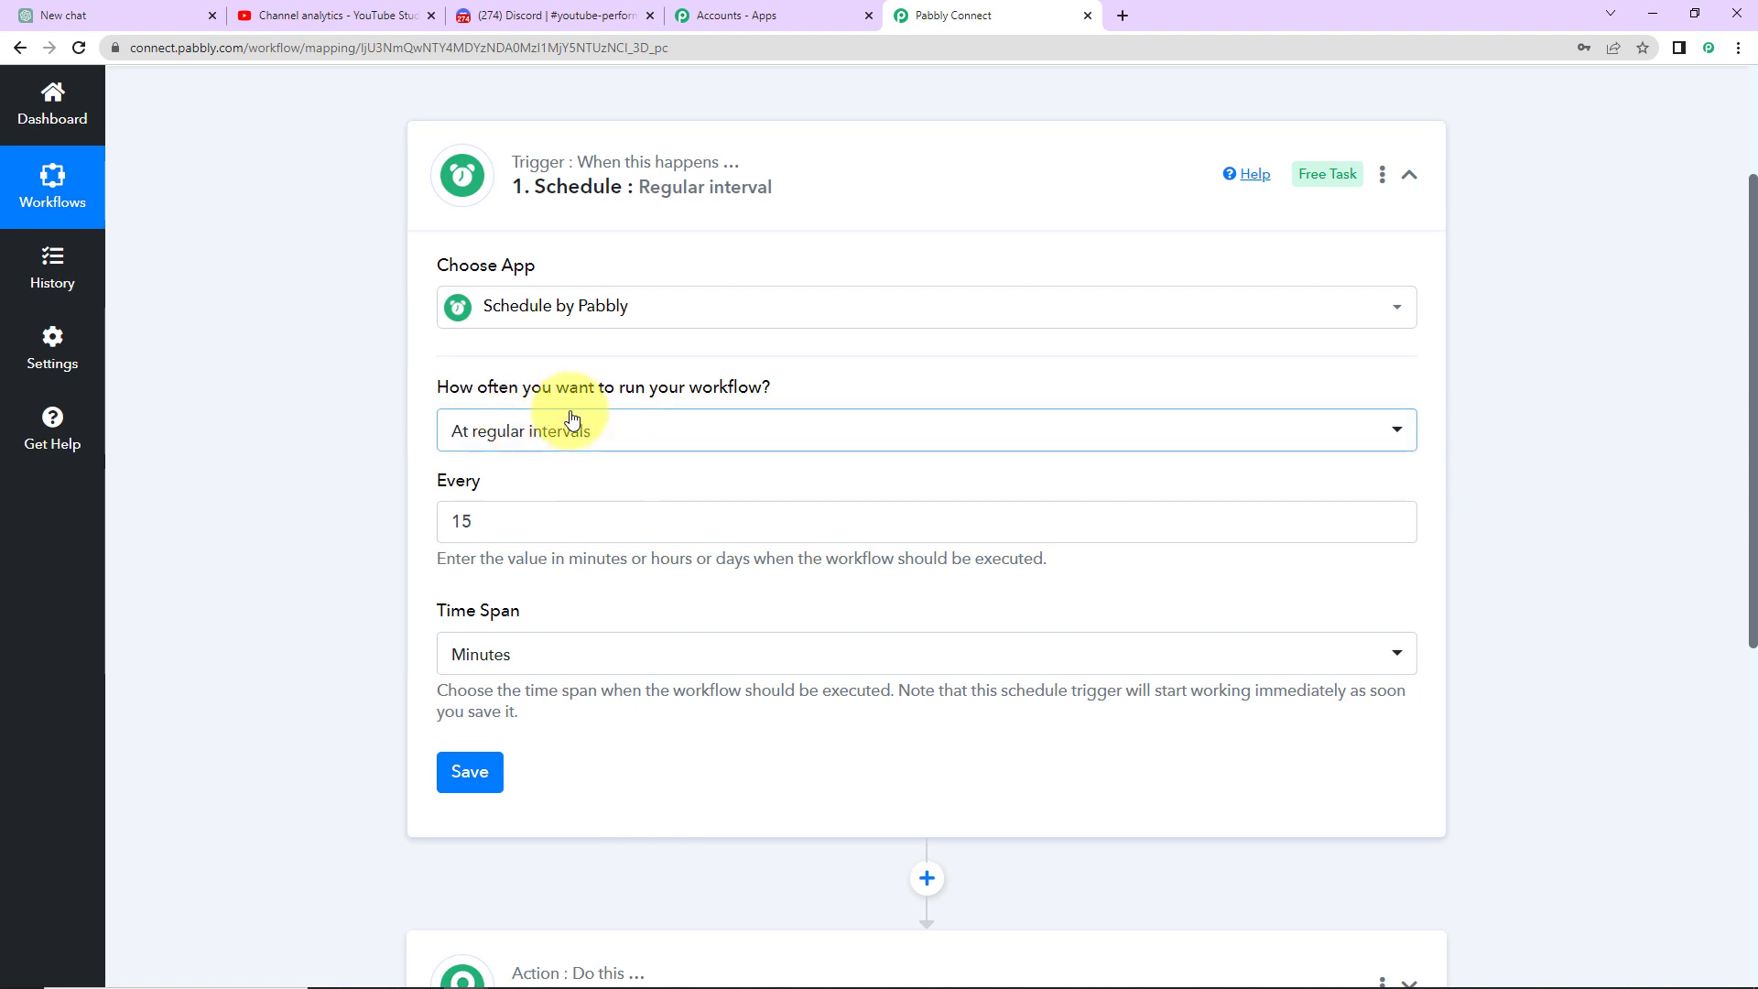
Set the schedule trigger to run every day at 10:00 AM and save it
click(692, 430)
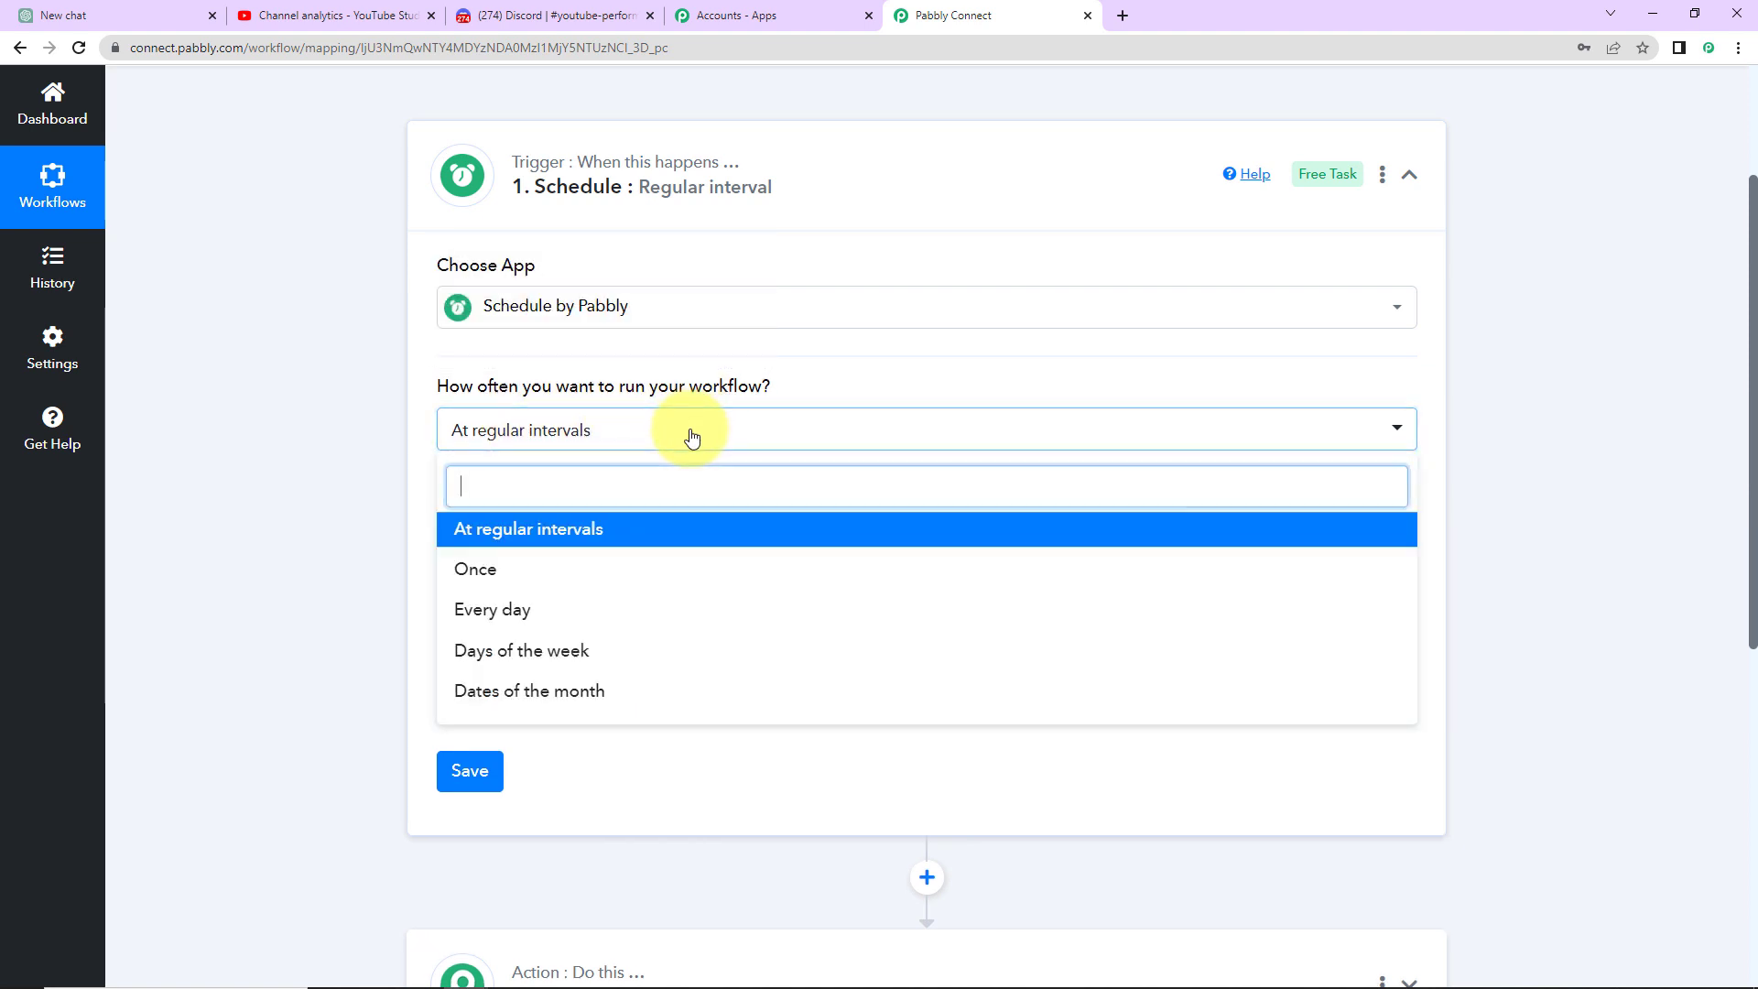
click(504, 608)
click(464, 521)
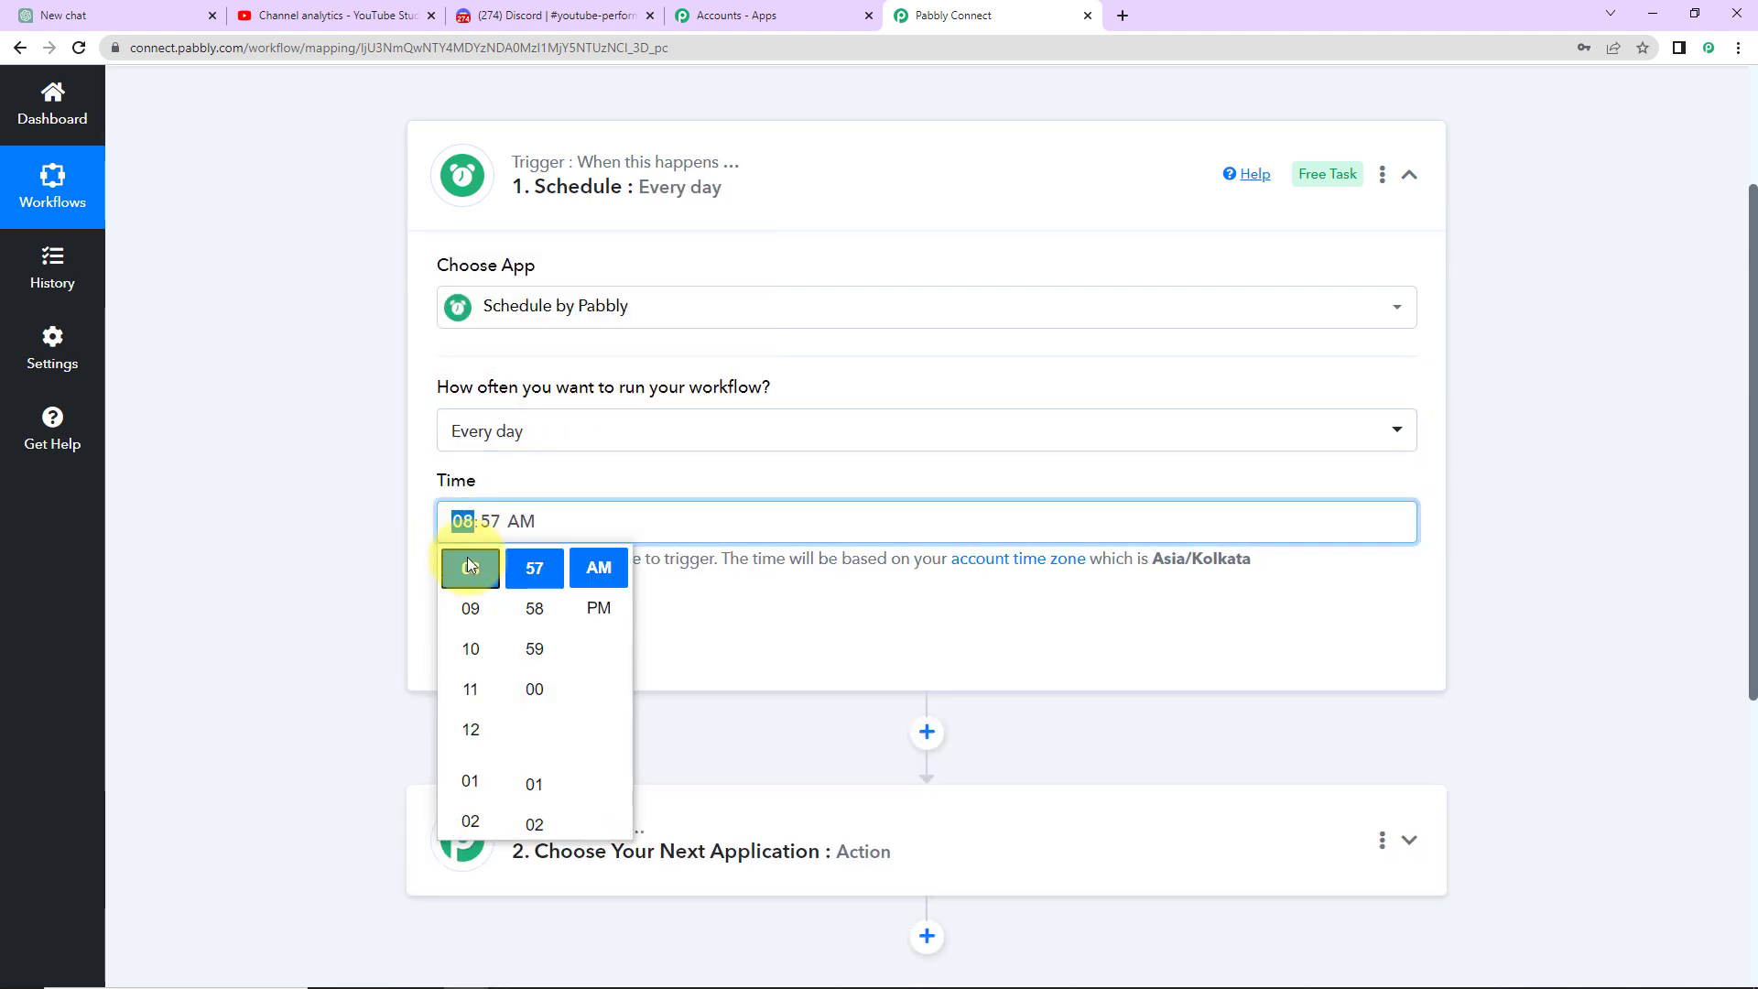
click(475, 652)
click(535, 686)
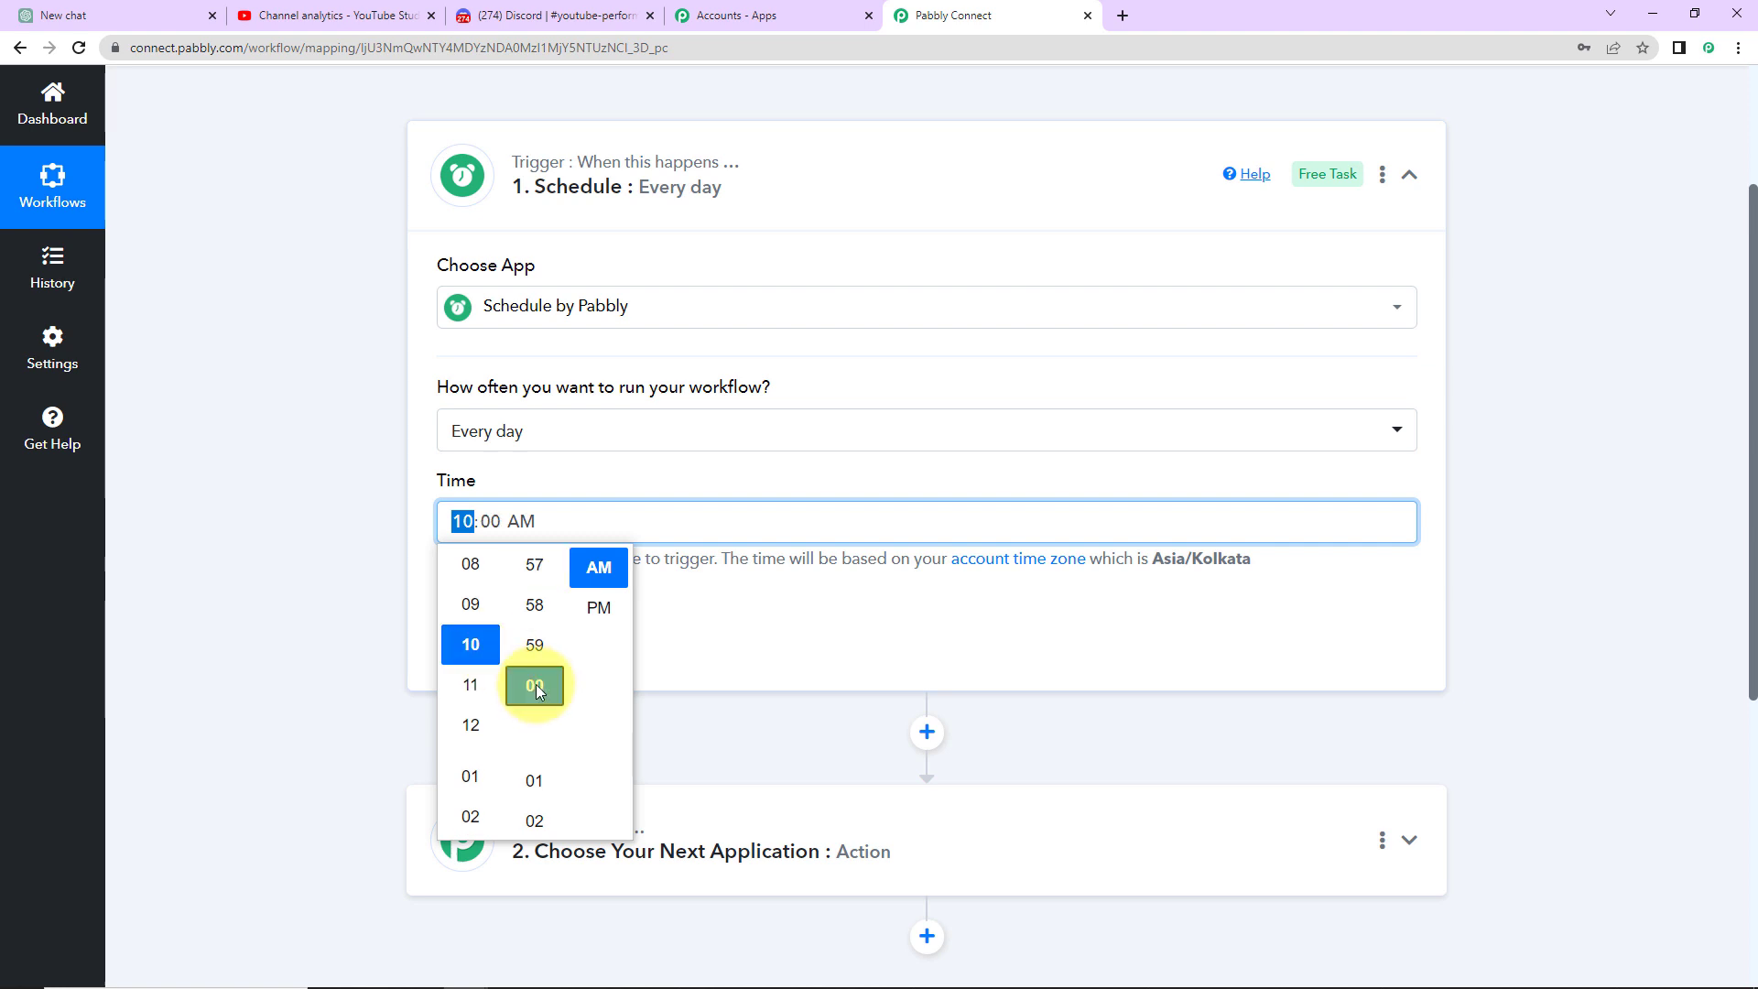
click(350, 569)
click(464, 628)
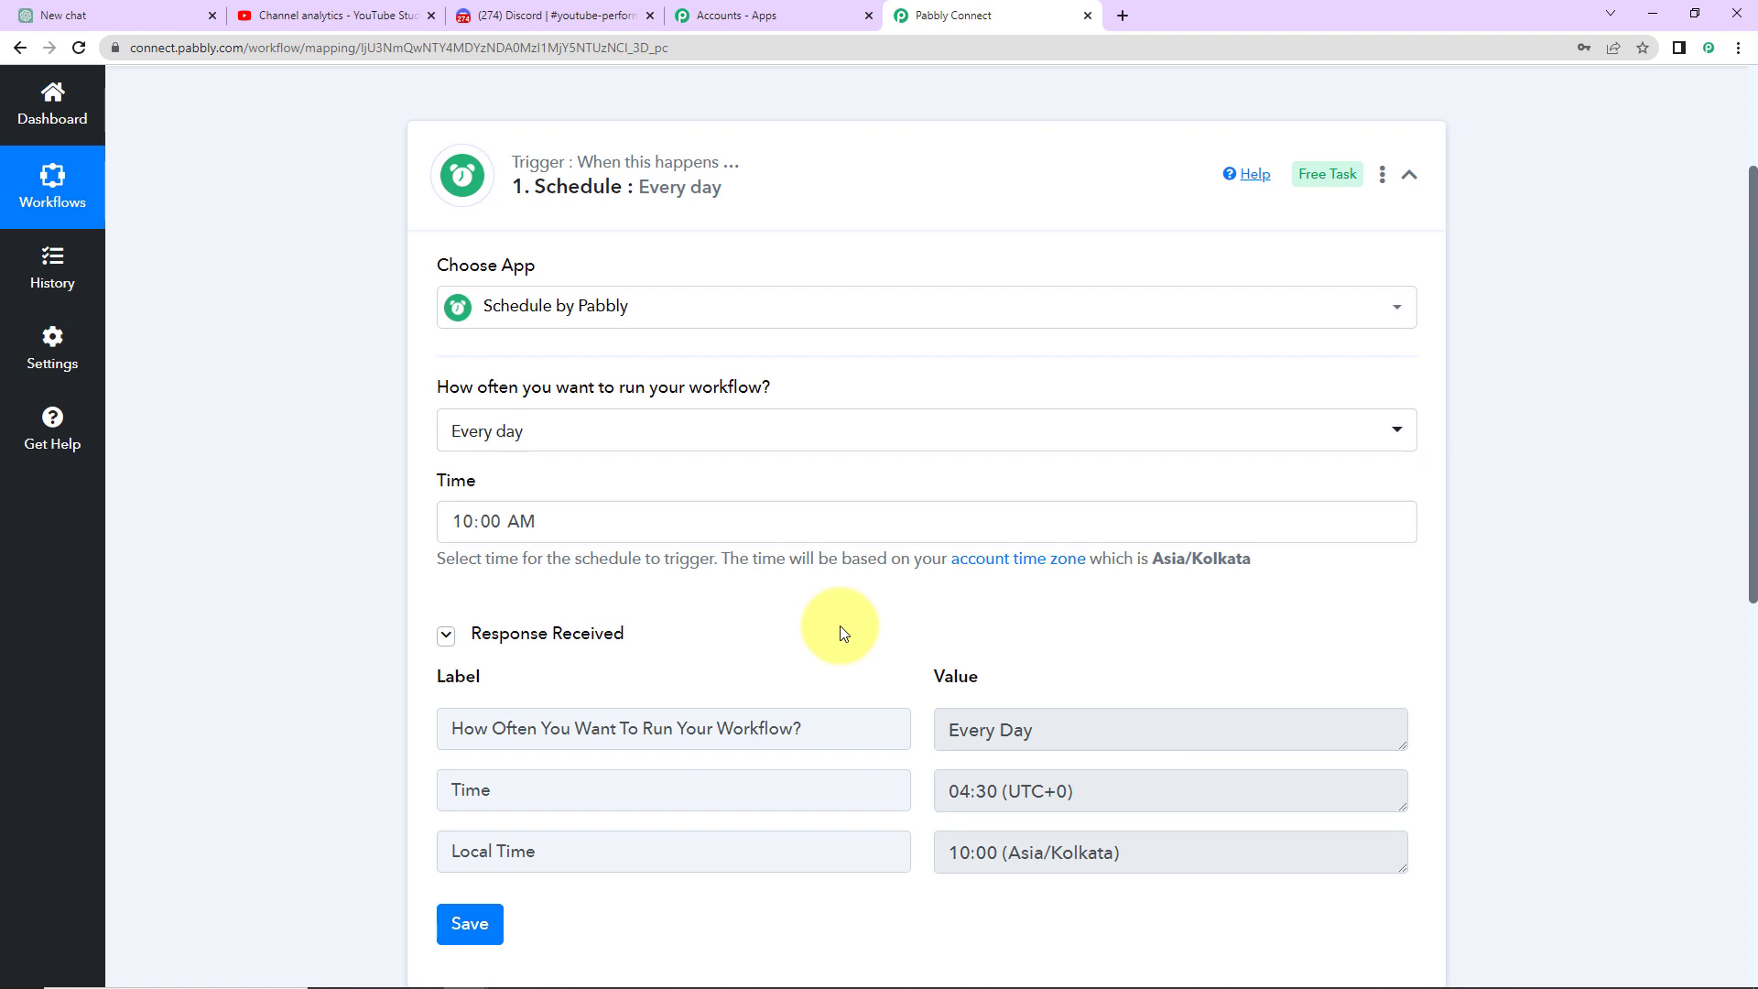
Check the time value in the schedule trigger's response, save the trigger again and dismiss the confirmation
scroll(840, 630, down, 5)
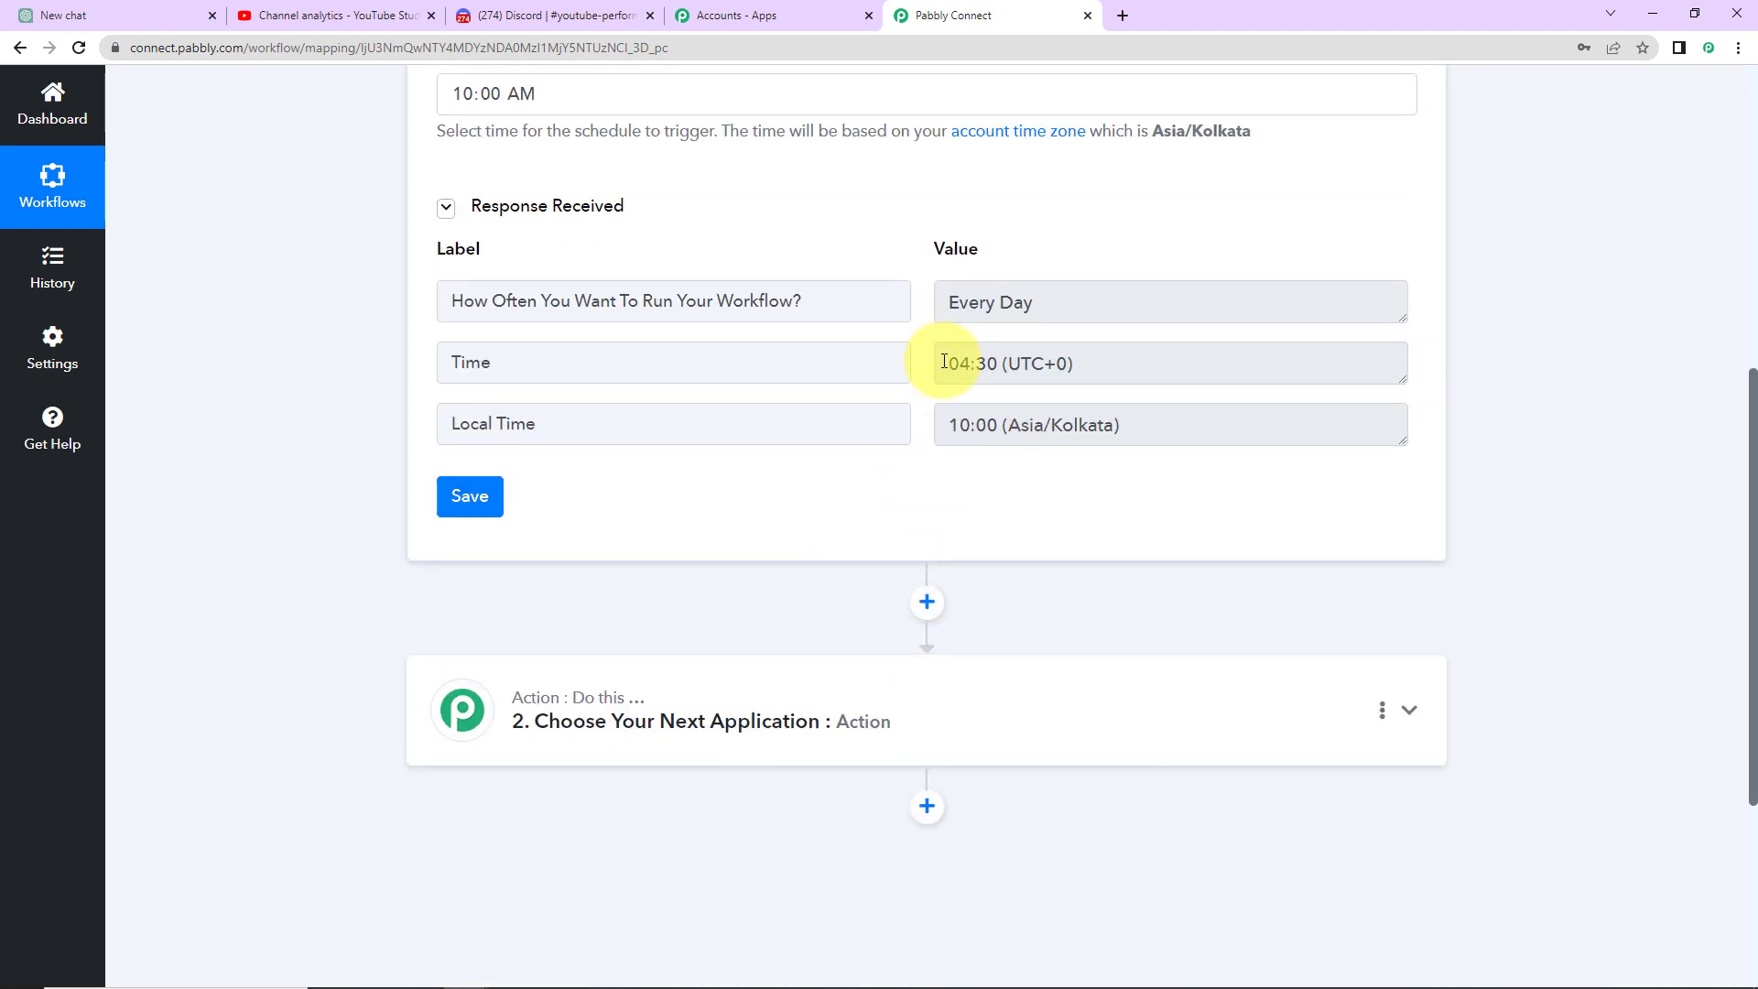
click(976, 365)
double_click(976, 366)
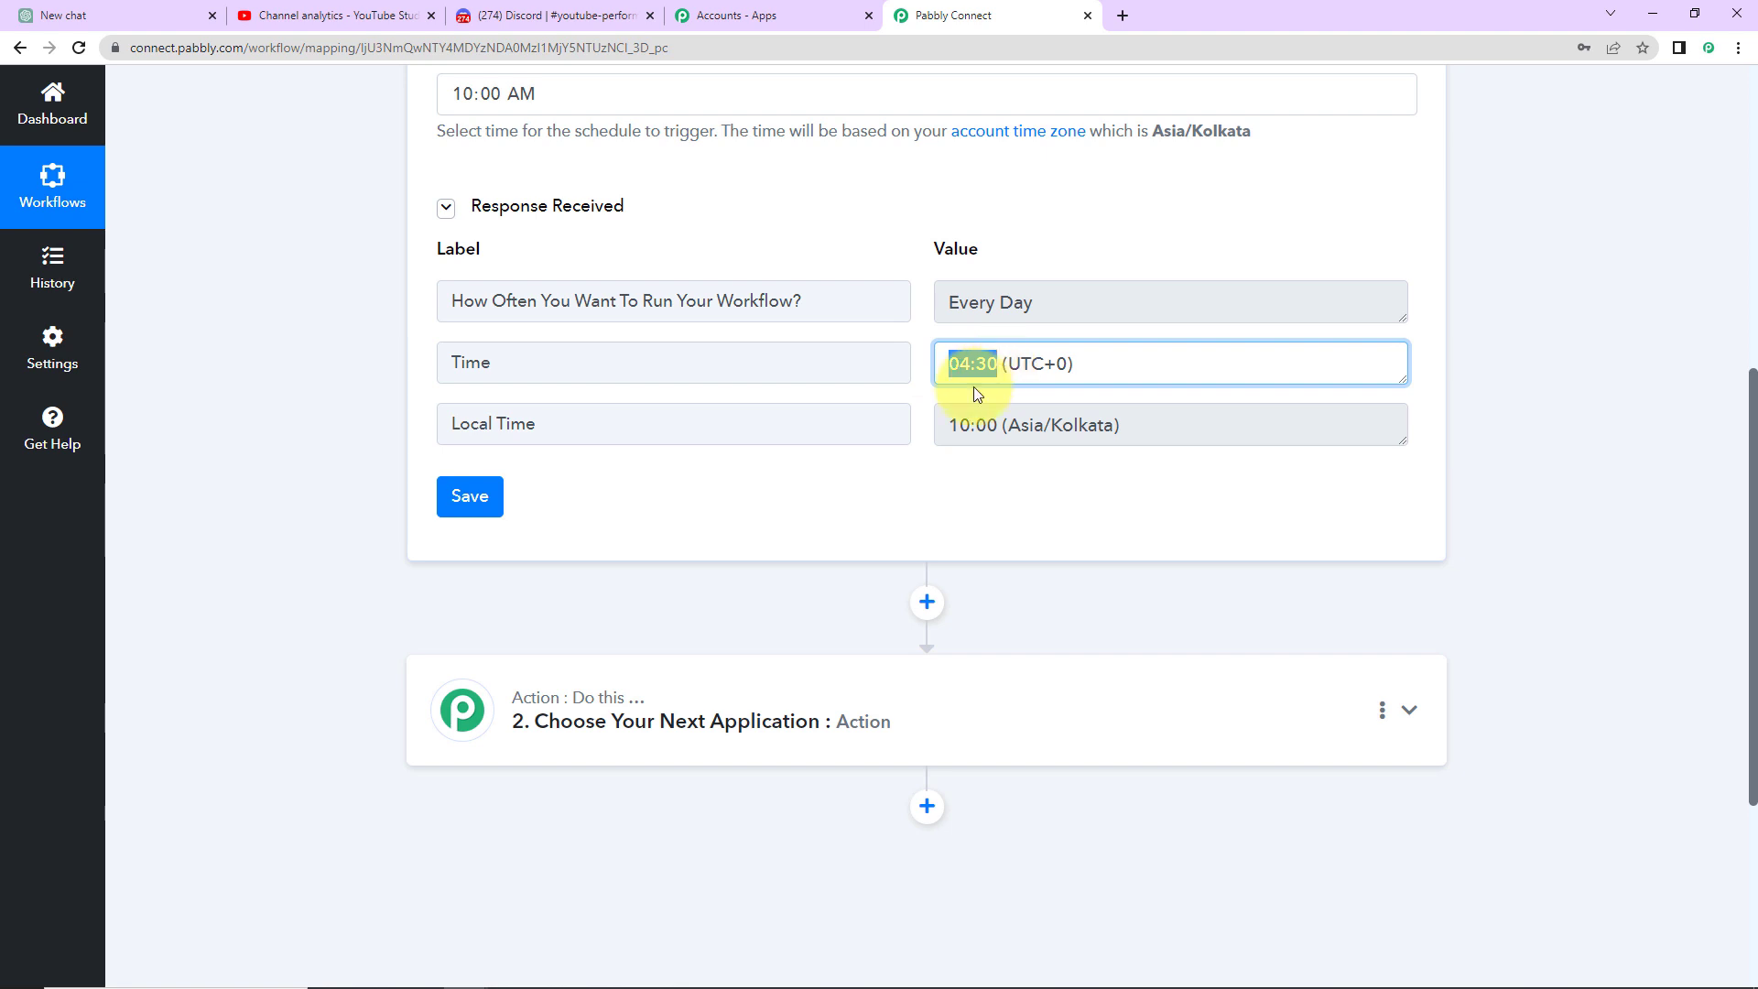
click(453, 492)
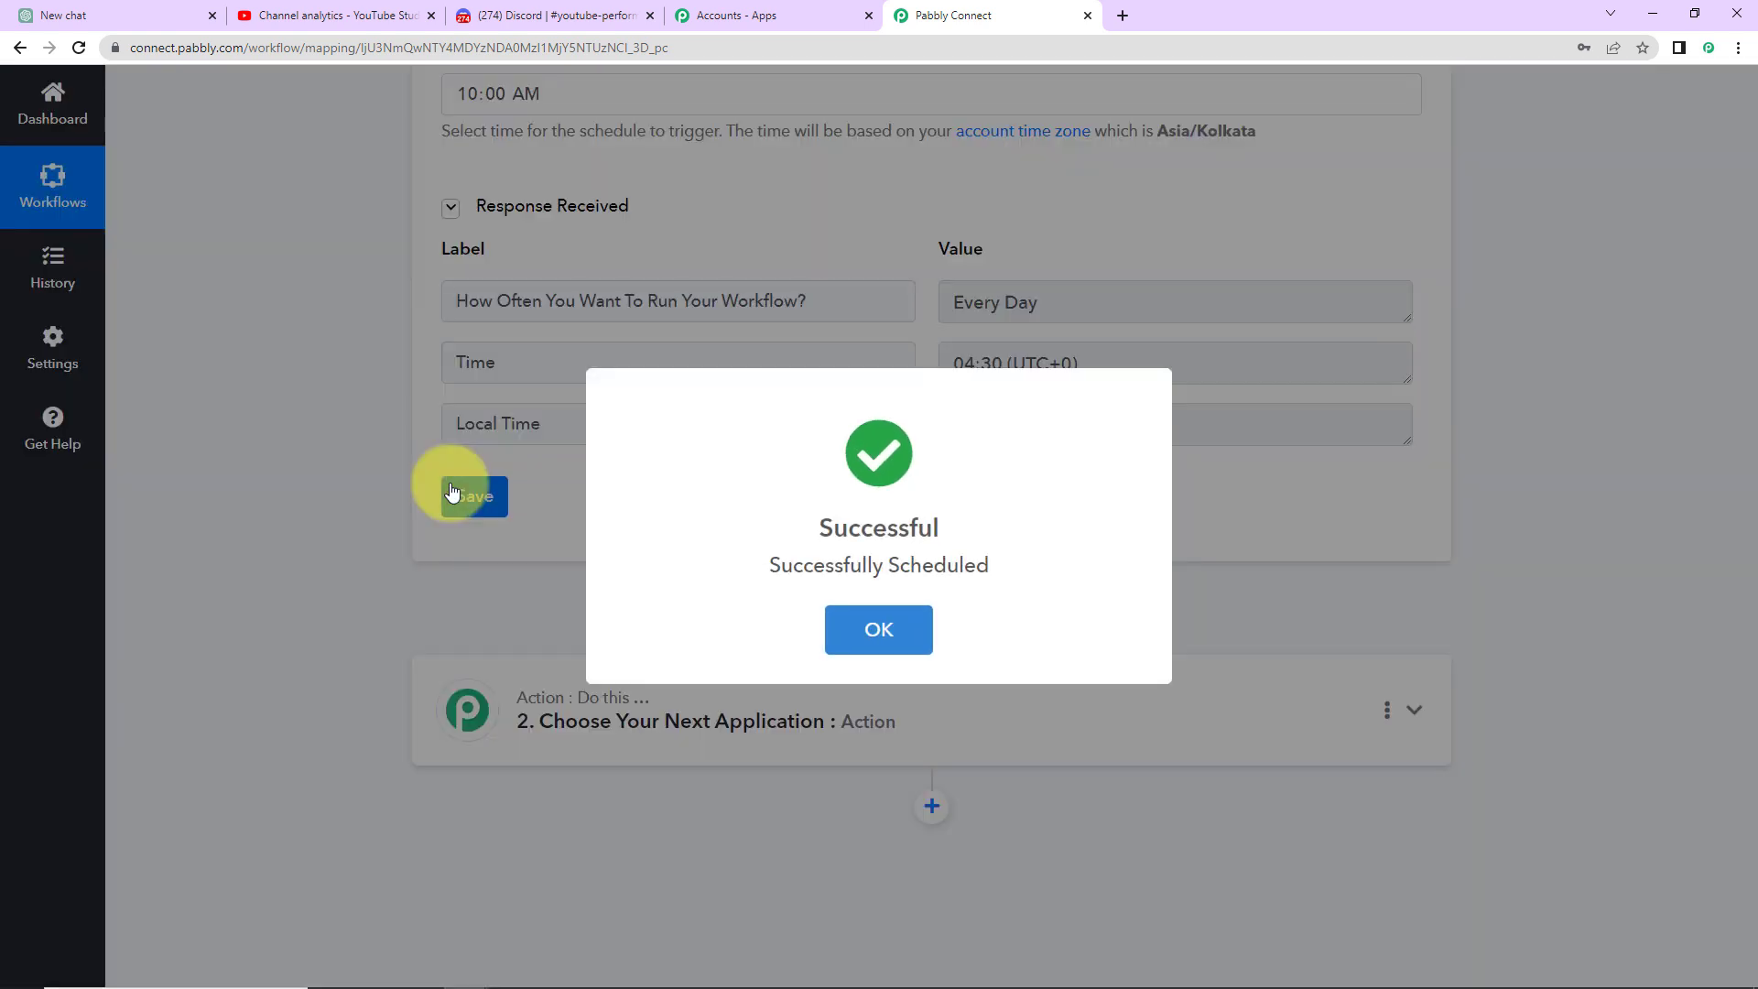
click(857, 634)
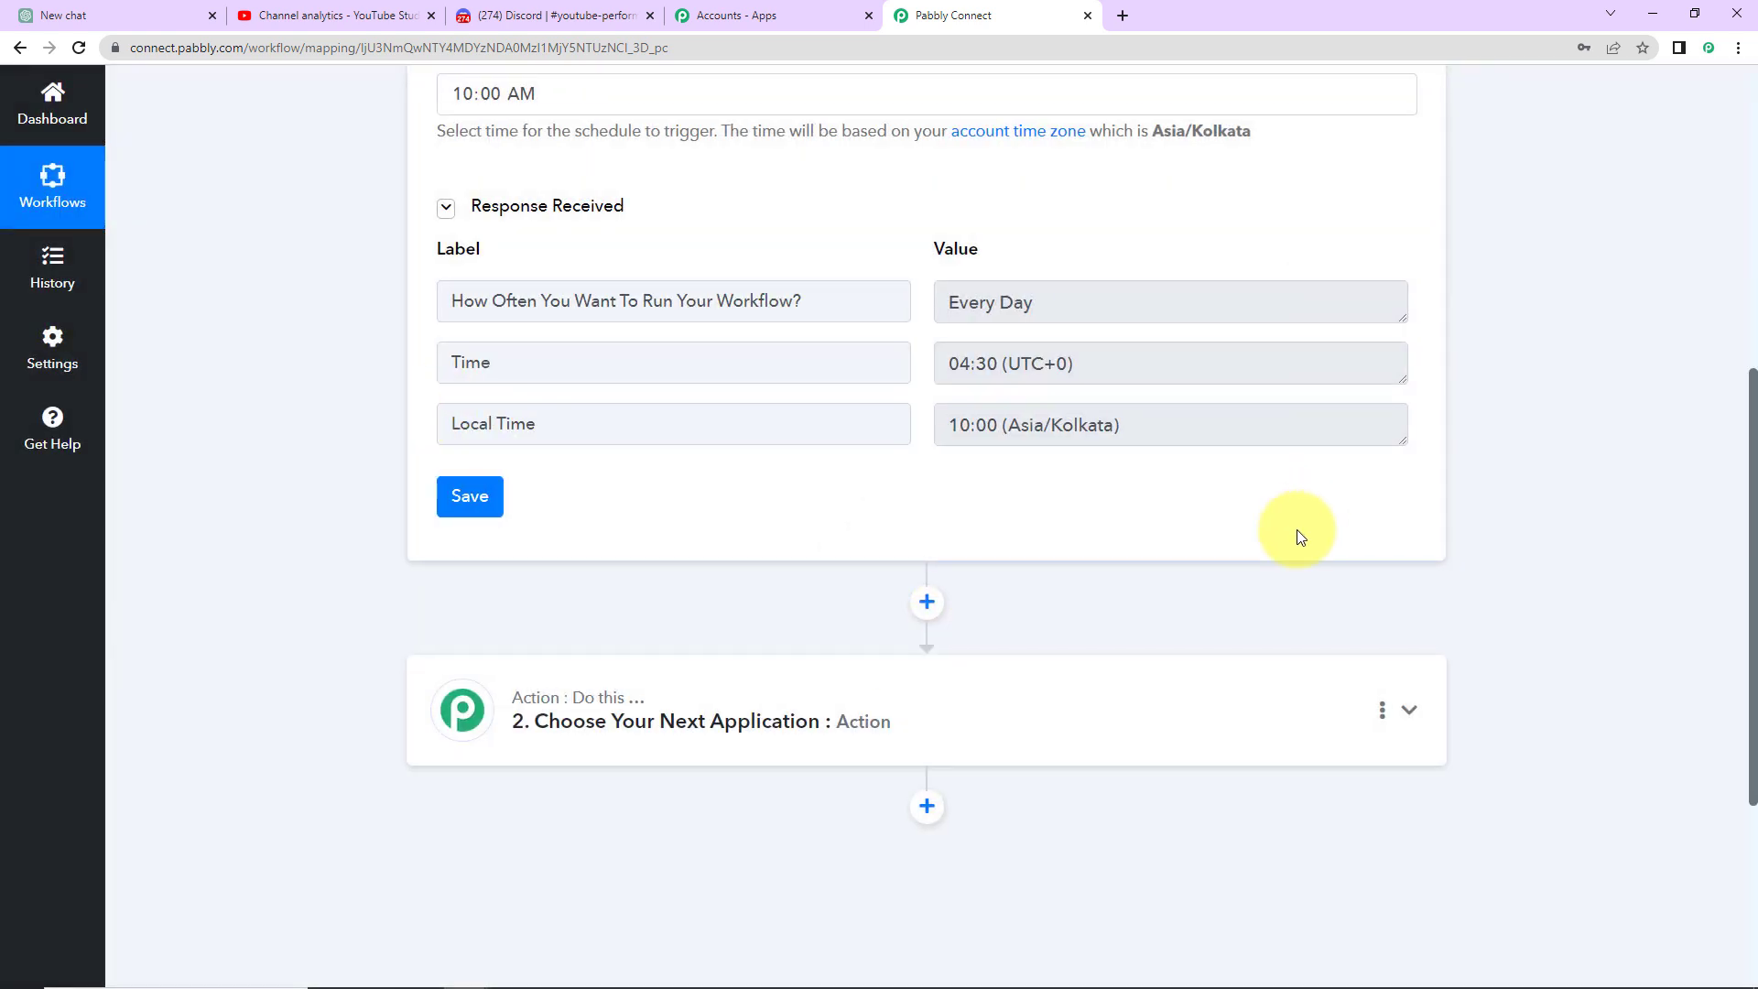
Choose YouTube as the application for the workflow's action step
scroll(1473, 432, down, 2)
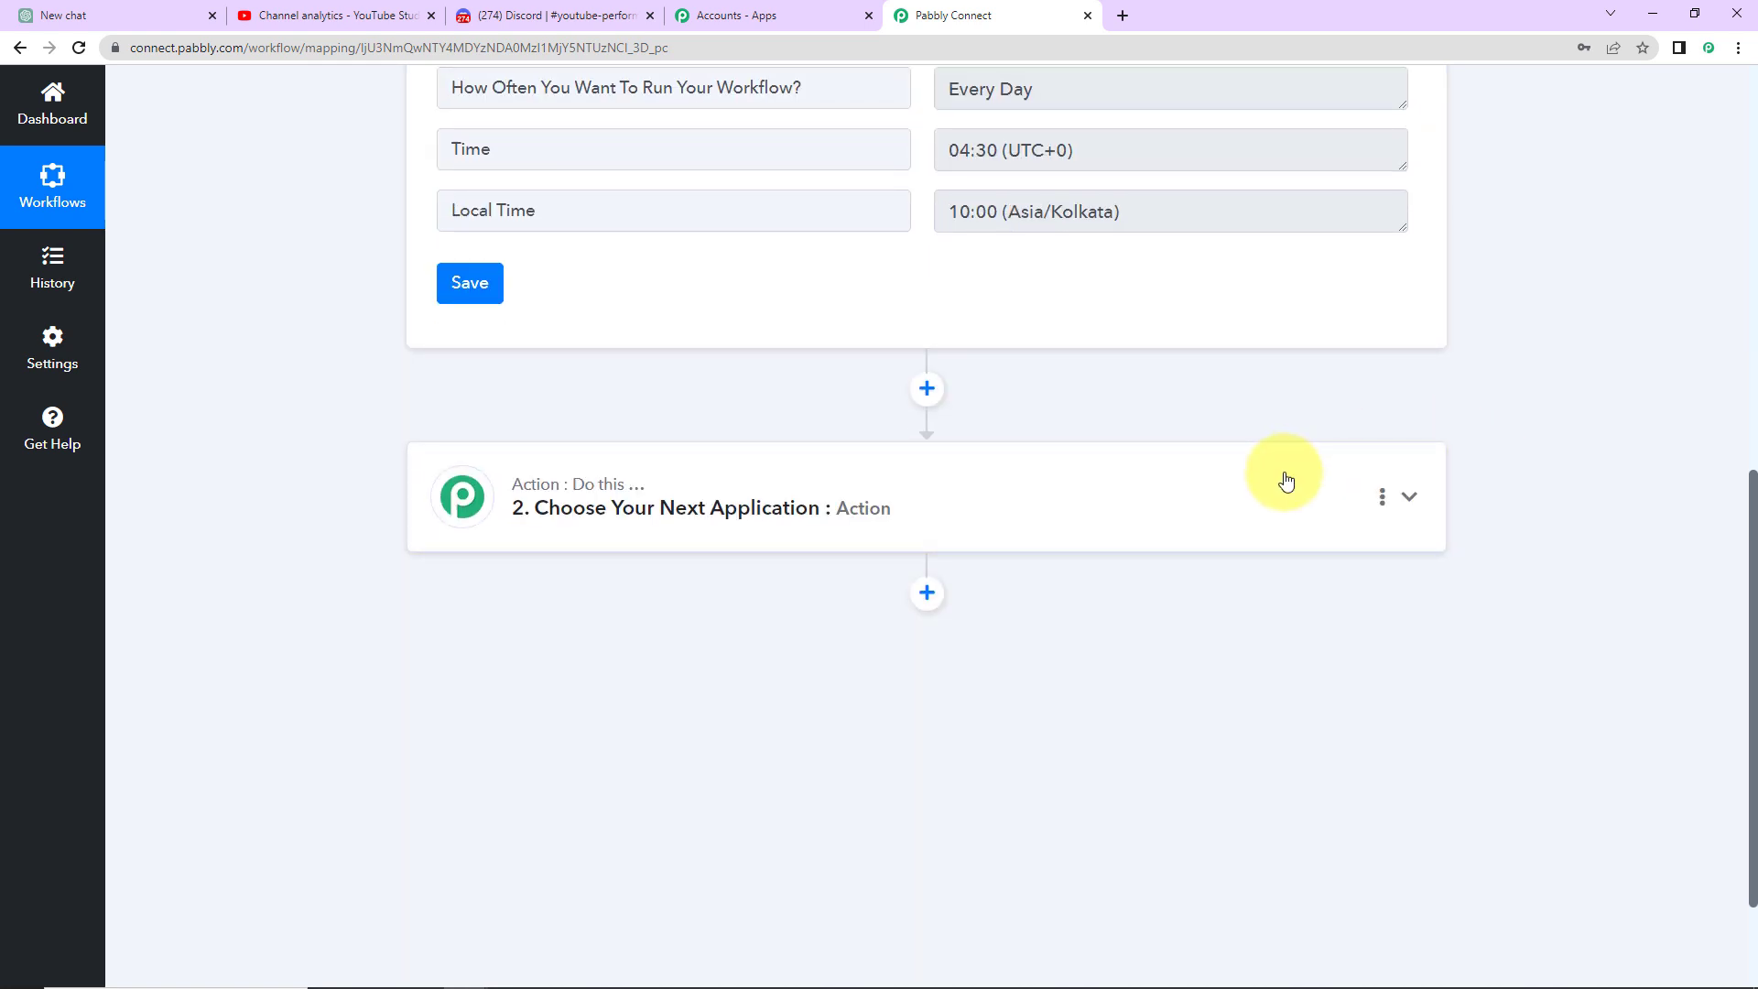
click(712, 506)
click(725, 621)
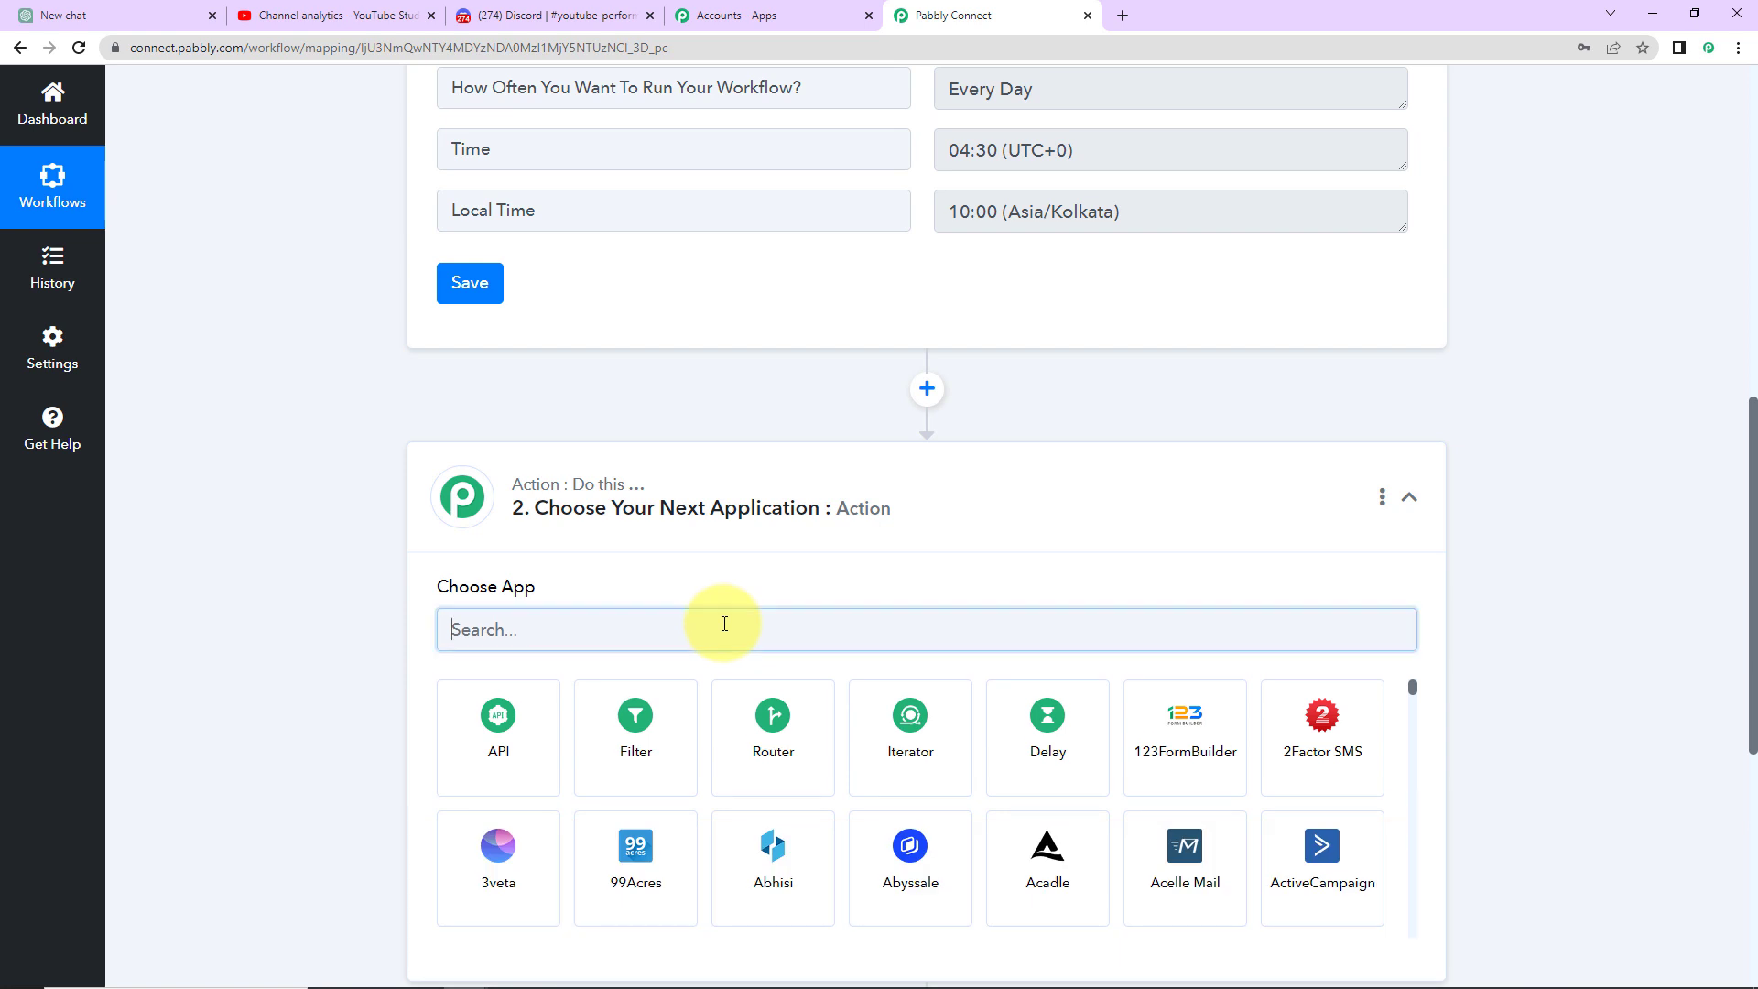
text(you)
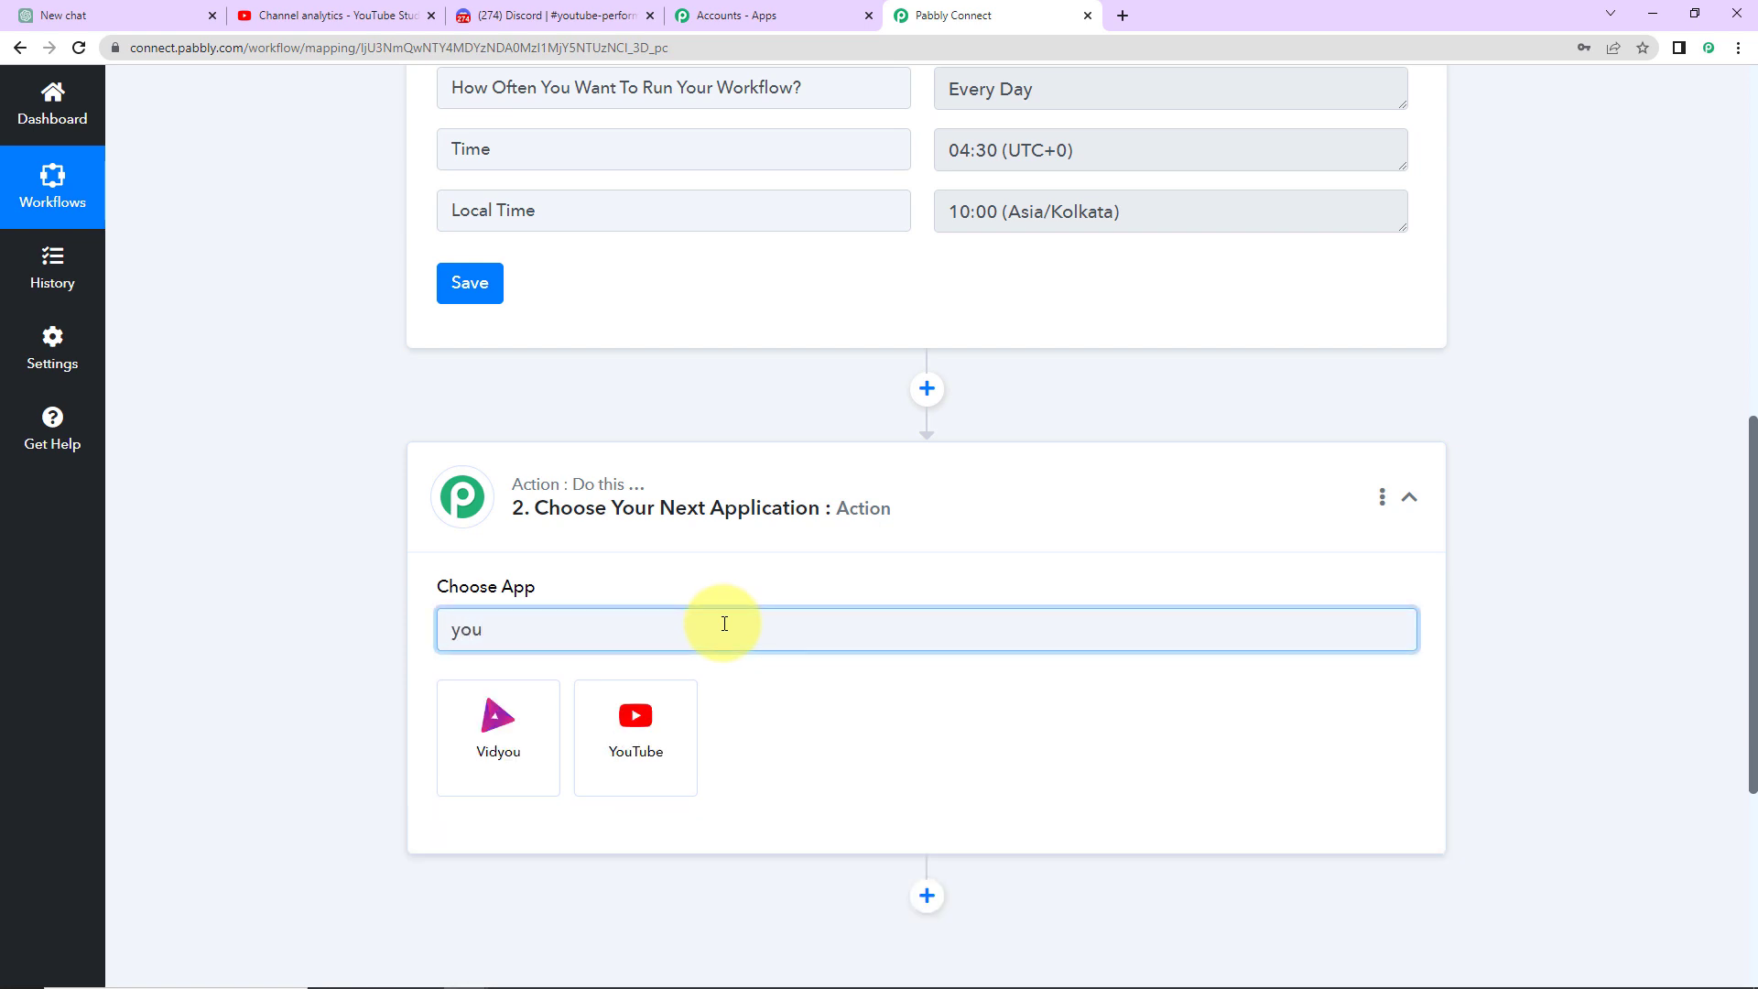
click(638, 769)
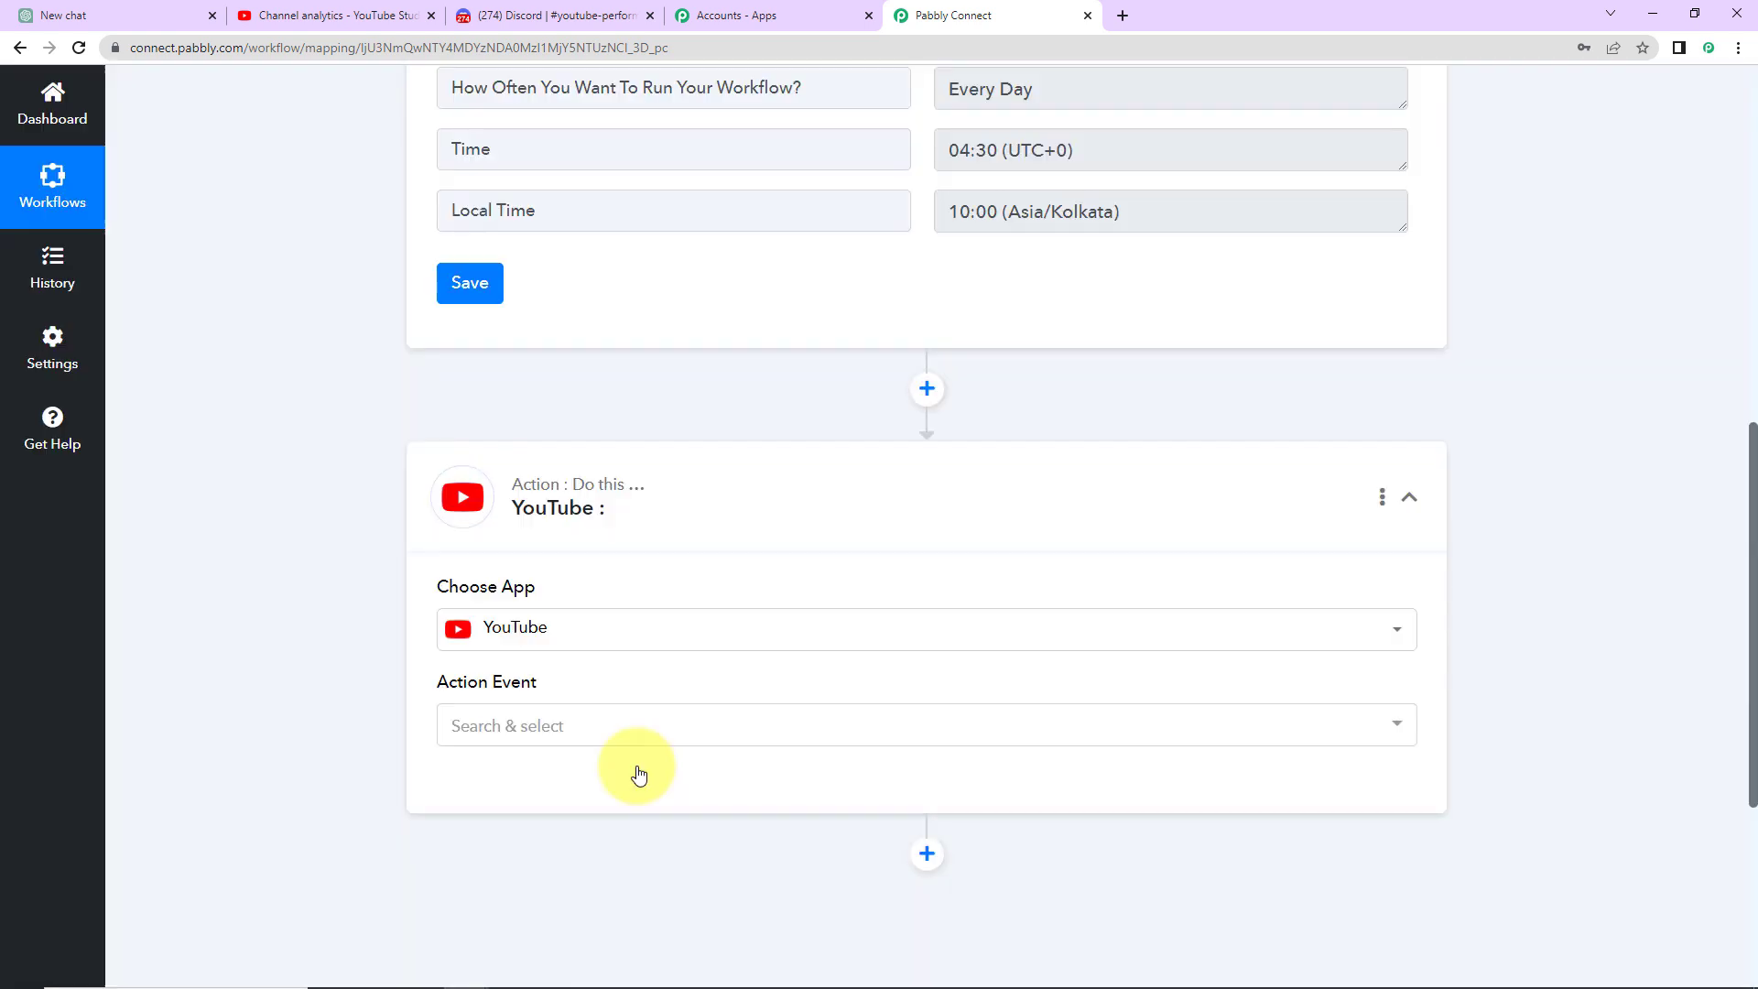
Set the YouTube action event to Get Channel Stats
click(543, 746)
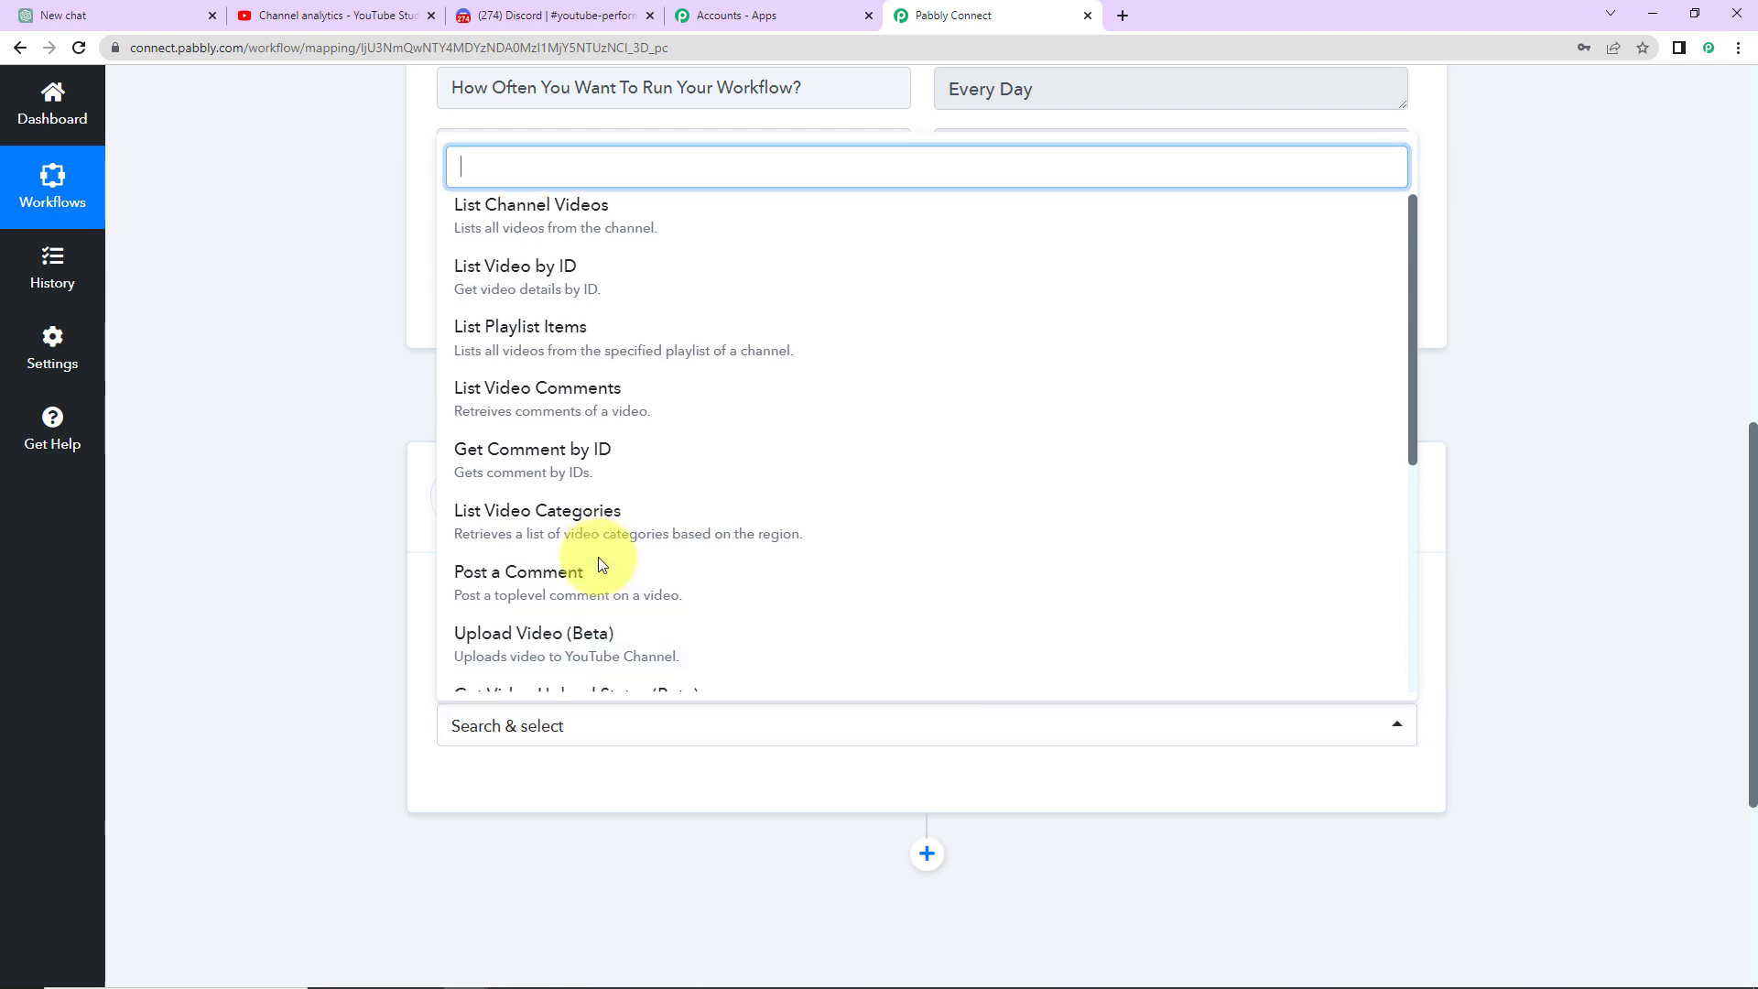
scroll(597, 558, down, 5)
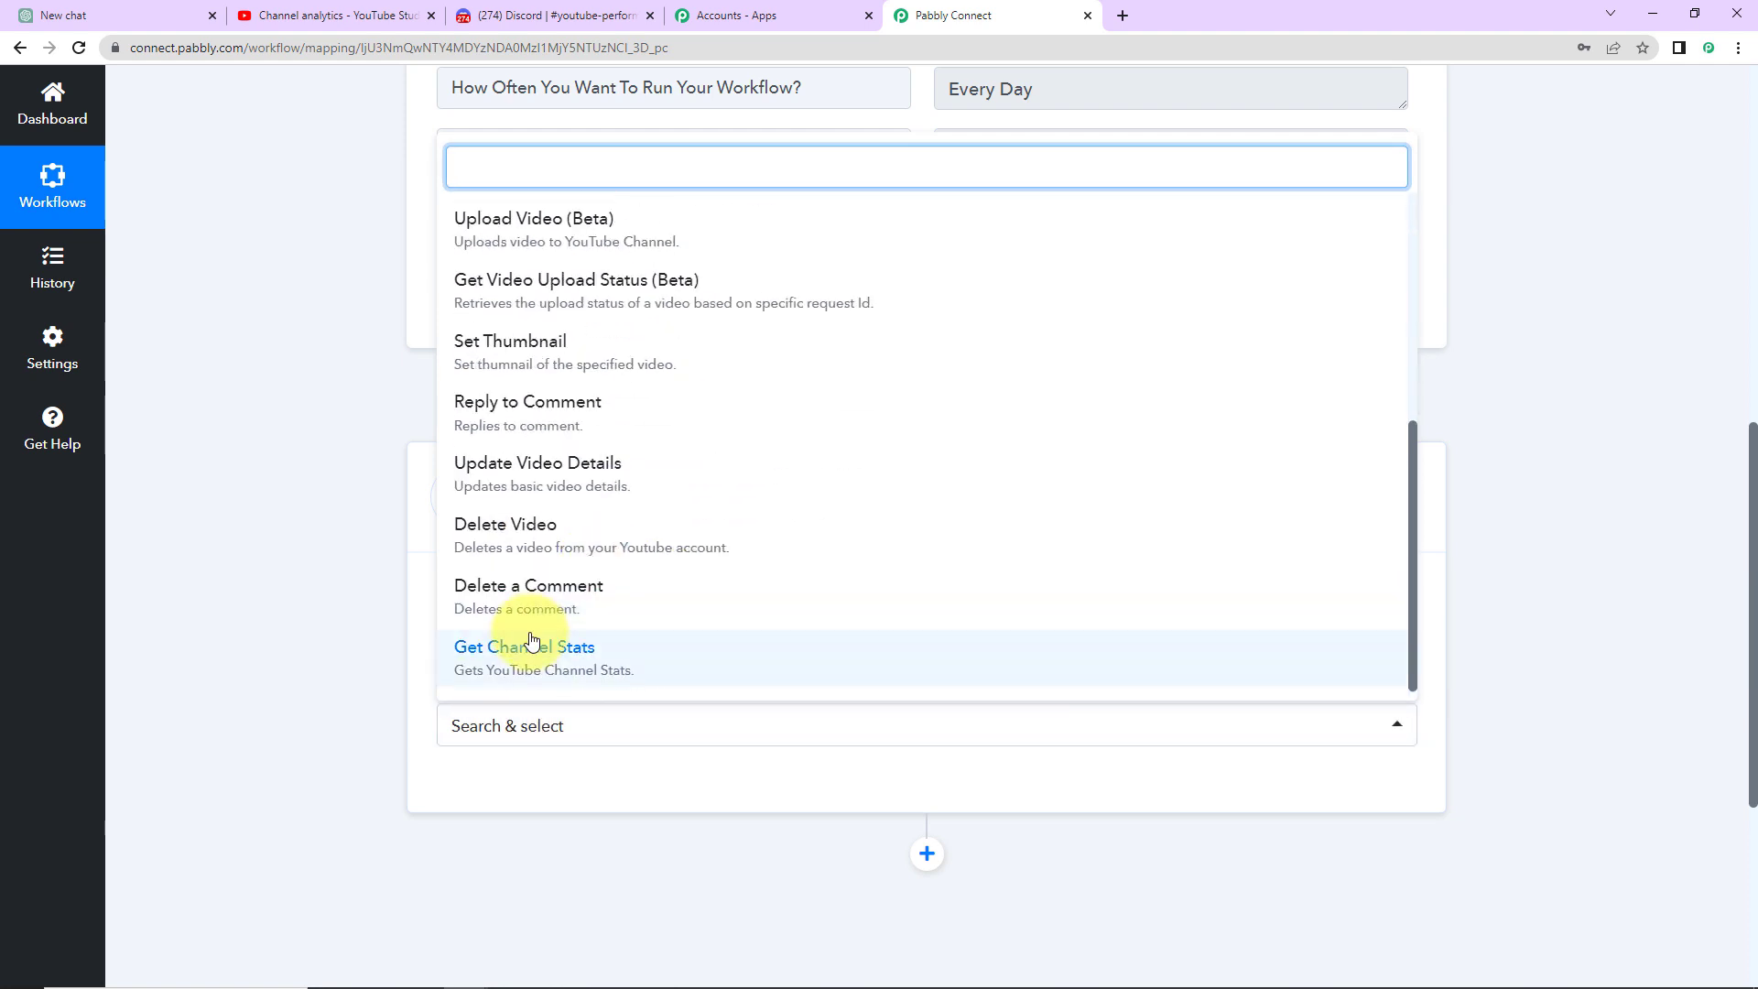
click(482, 668)
Check the demo channel in YouTube Studio and start authenticating a new YouTube connection for the action
click(479, 784)
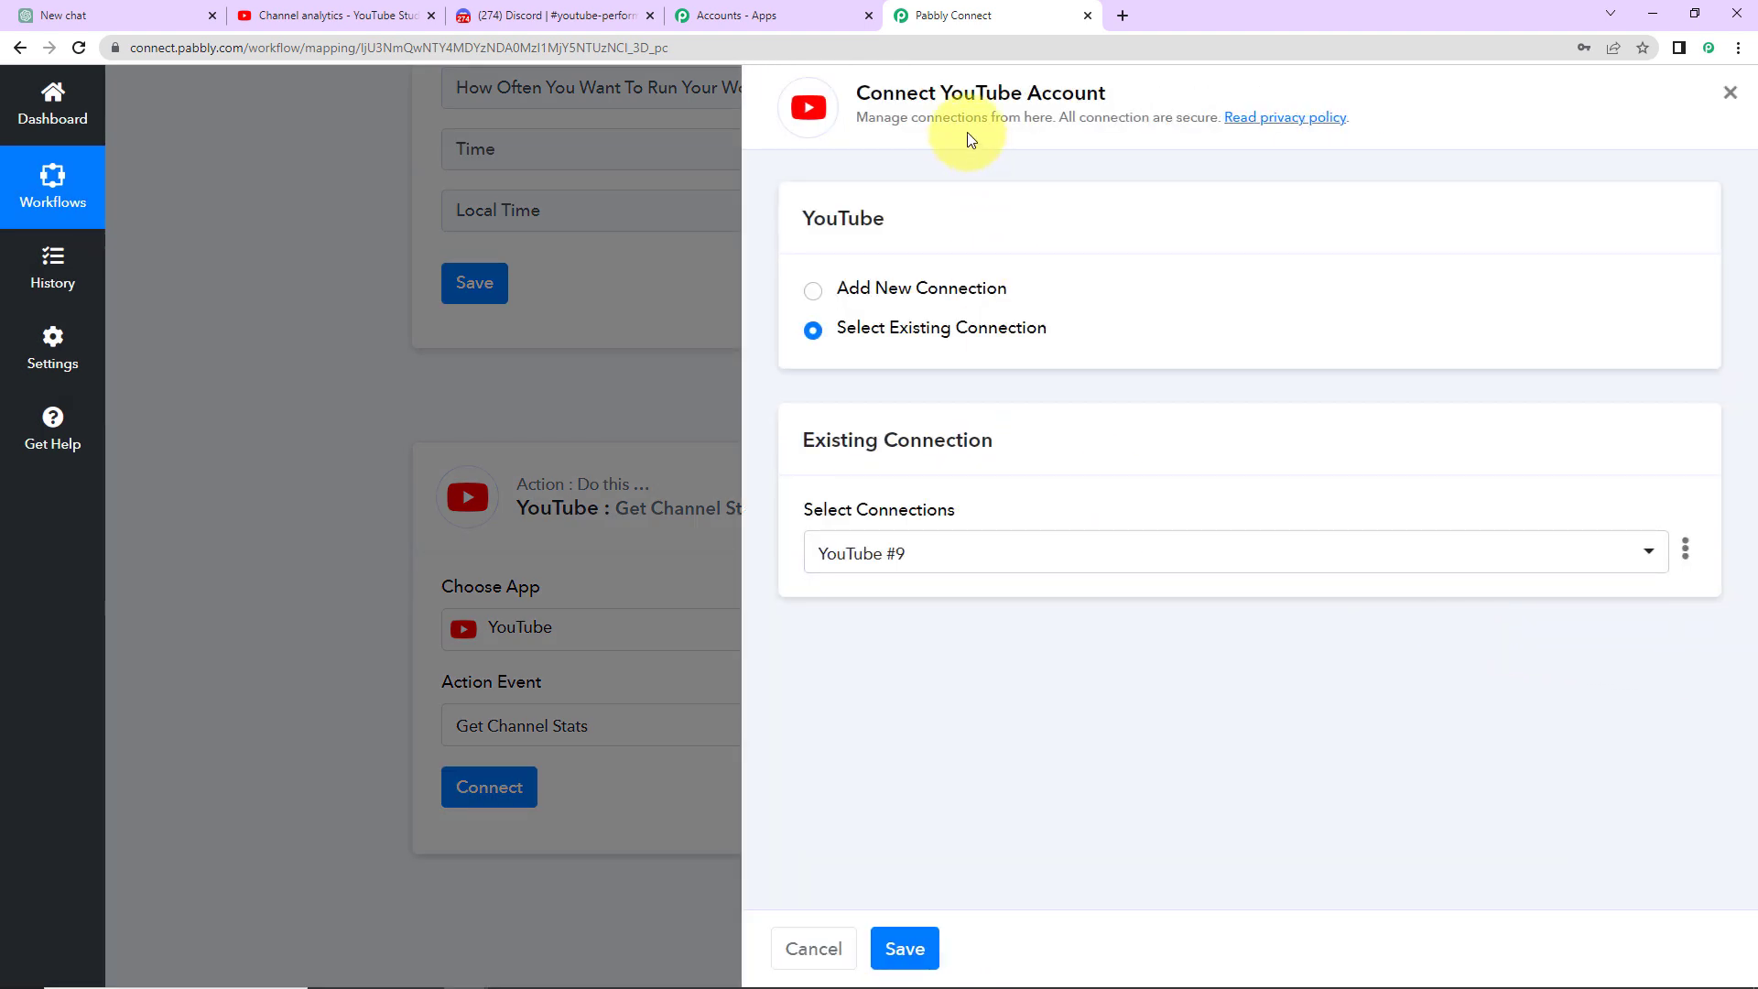
drag(938, 94, 1135, 96)
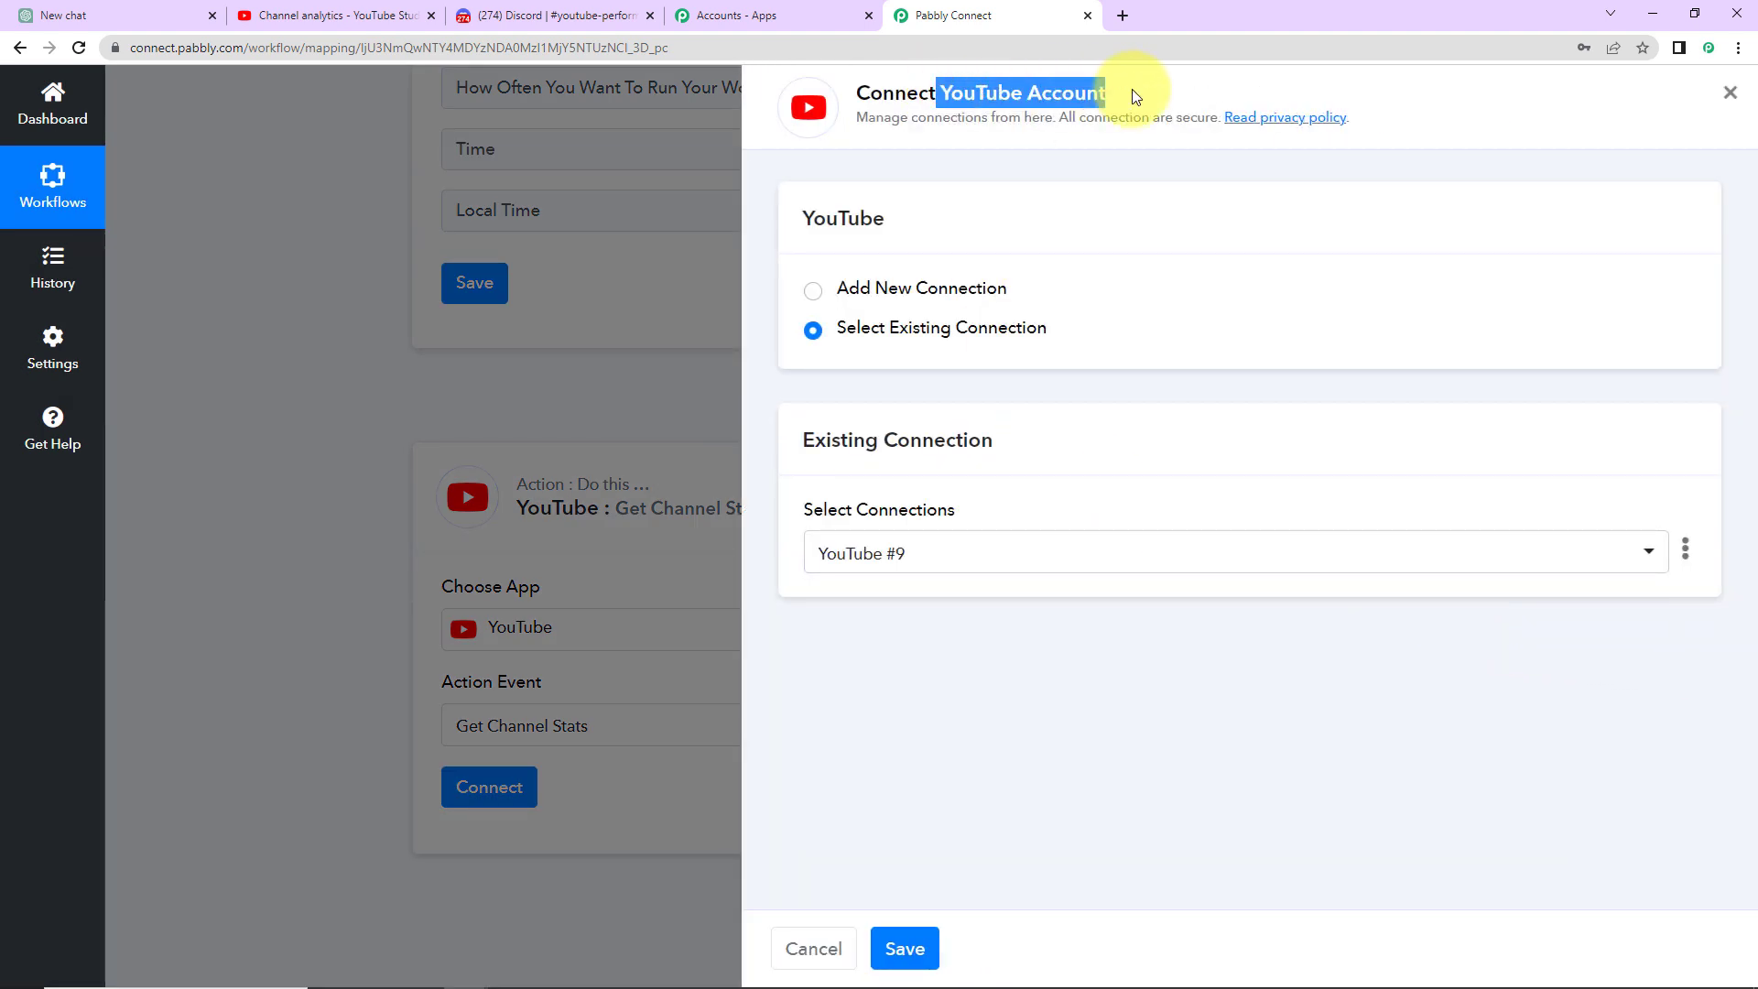
click(284, 19)
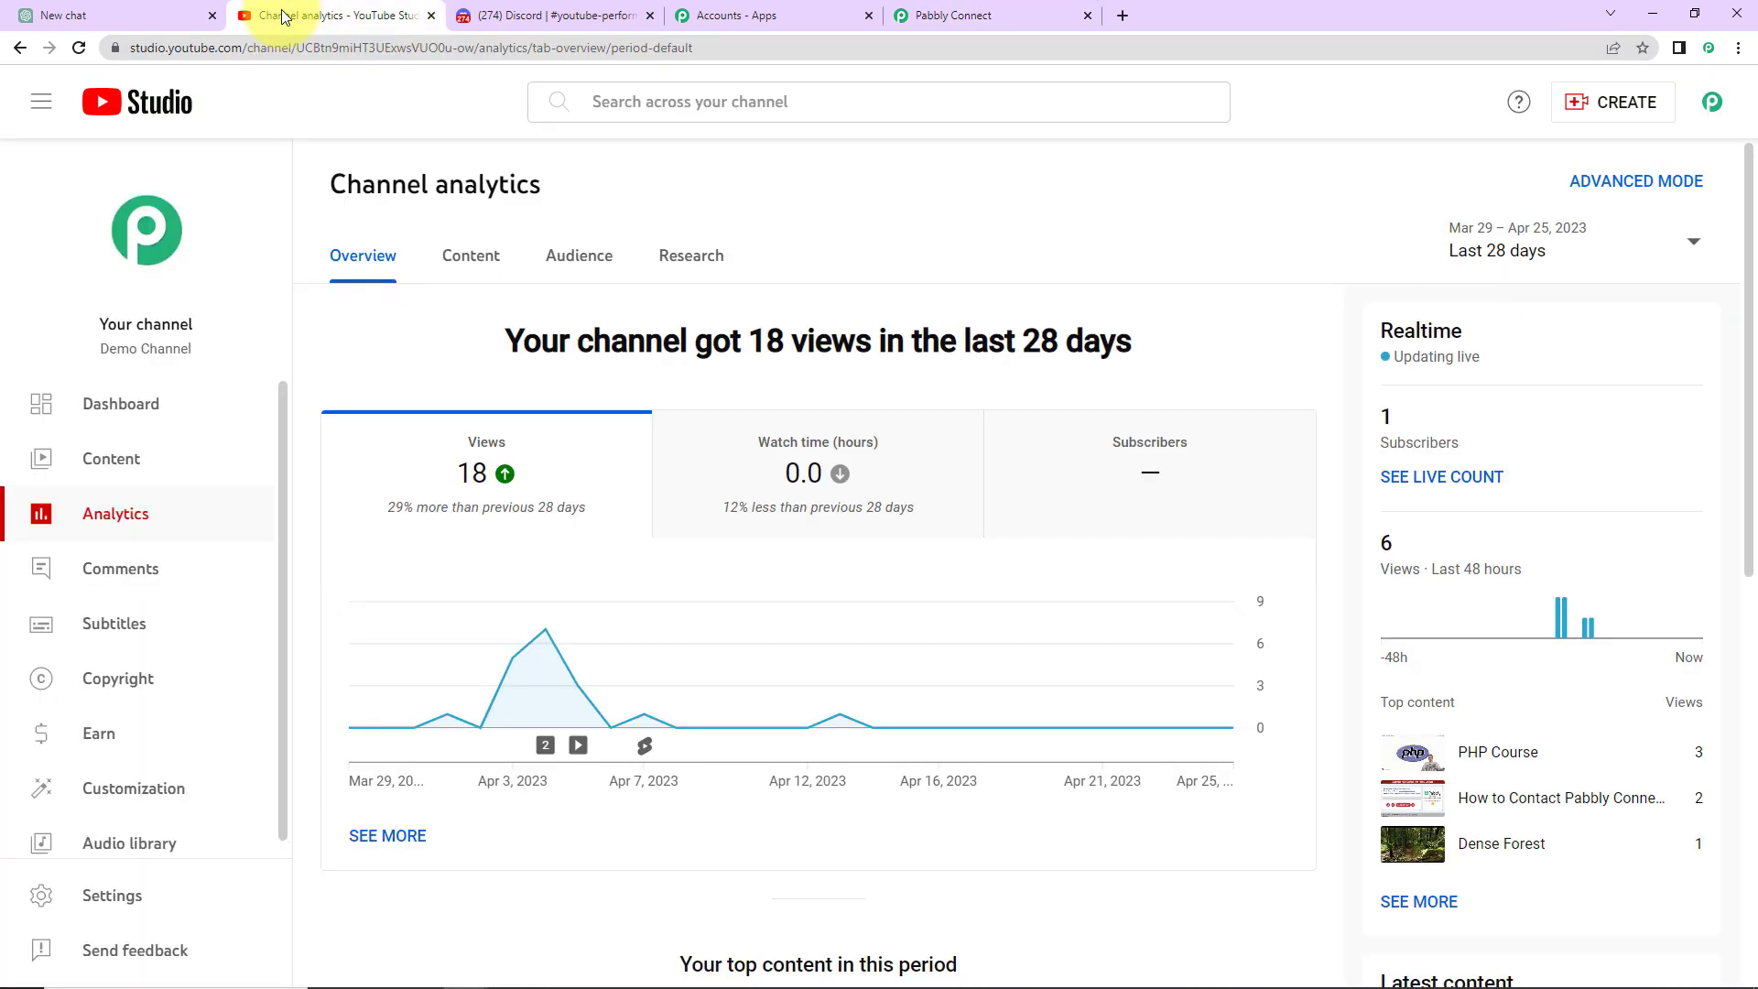
click(961, 15)
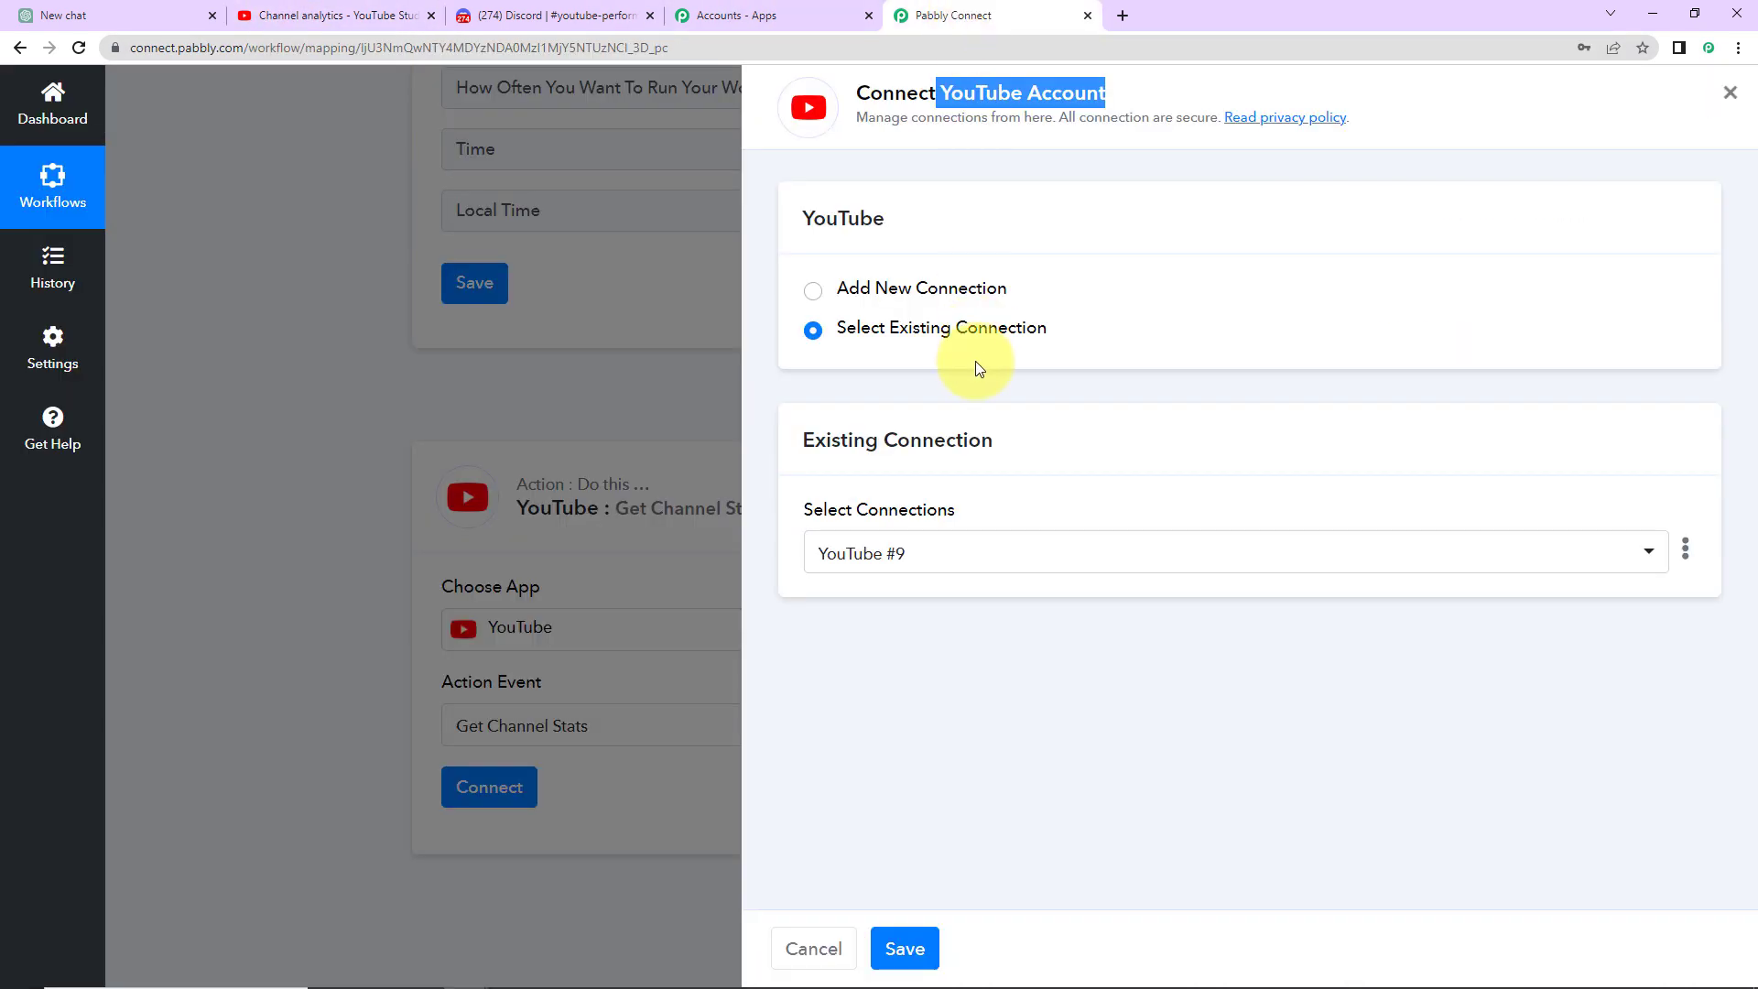
click(816, 300)
click(895, 547)
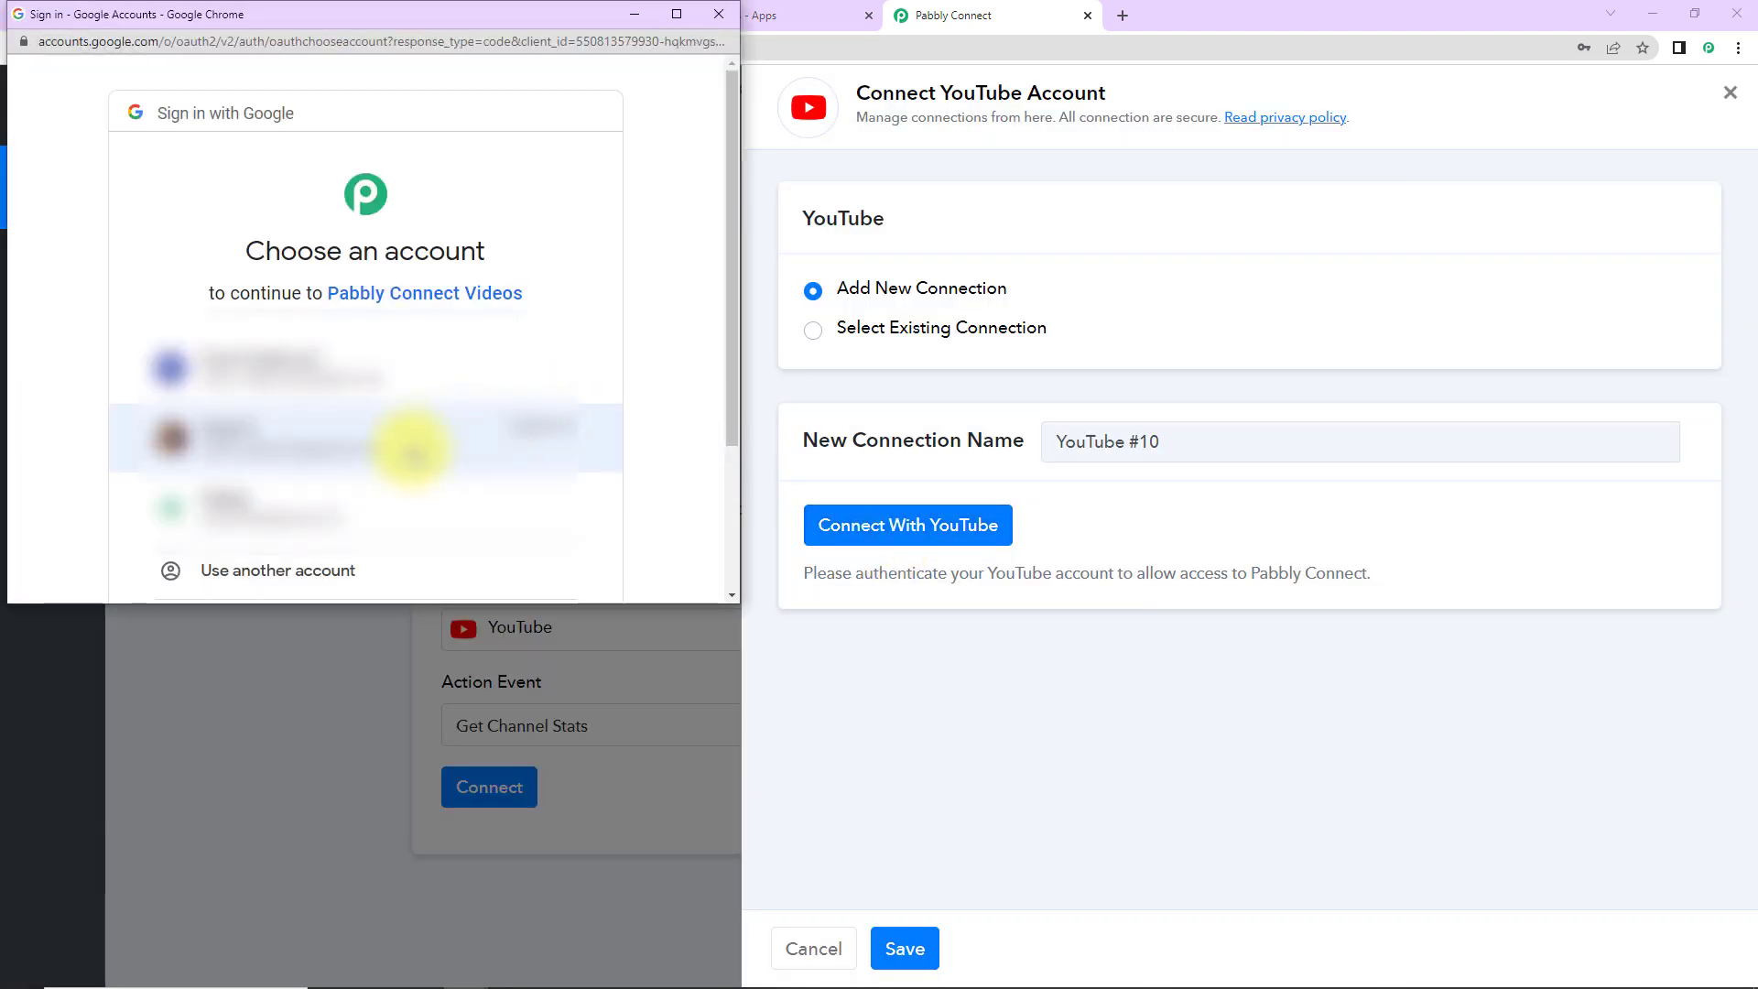
Select the Google account for the YouTube connection, review the access request and grant access to Pabbly Connect Videos
click(243, 499)
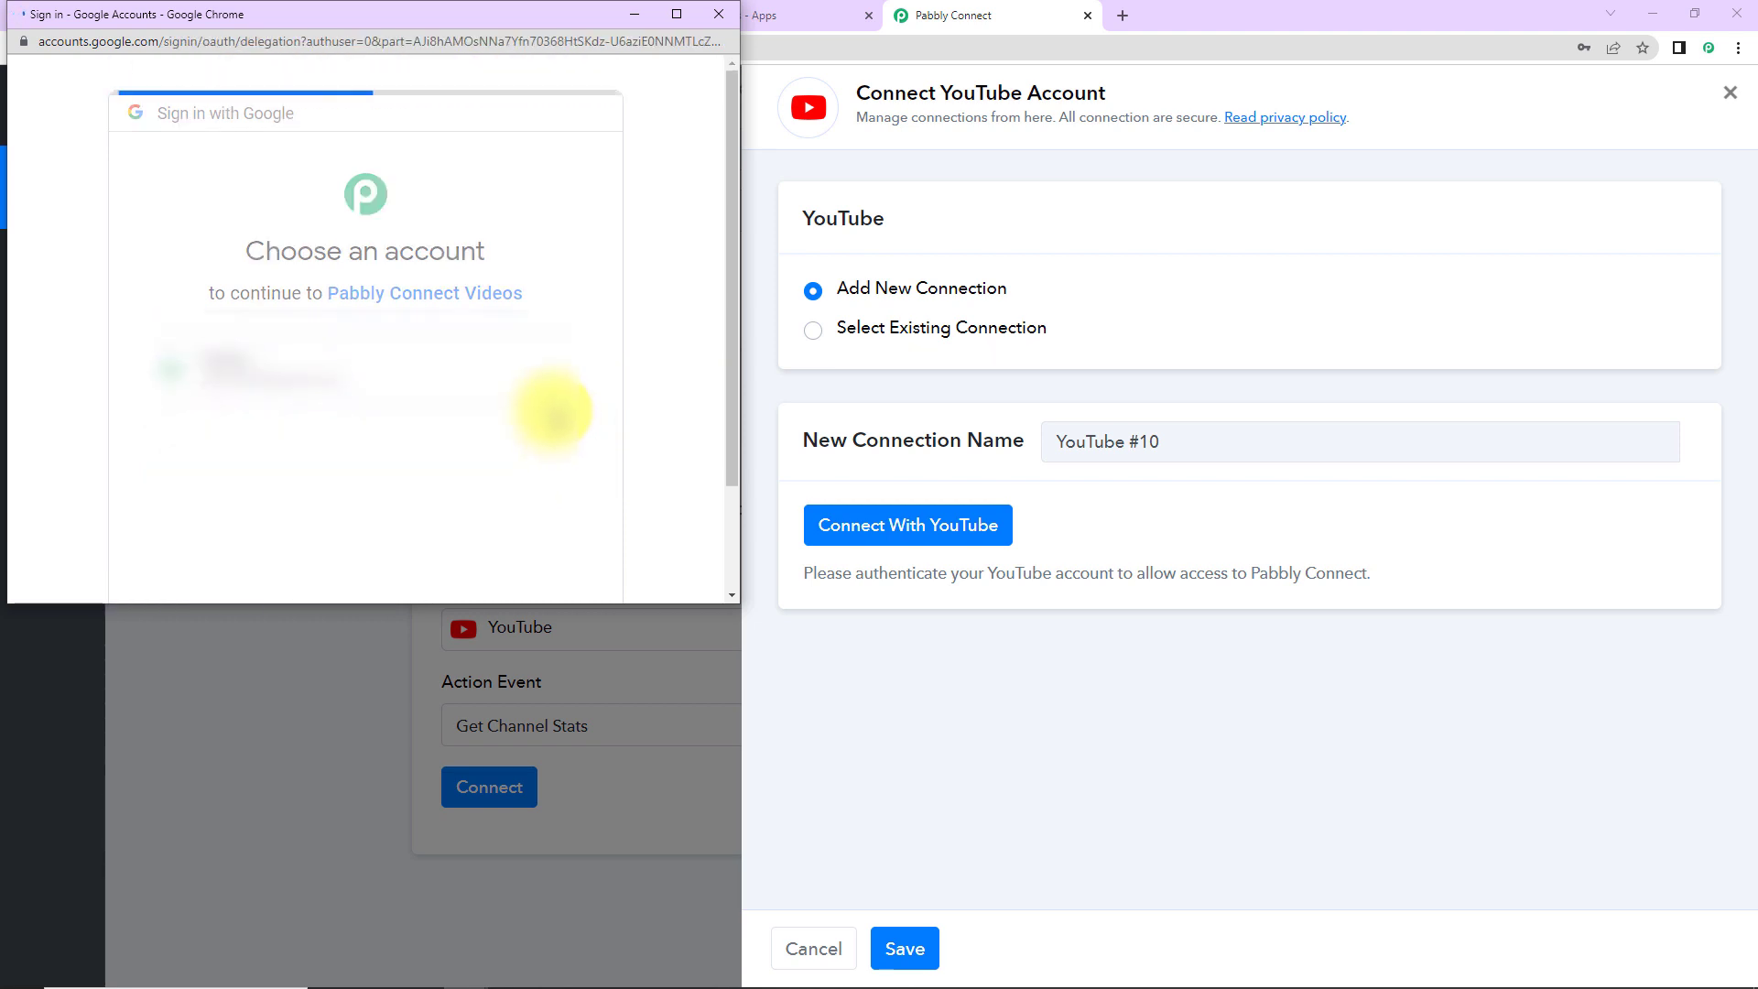
scroll(553, 410, down, 5)
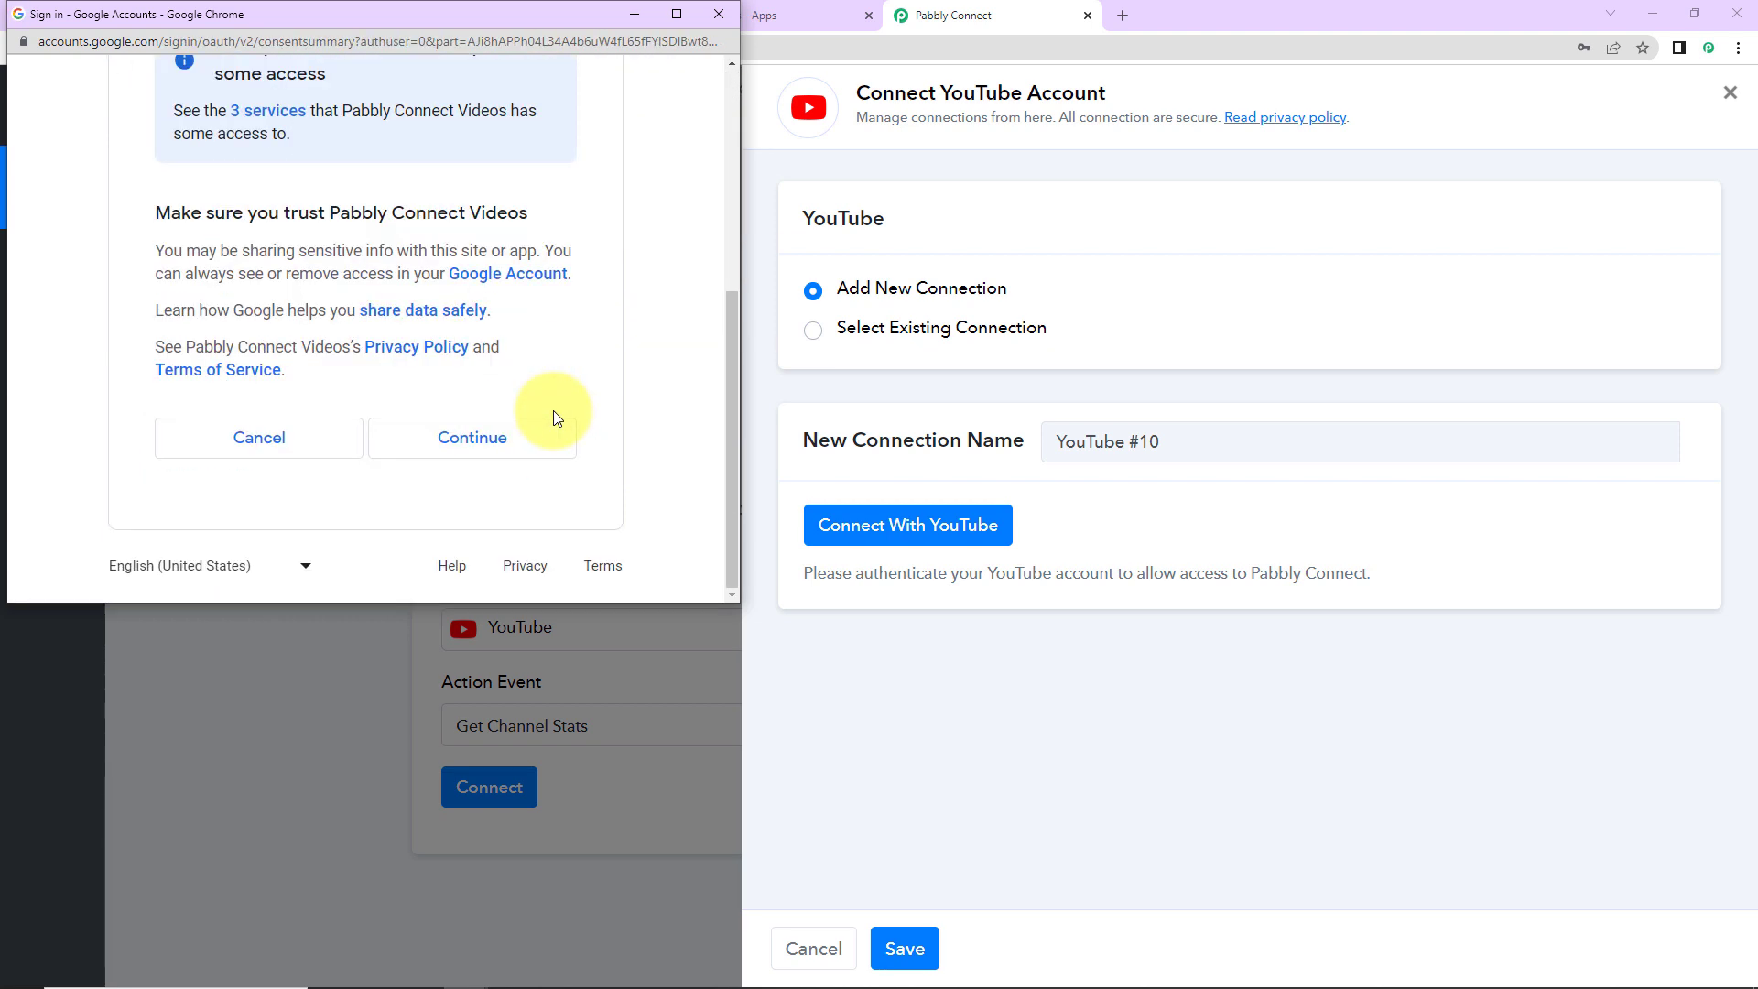
scroll(360, 296, up, 2)
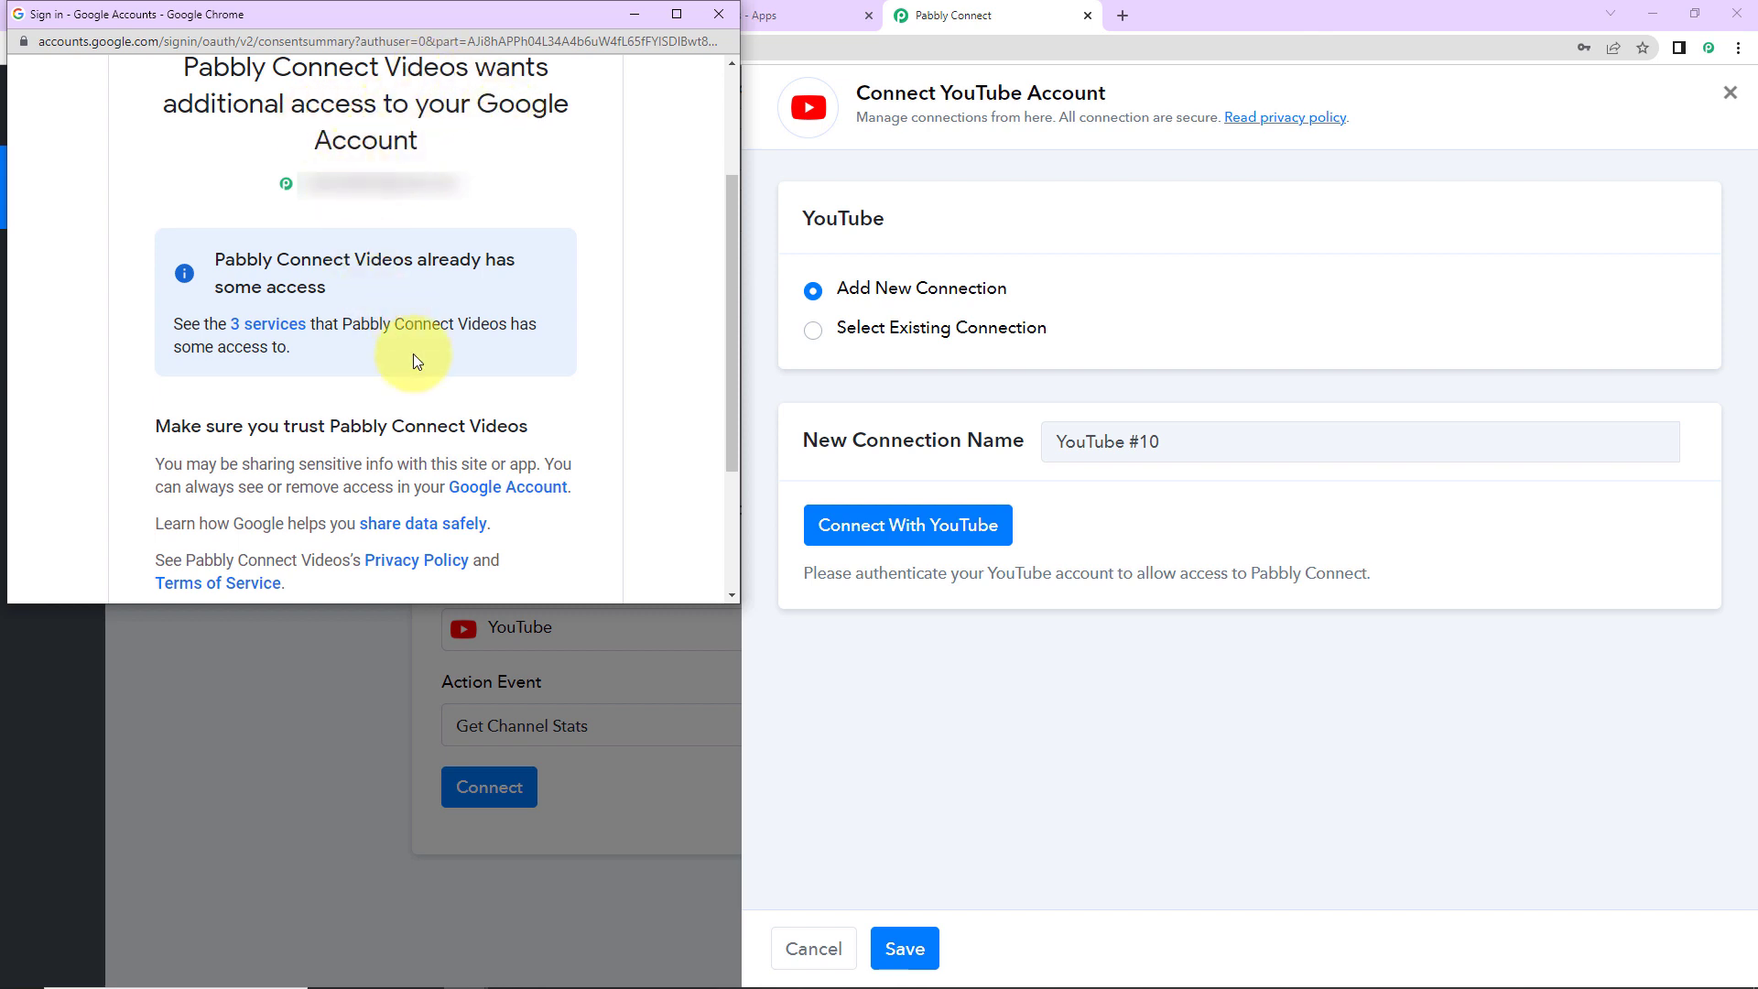
scroll(414, 353, down, 3)
scroll(314, 236, up, 5)
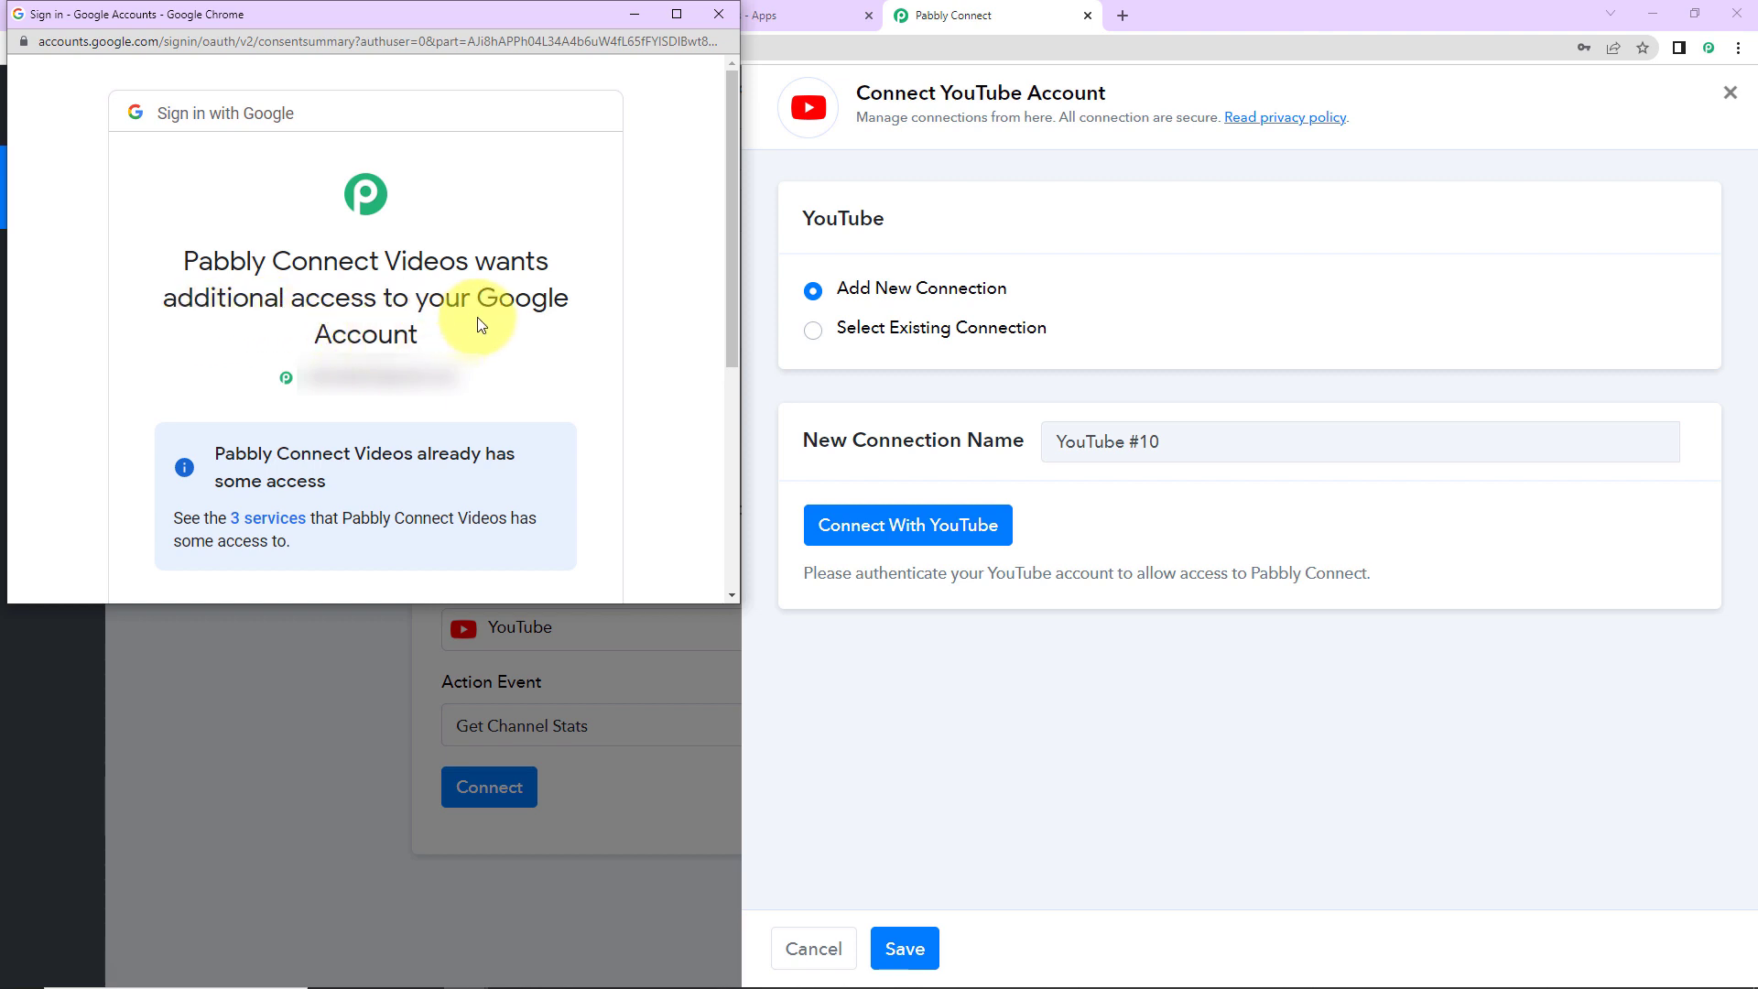
scroll(508, 340, down, 4)
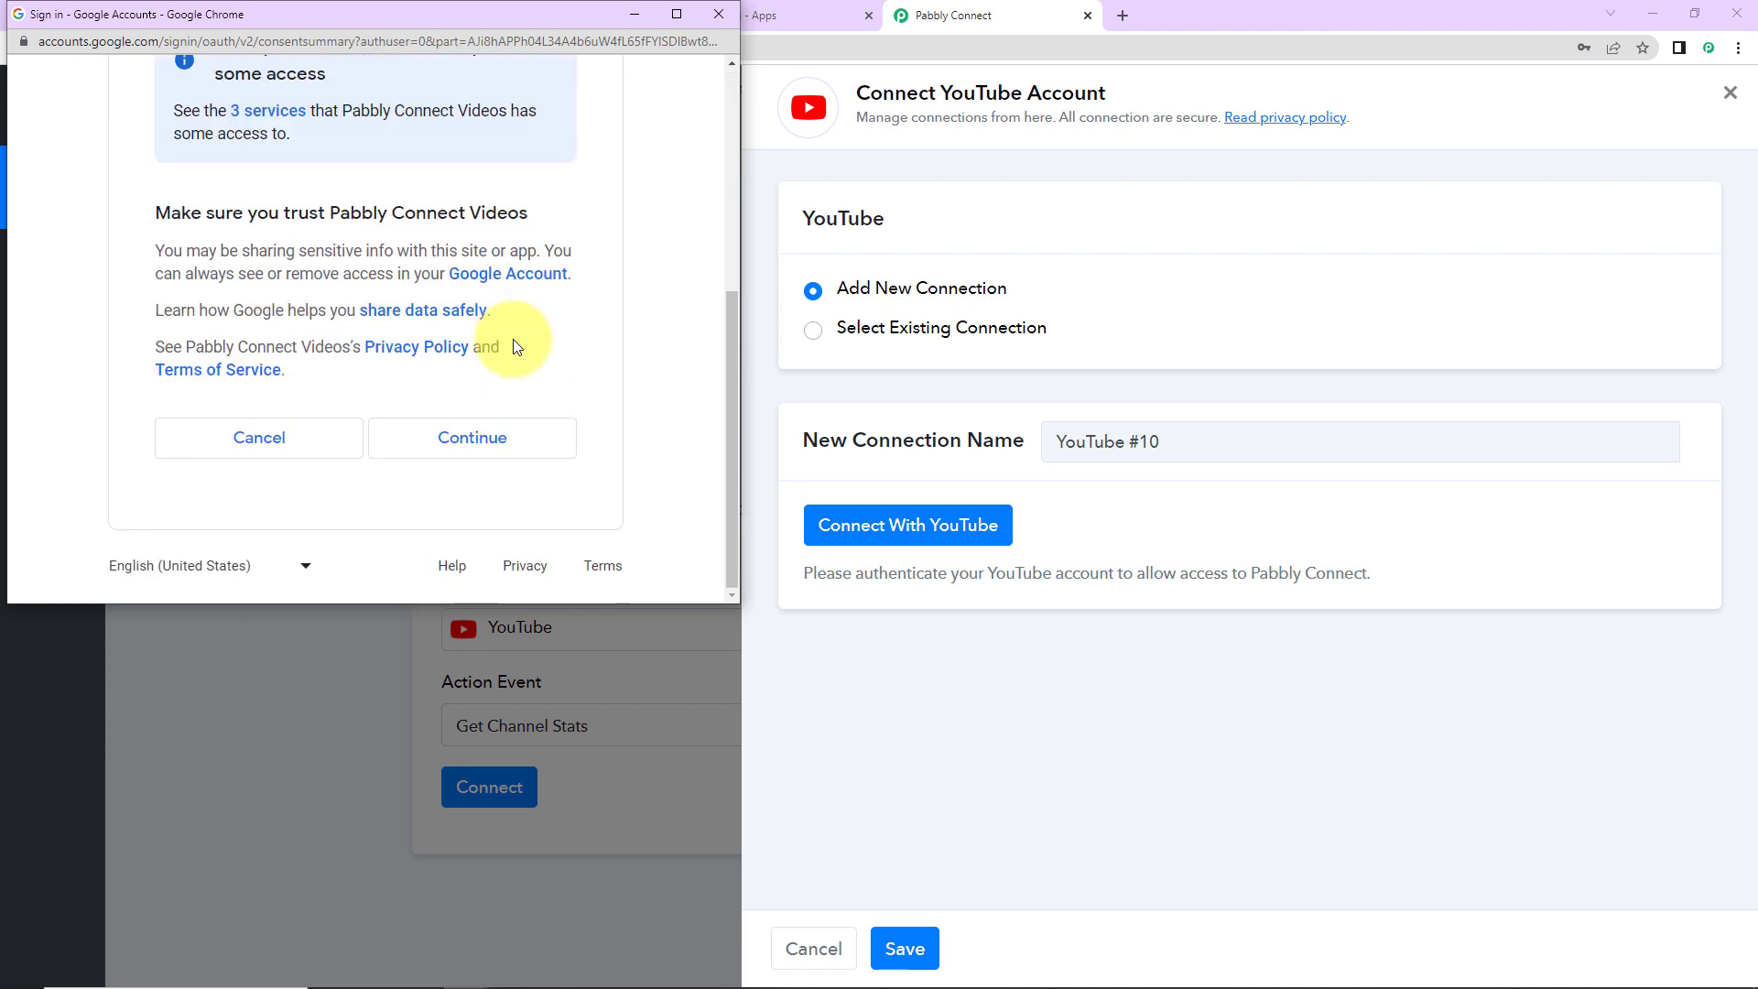
click(505, 456)
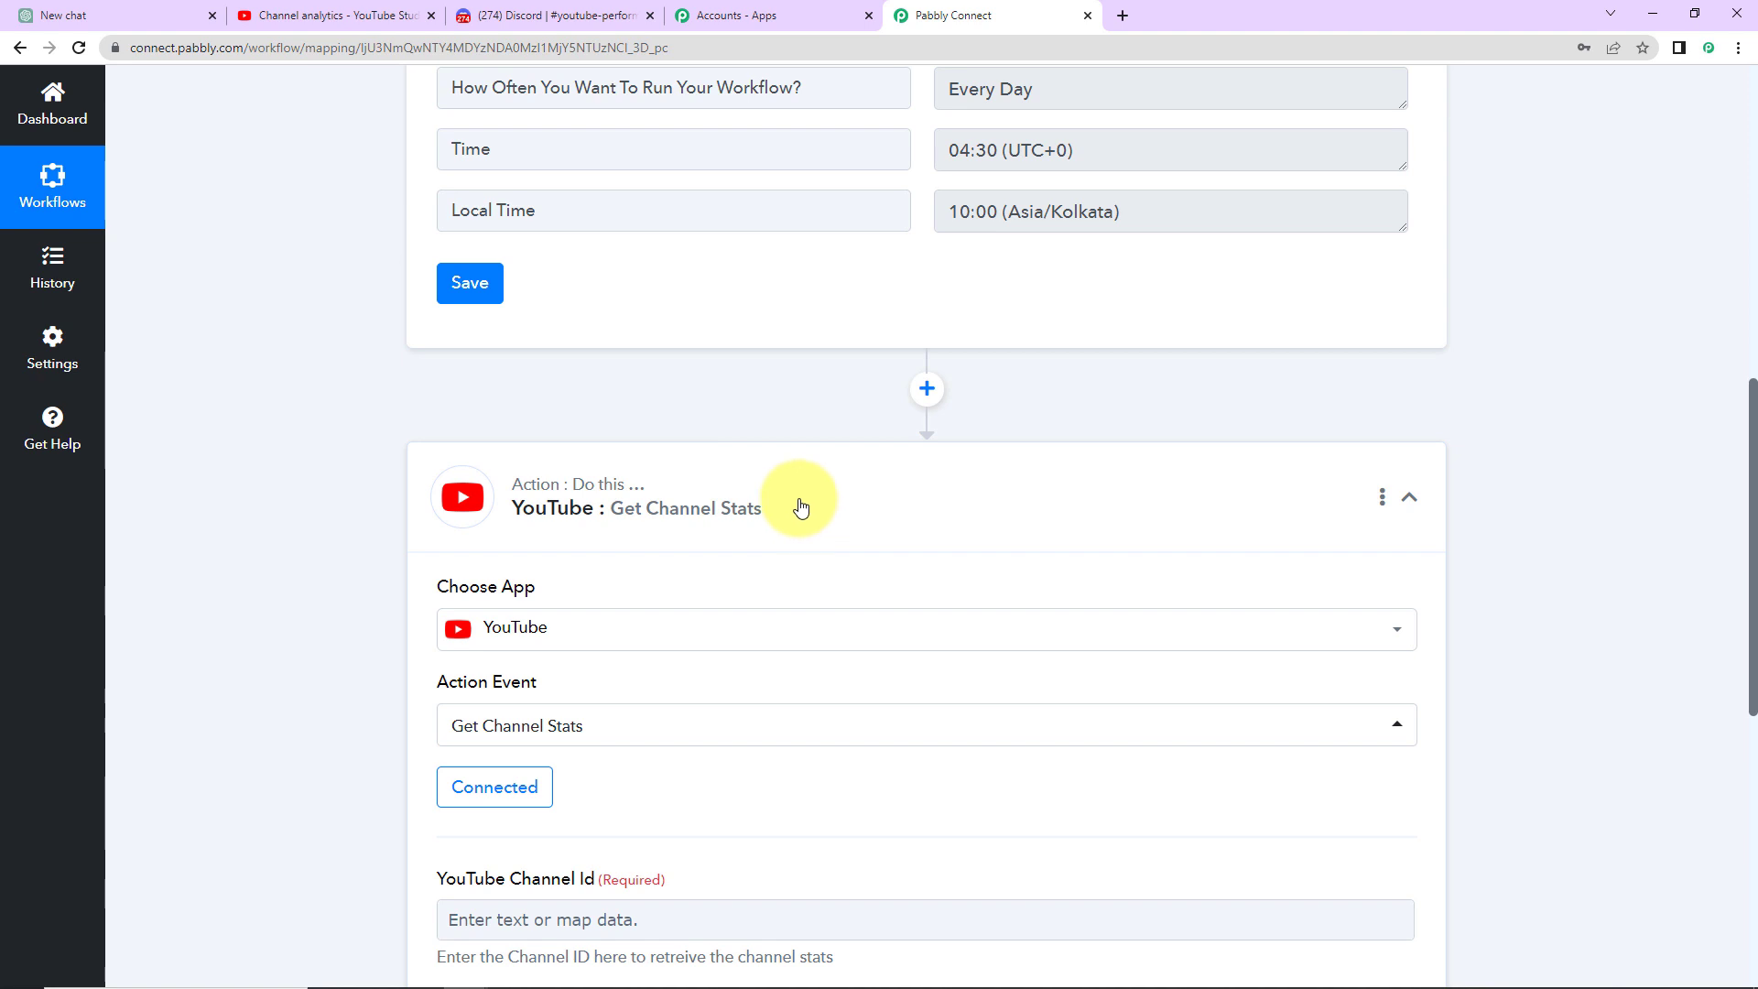
Switch to YouTube Studio and copy the demo channel's ID from the page address
scroll(801, 508, down, 5)
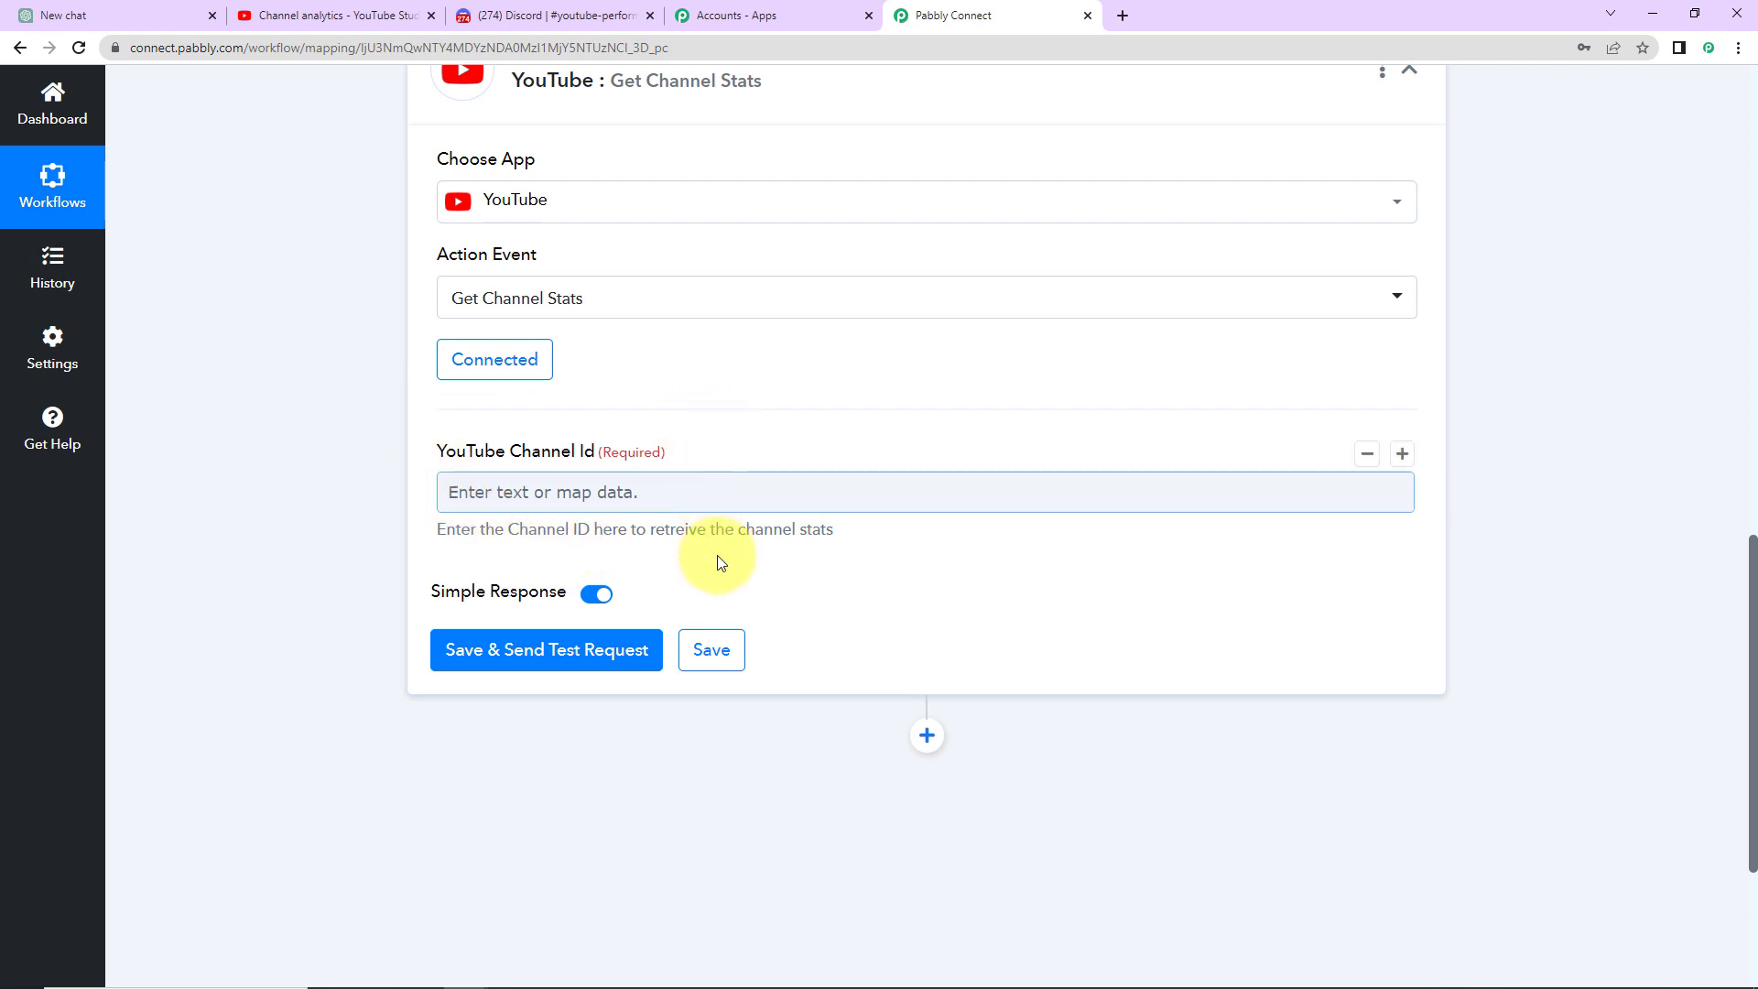
click(370, 17)
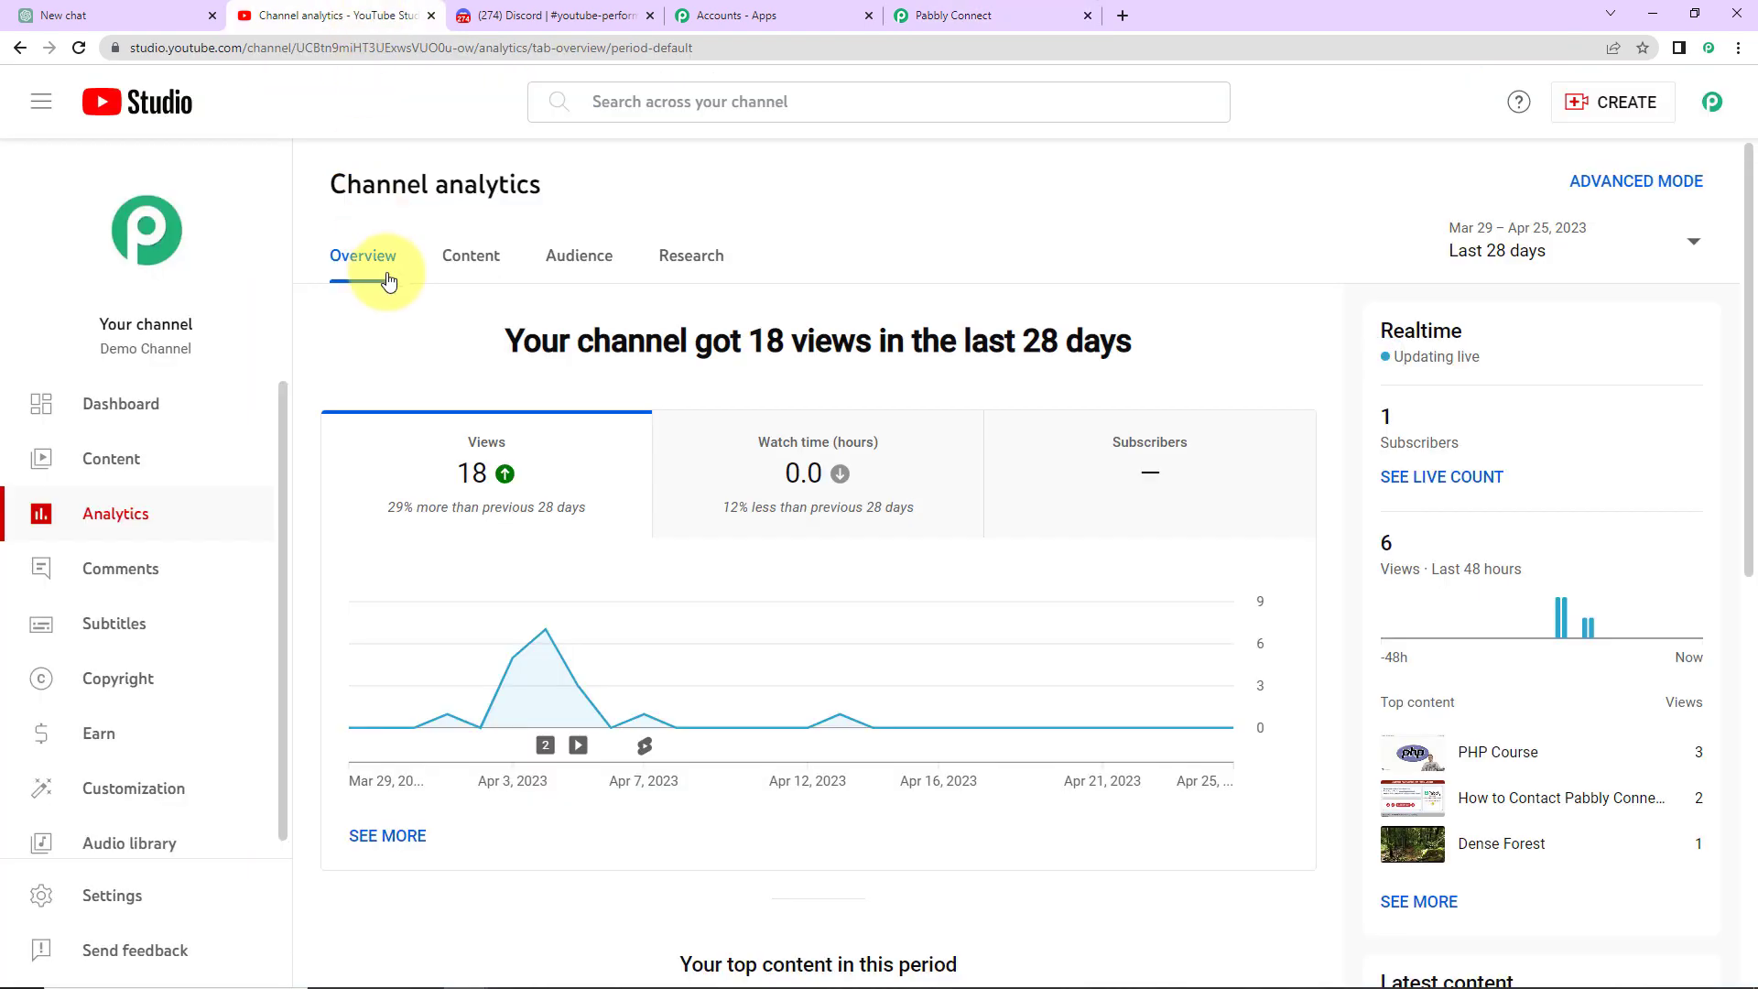
double_click(371, 50)
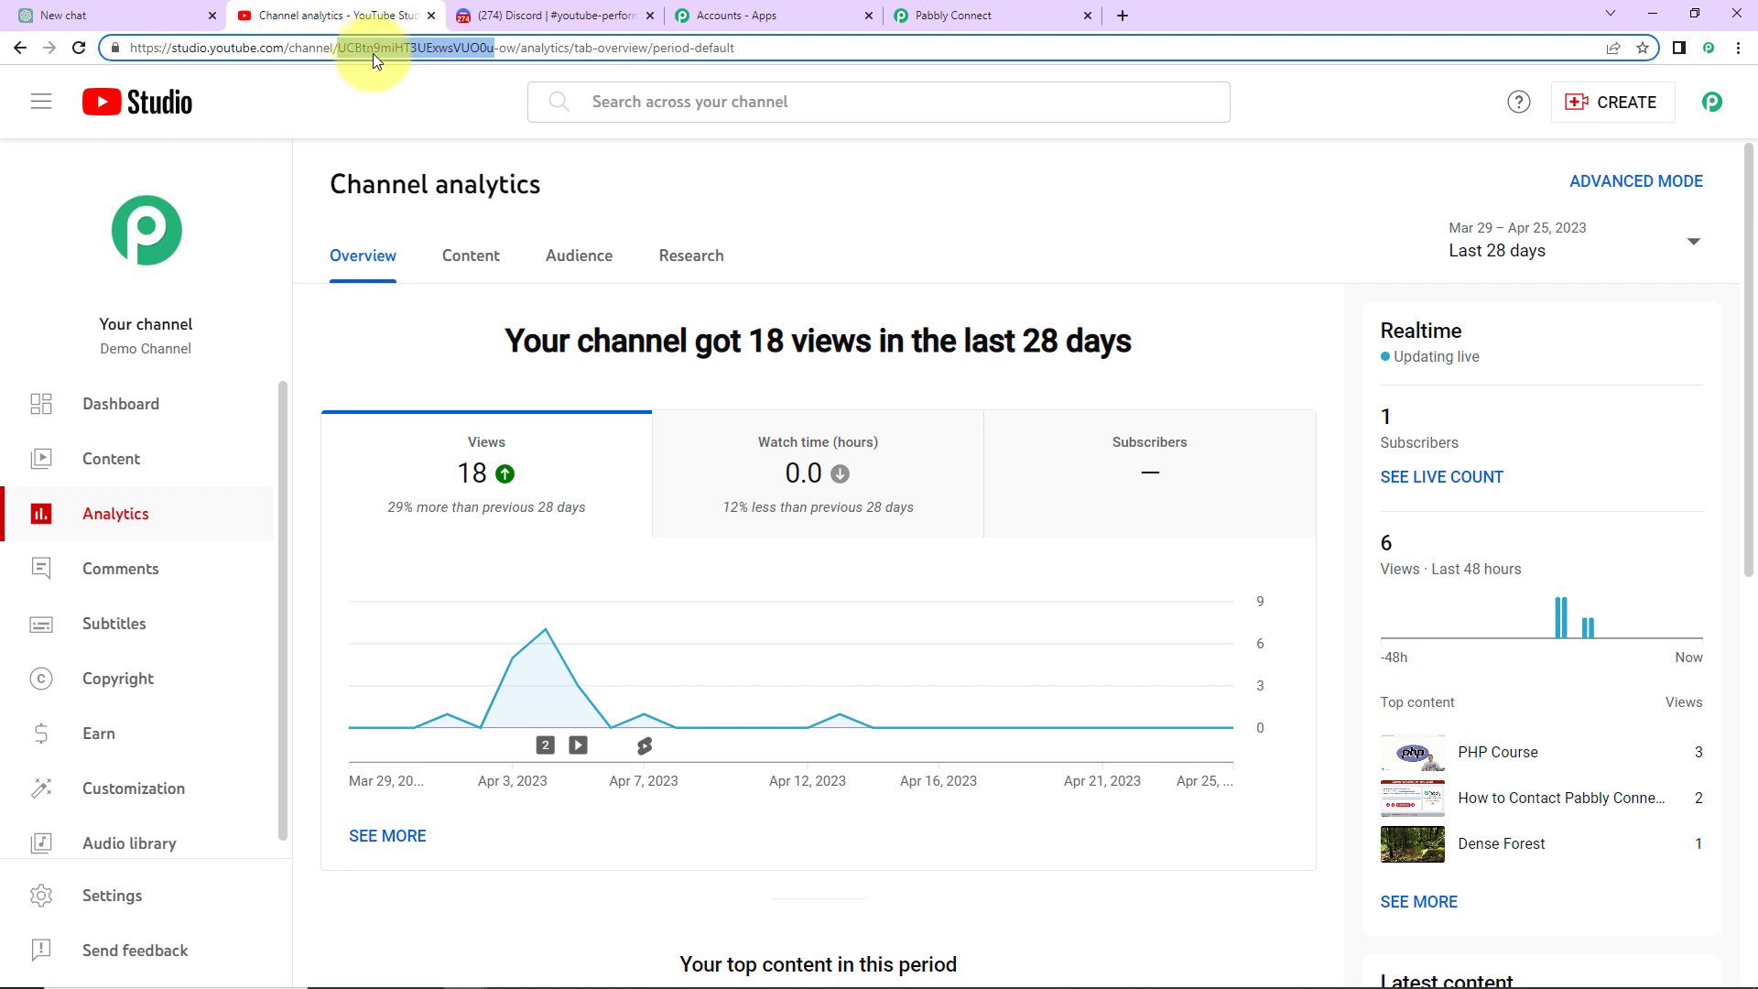
drag(338, 48, 514, 50)
right_click(467, 48)
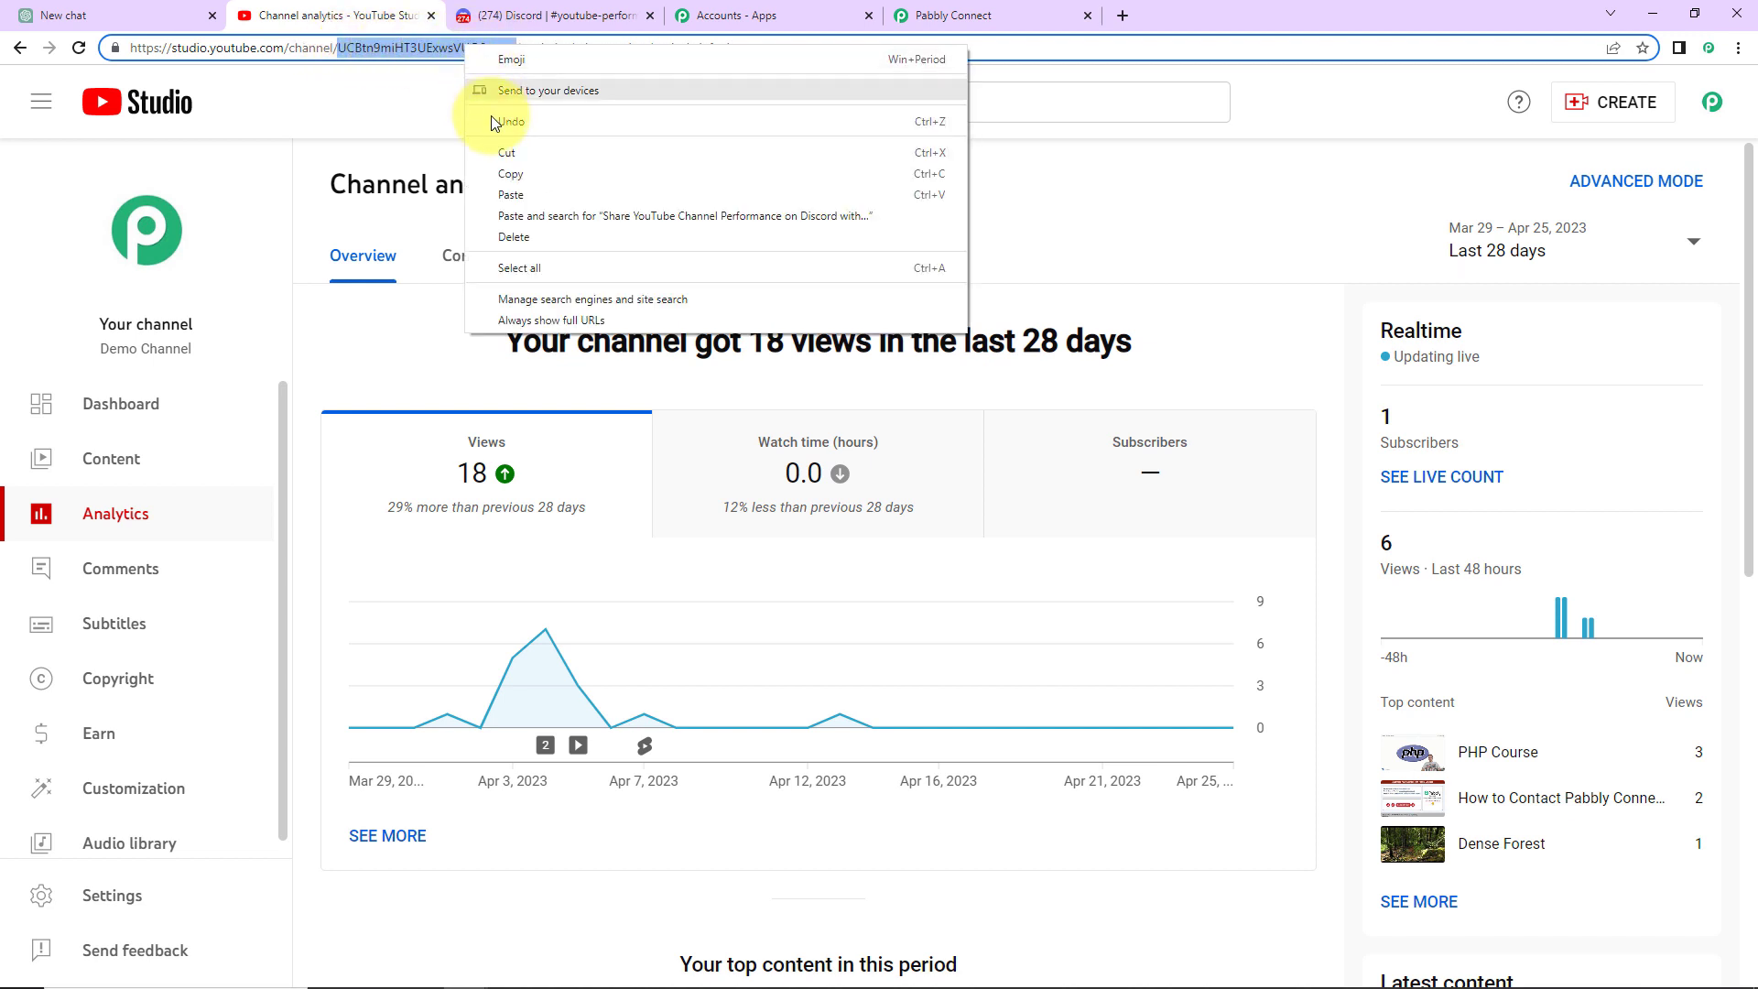
click(510, 174)
Back in Pabbly Connect, paste the copied ID as the YouTube Channel Id, then save and send a test request
click(1007, 16)
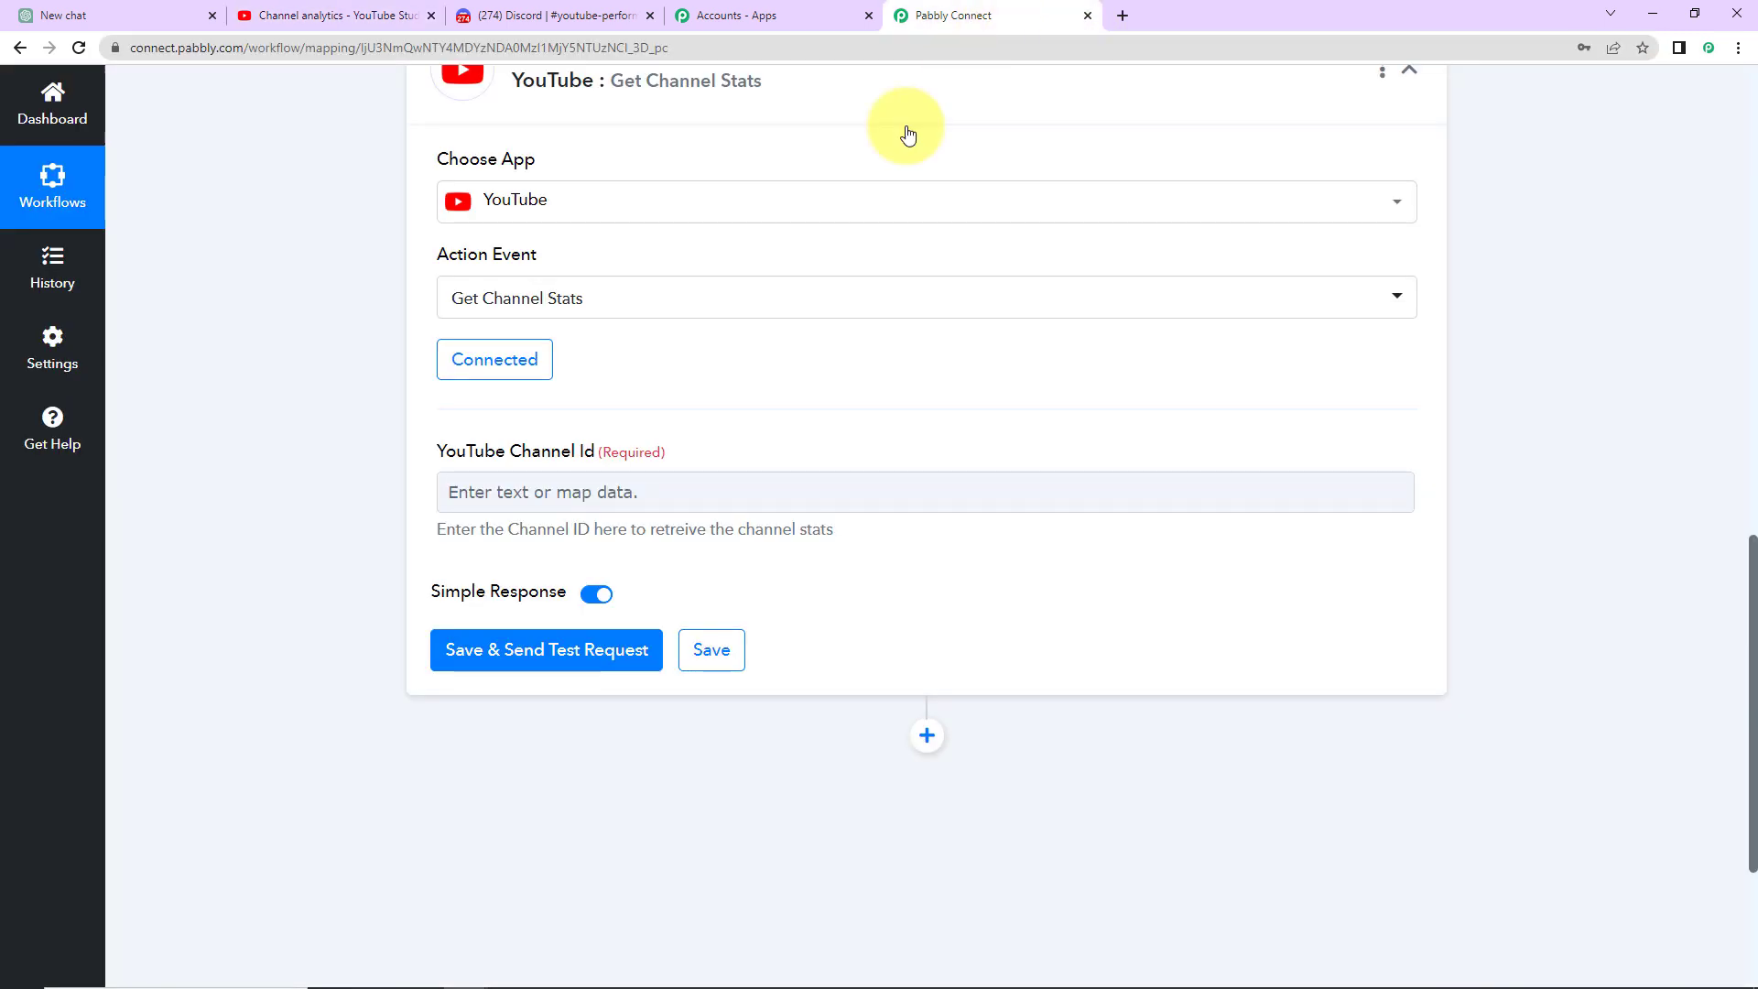
click(588, 482)
key(ctrl+v)
click(460, 694)
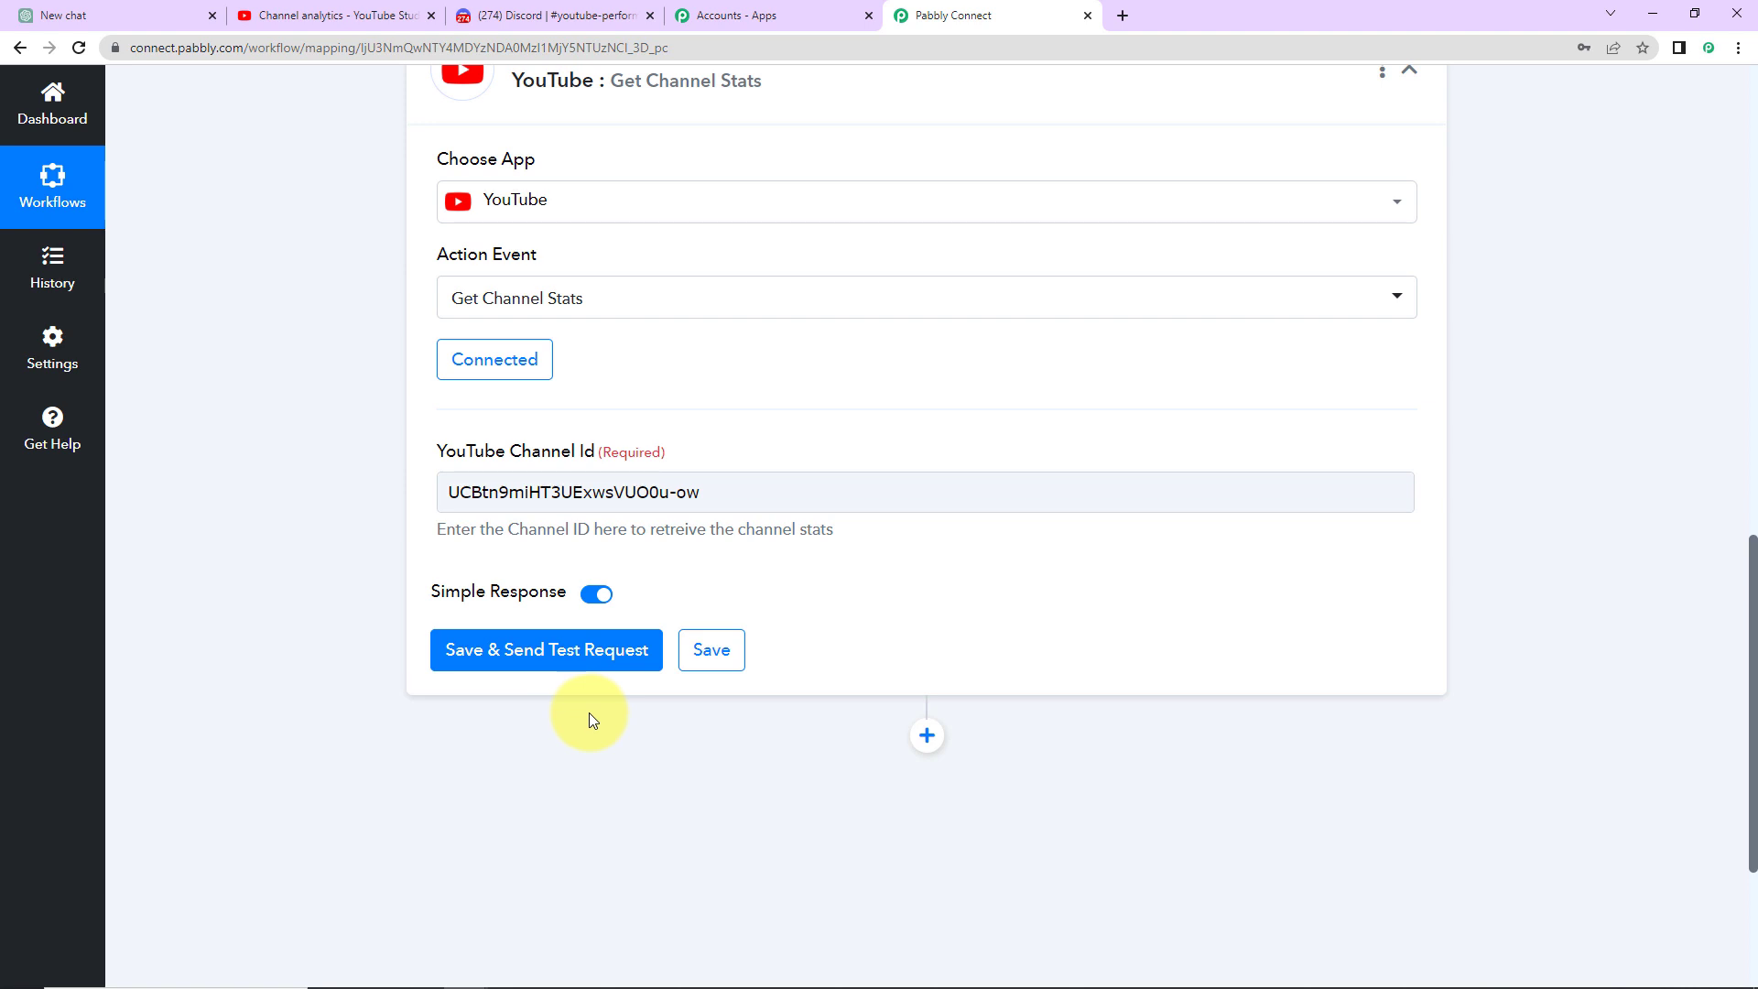
click(527, 661)
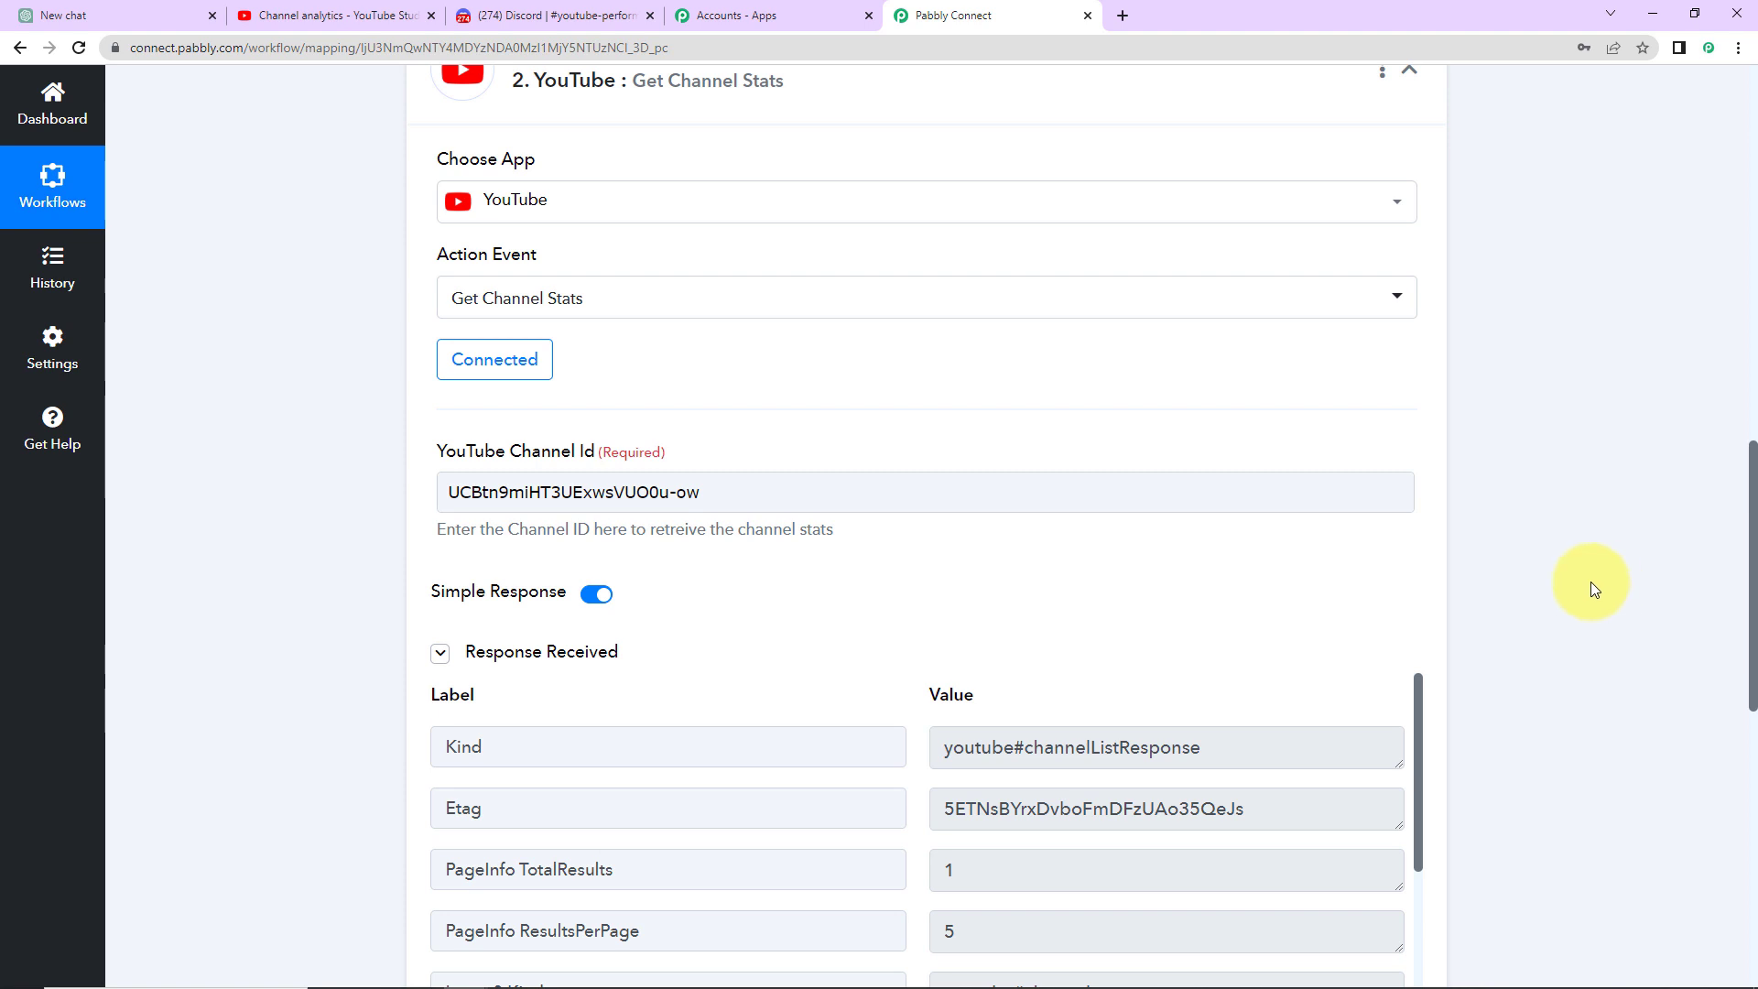
Examine the received response for the channel's details, especially the view count, subscriber count and video count
scroll(1590, 581, down, 5)
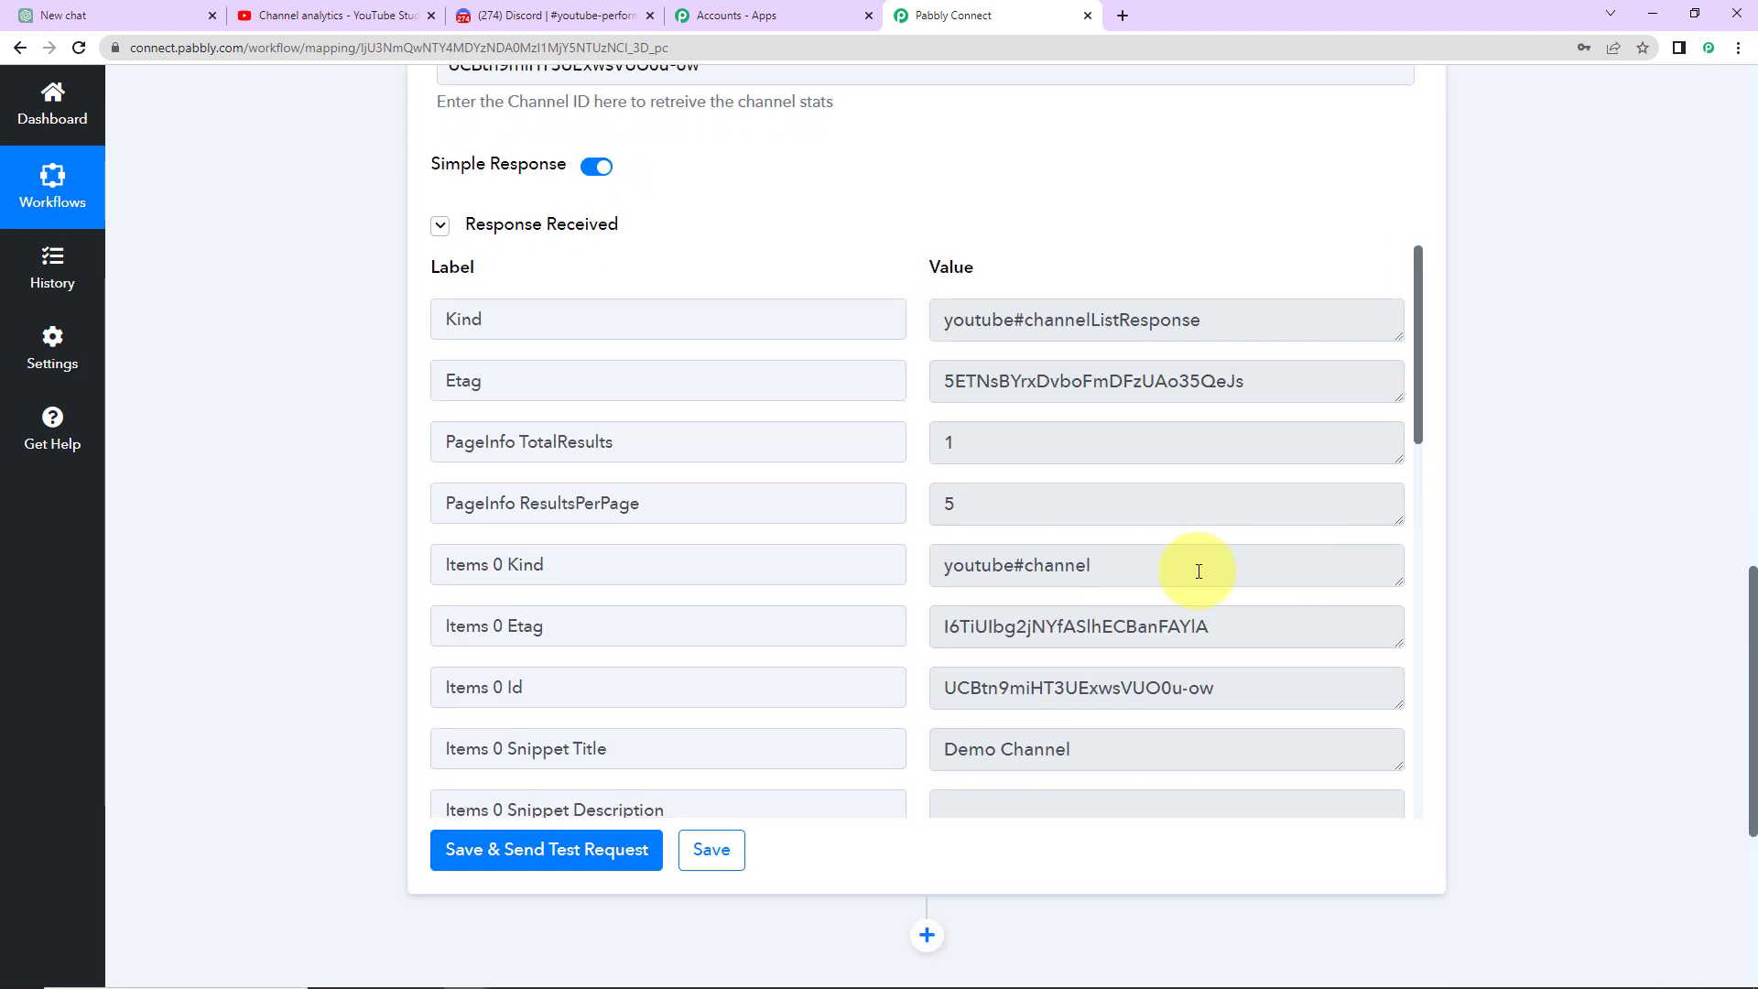
scroll(1198, 571, down, 2)
scroll(1199, 572, down, 8)
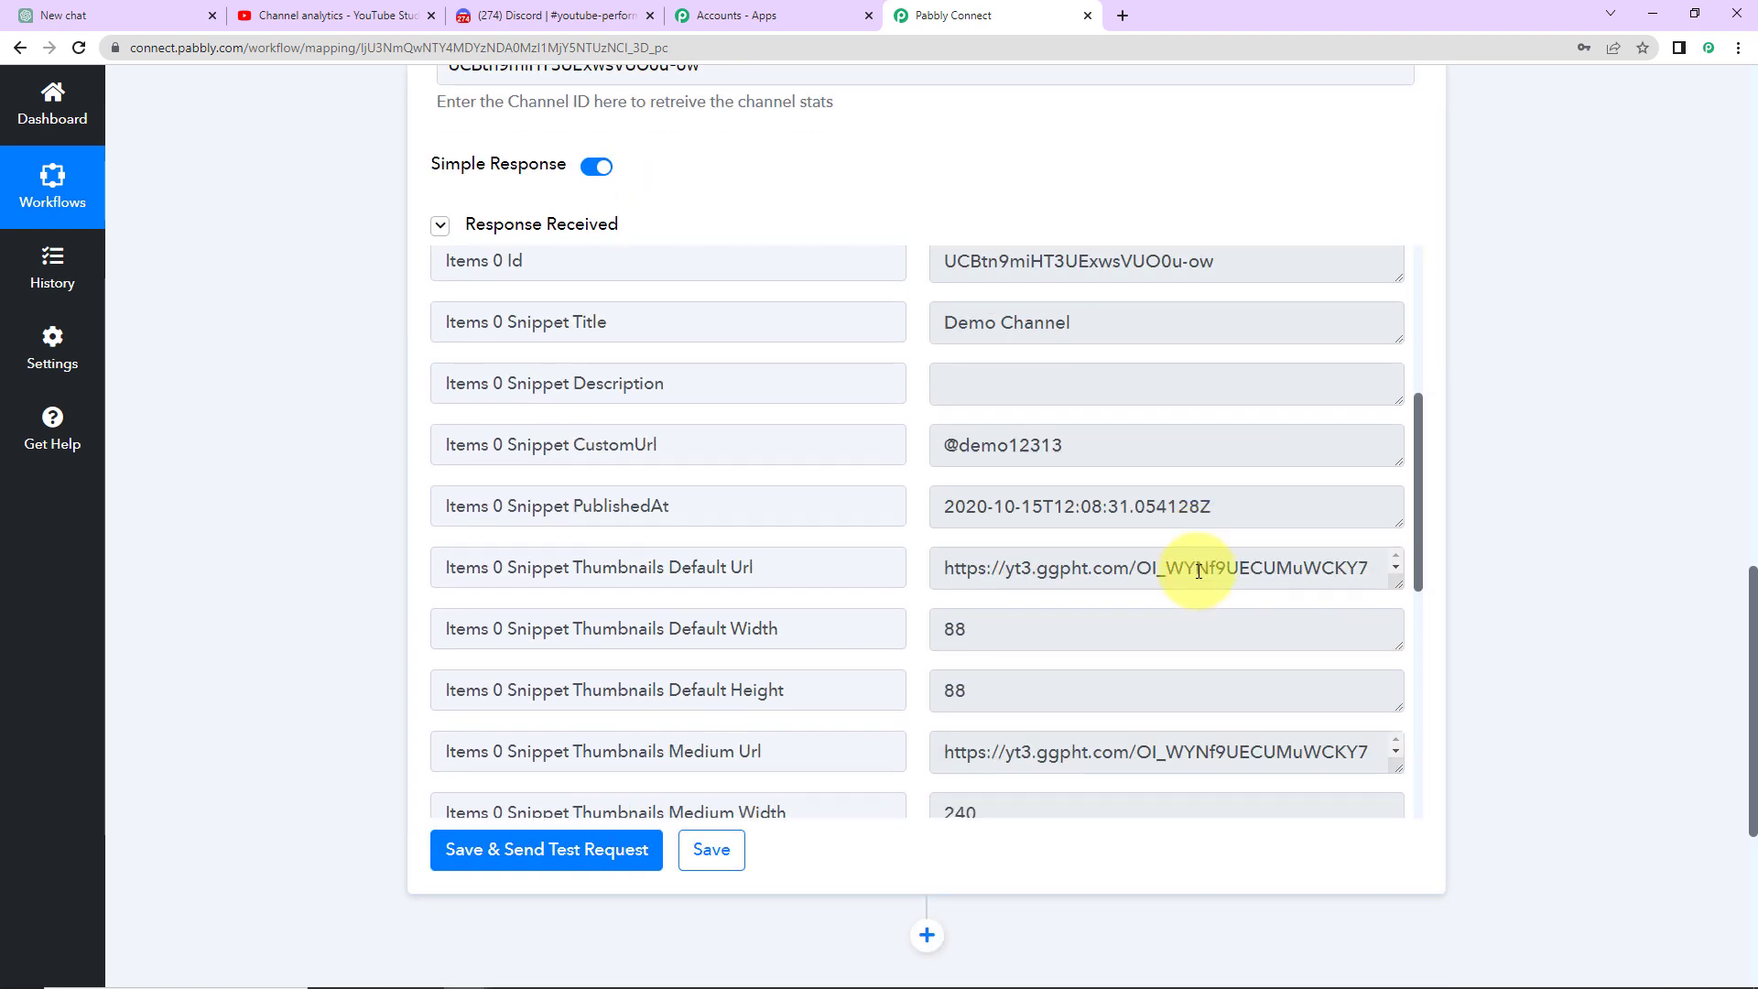
scroll(1212, 636, down, 1)
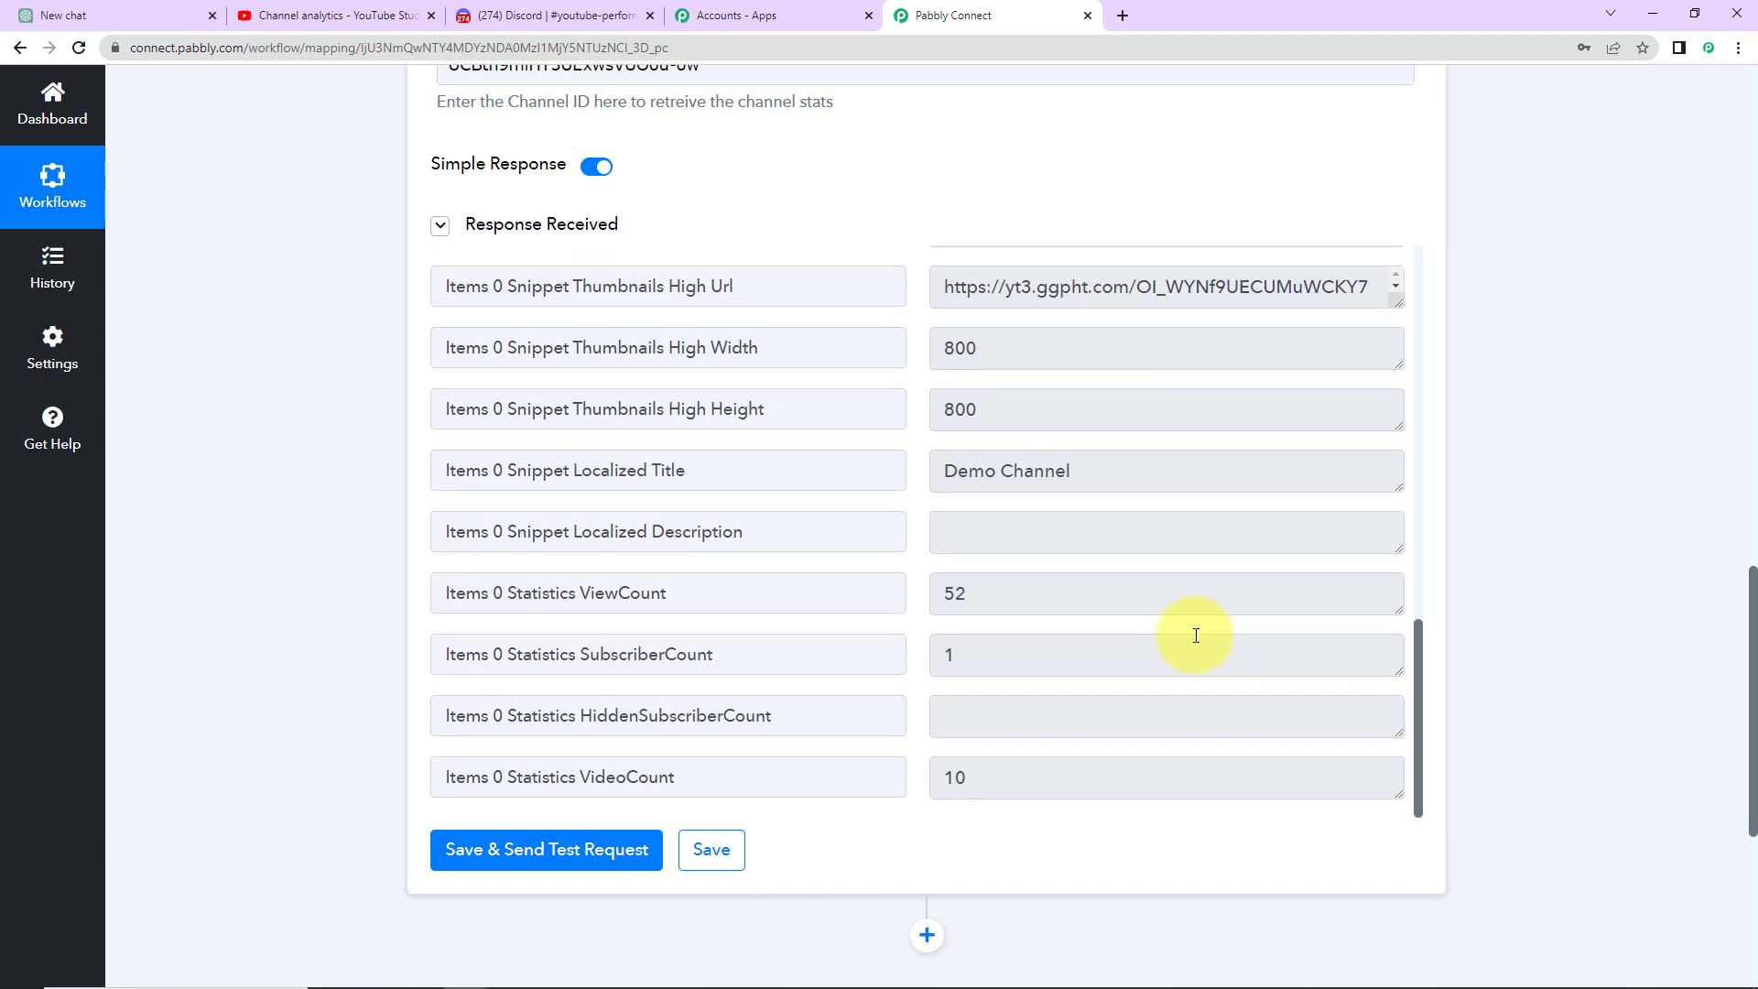
double_click(584, 594)
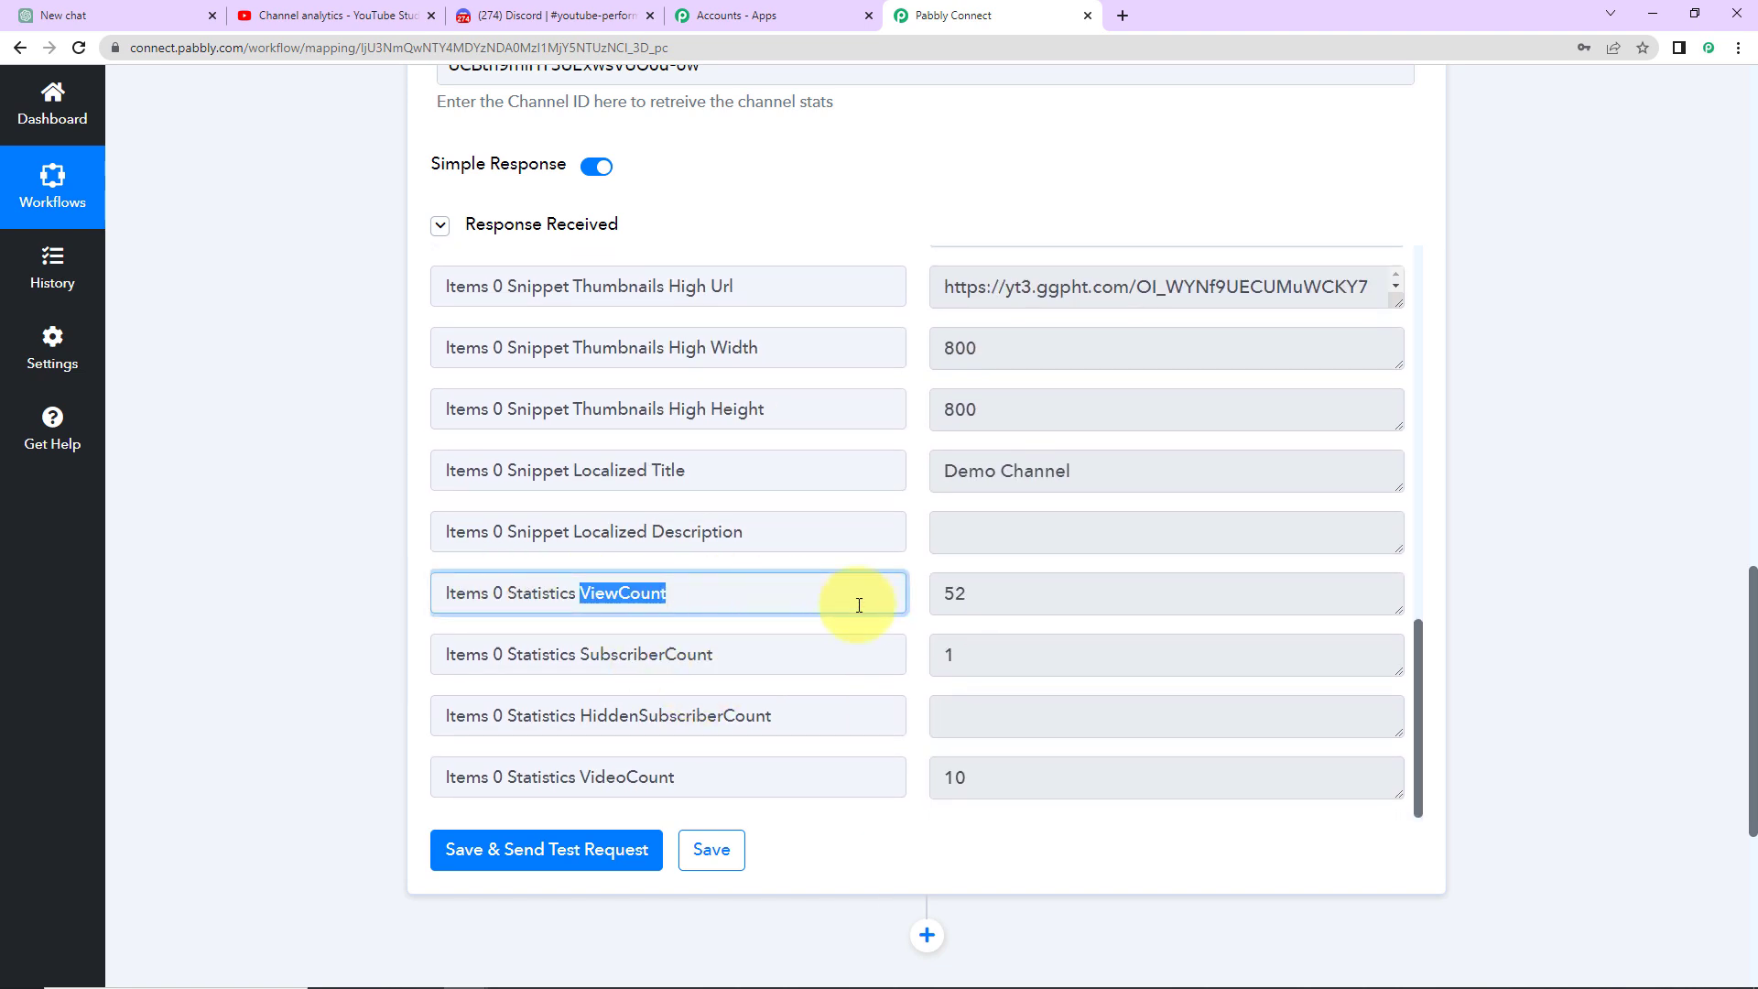
double_click(952, 594)
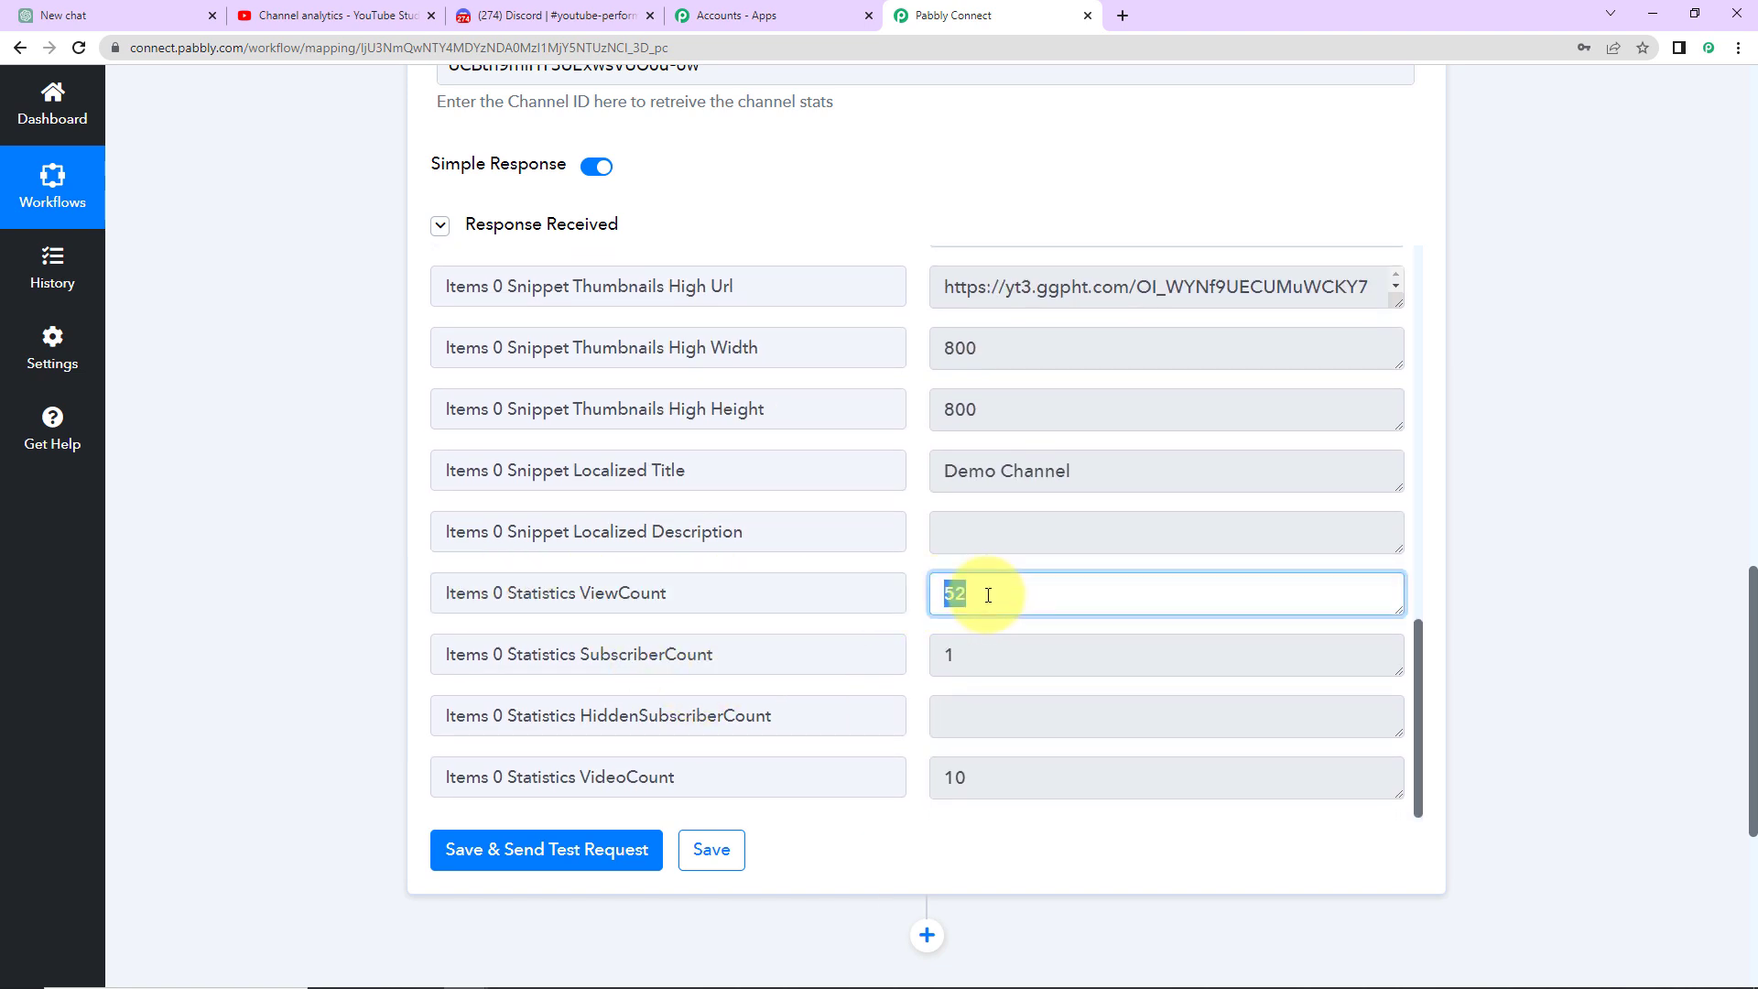
double_click(604, 654)
click(975, 655)
double_click(975, 655)
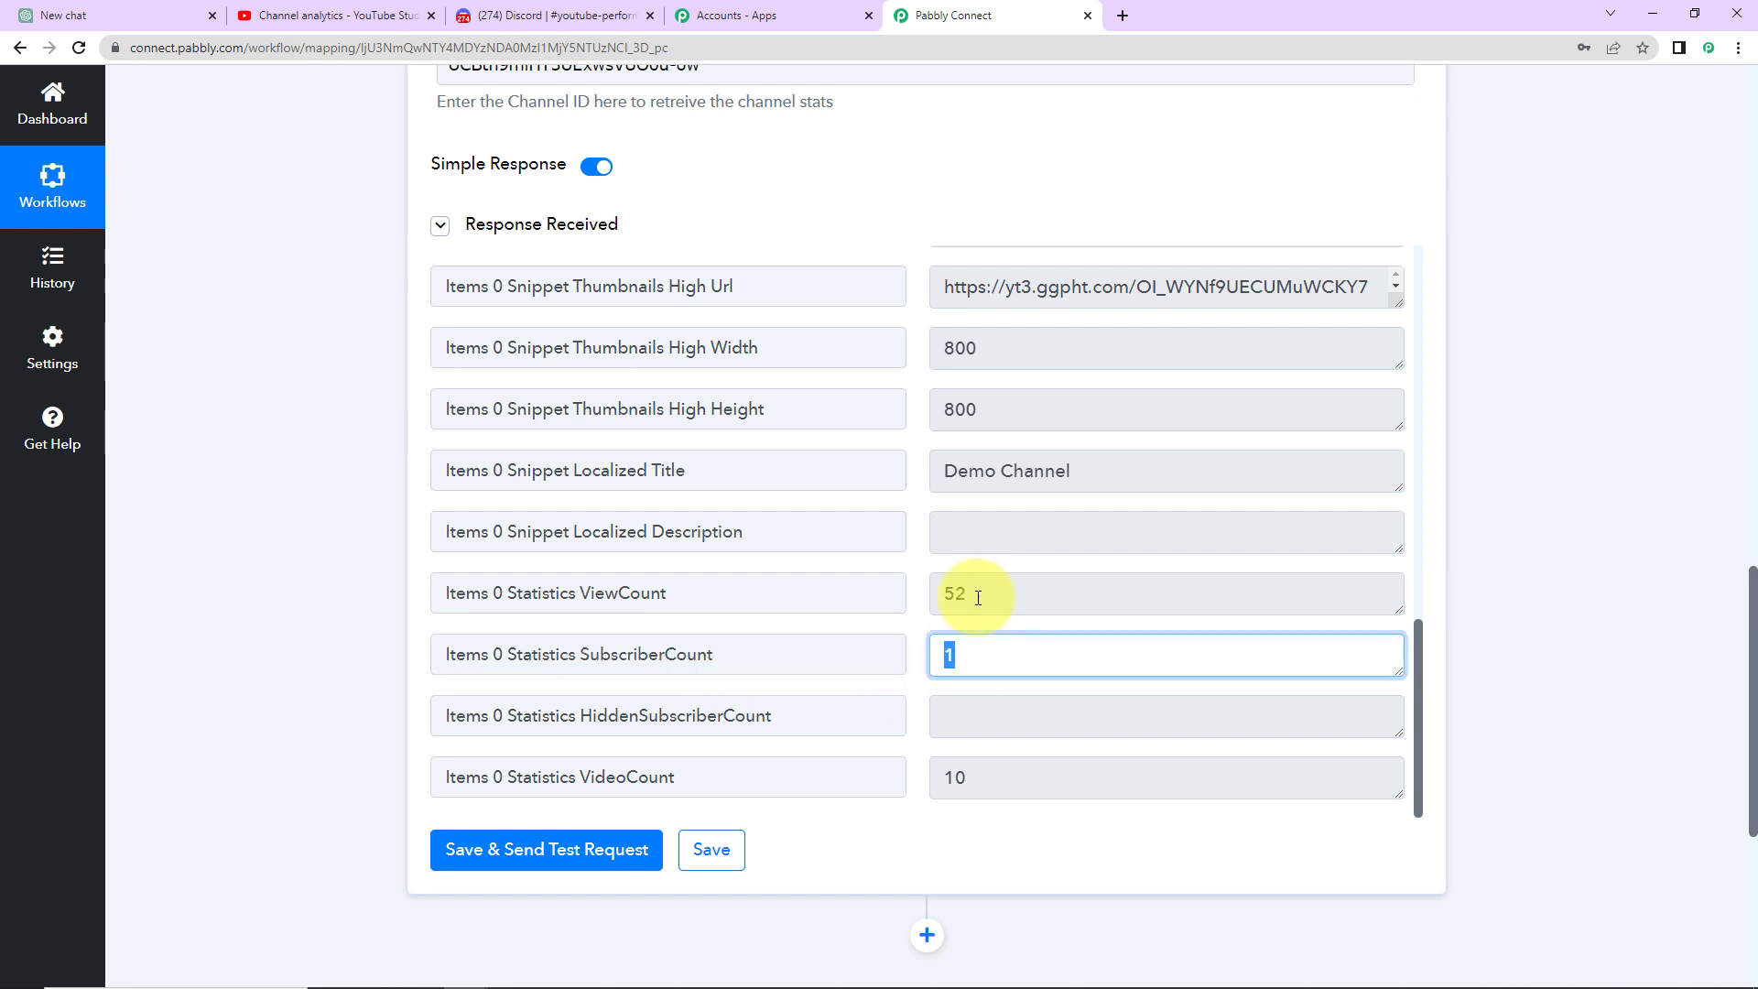
click(978, 597)
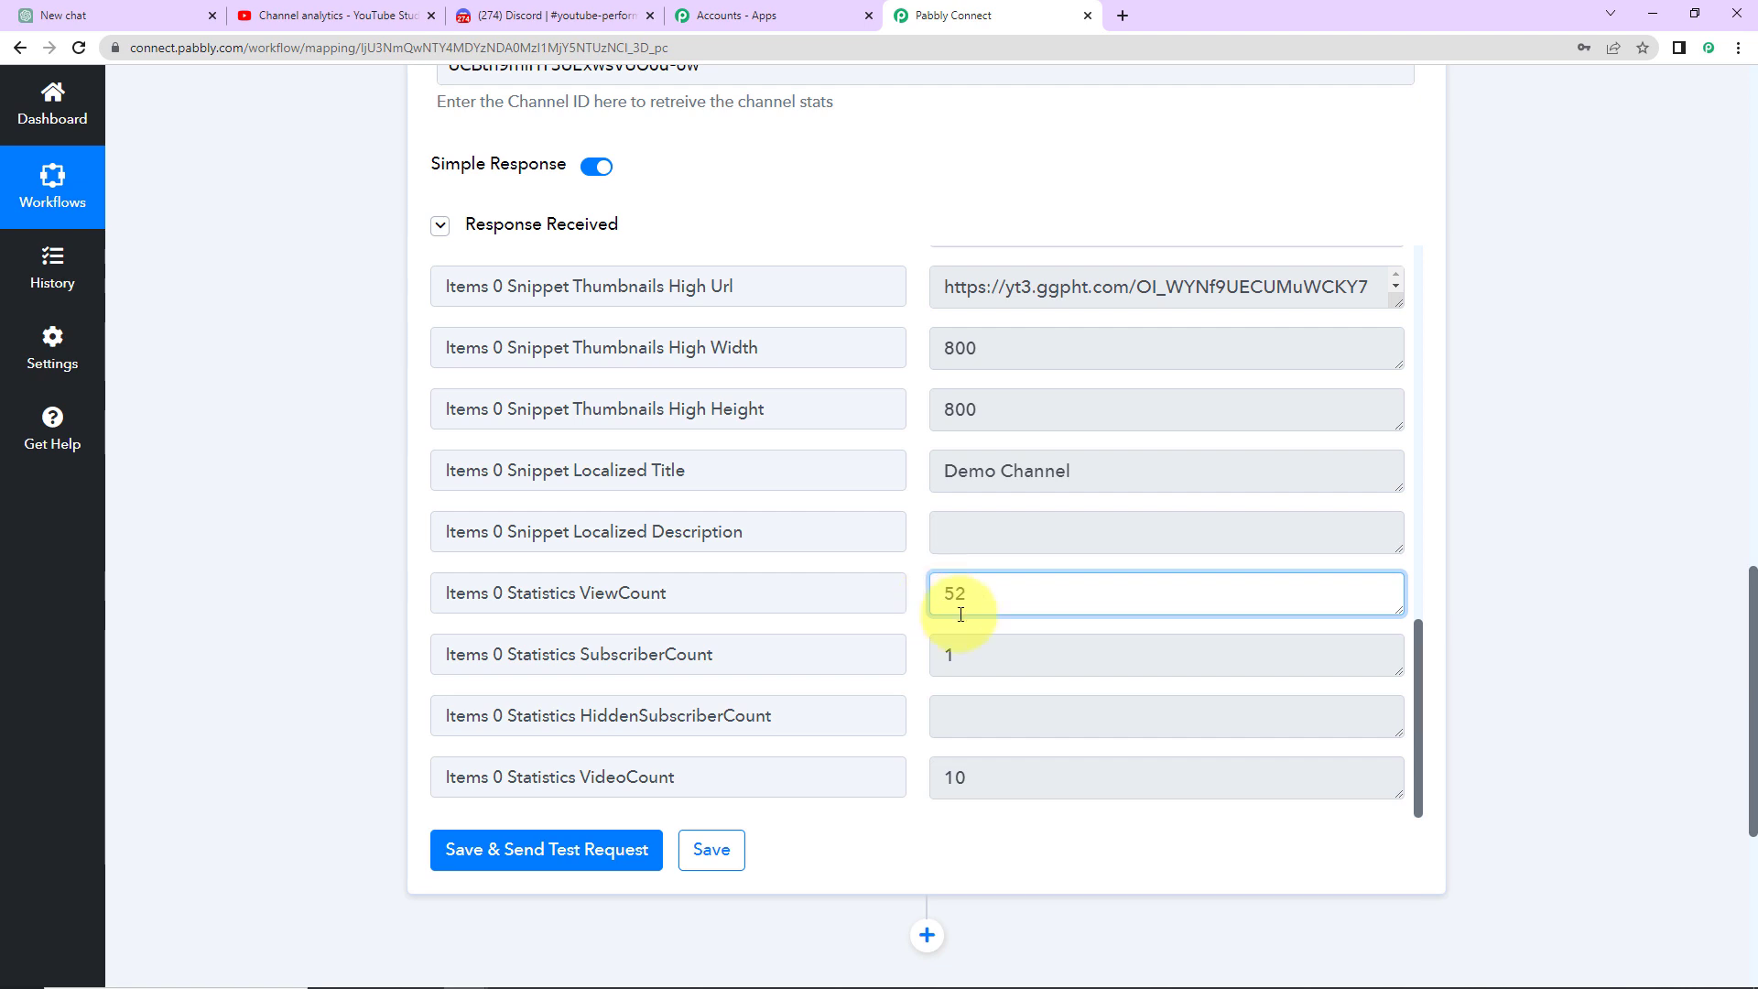
drag(960, 652, 920, 648)
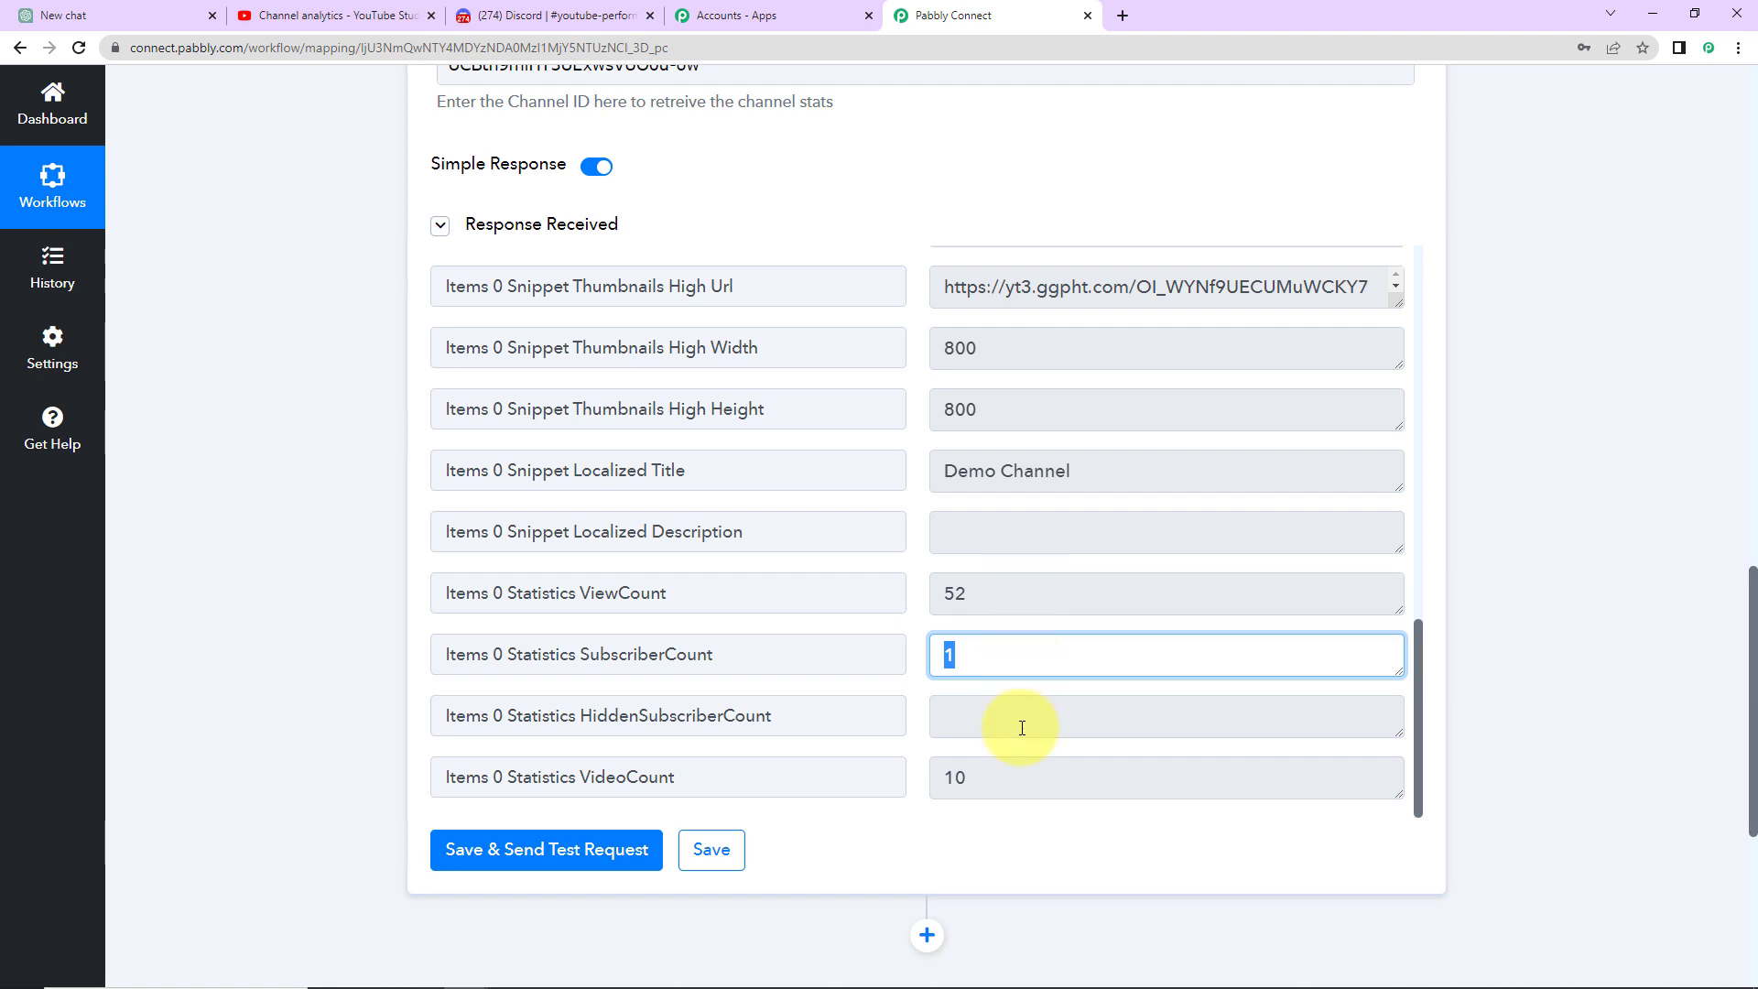
click(1660, 508)
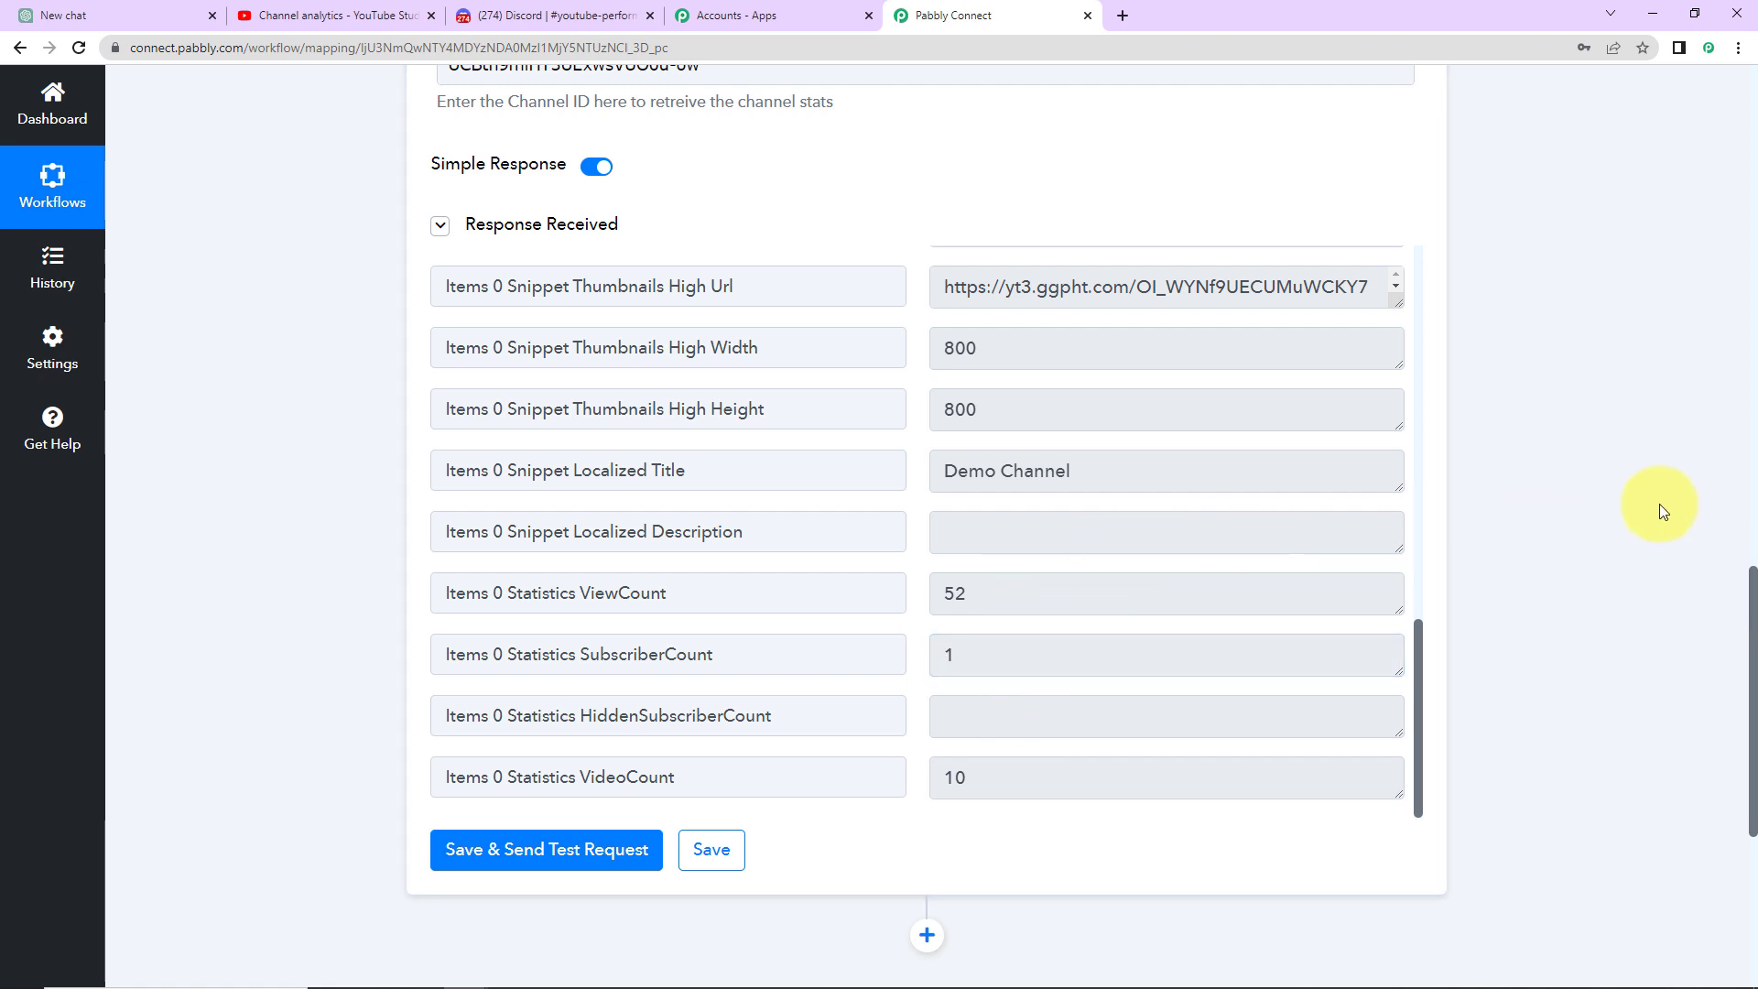
Add another action step after the YouTube step and choose Discord as its application
scroll(1662, 509, down, 5)
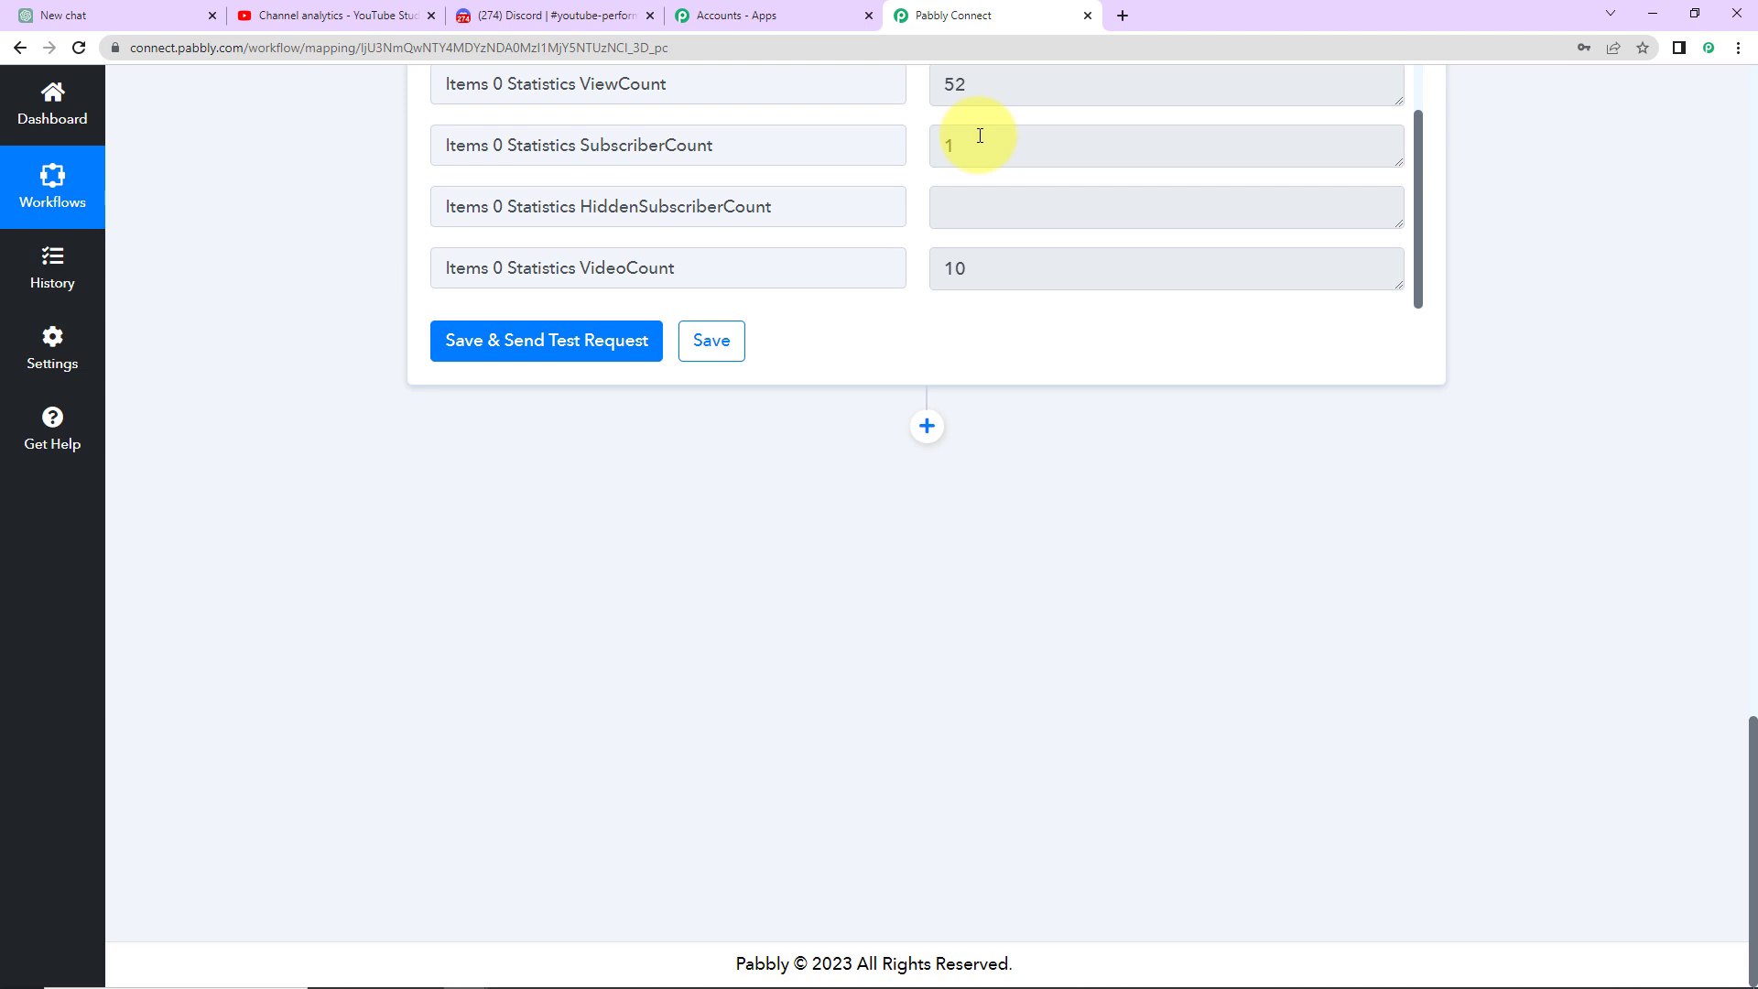
click(927, 428)
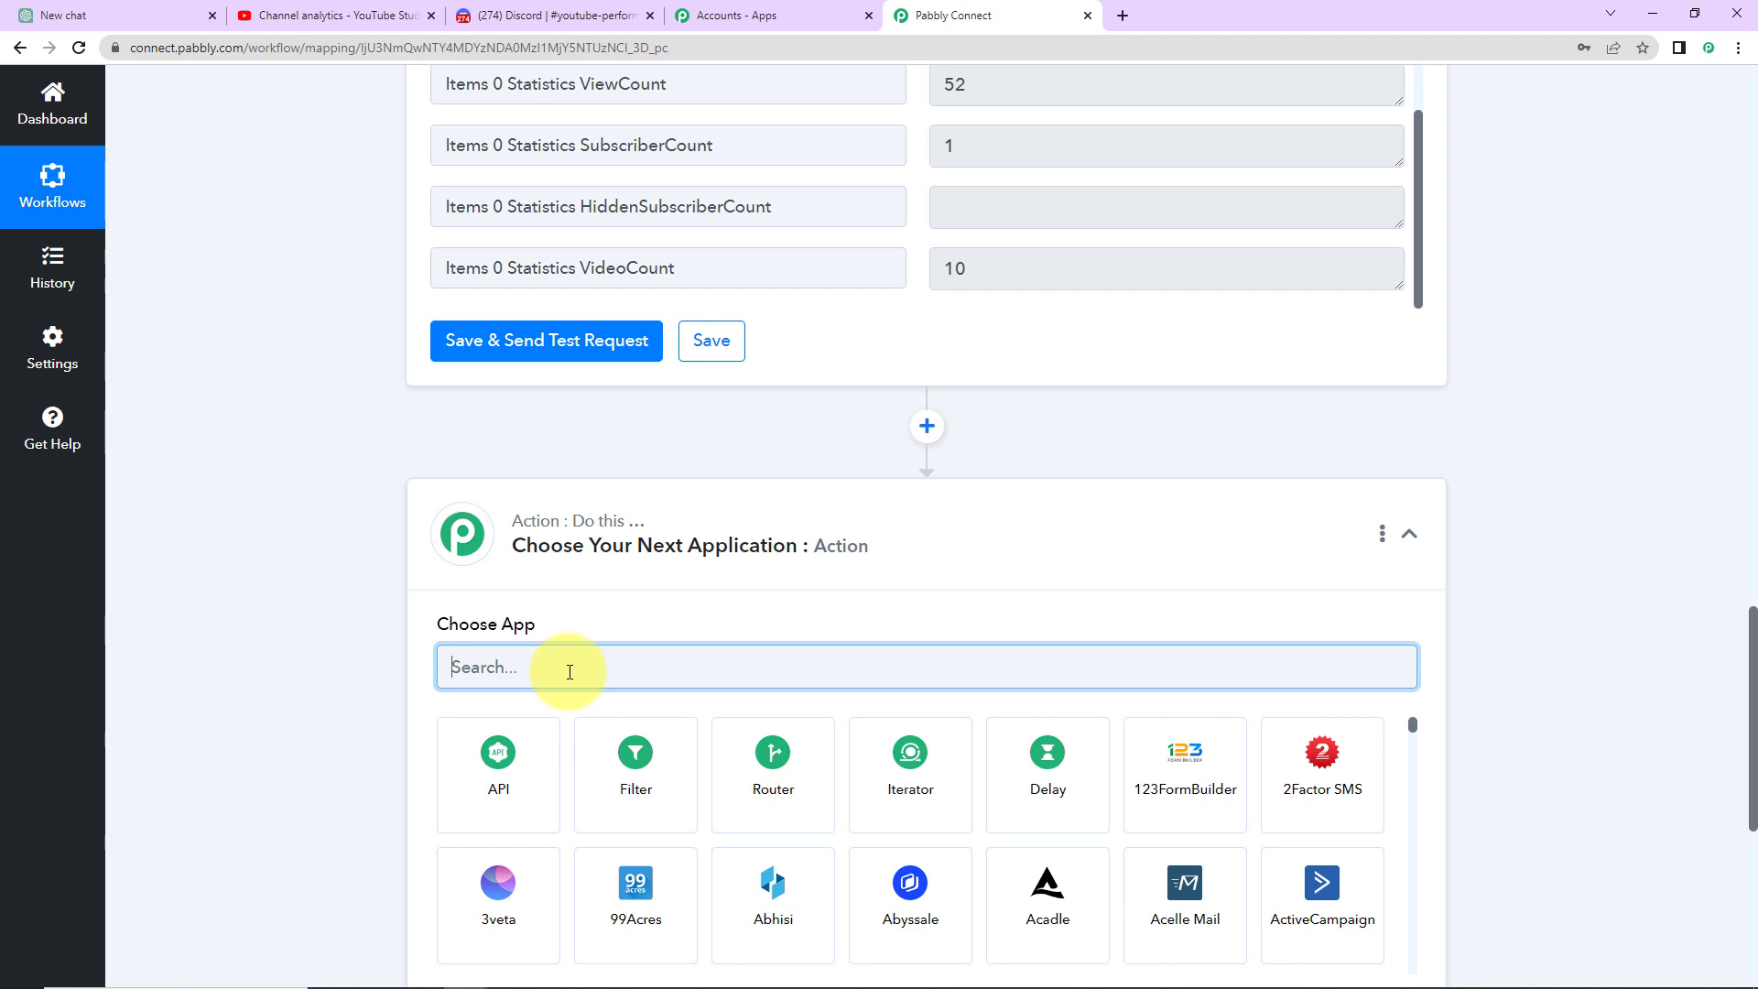
text(disc)
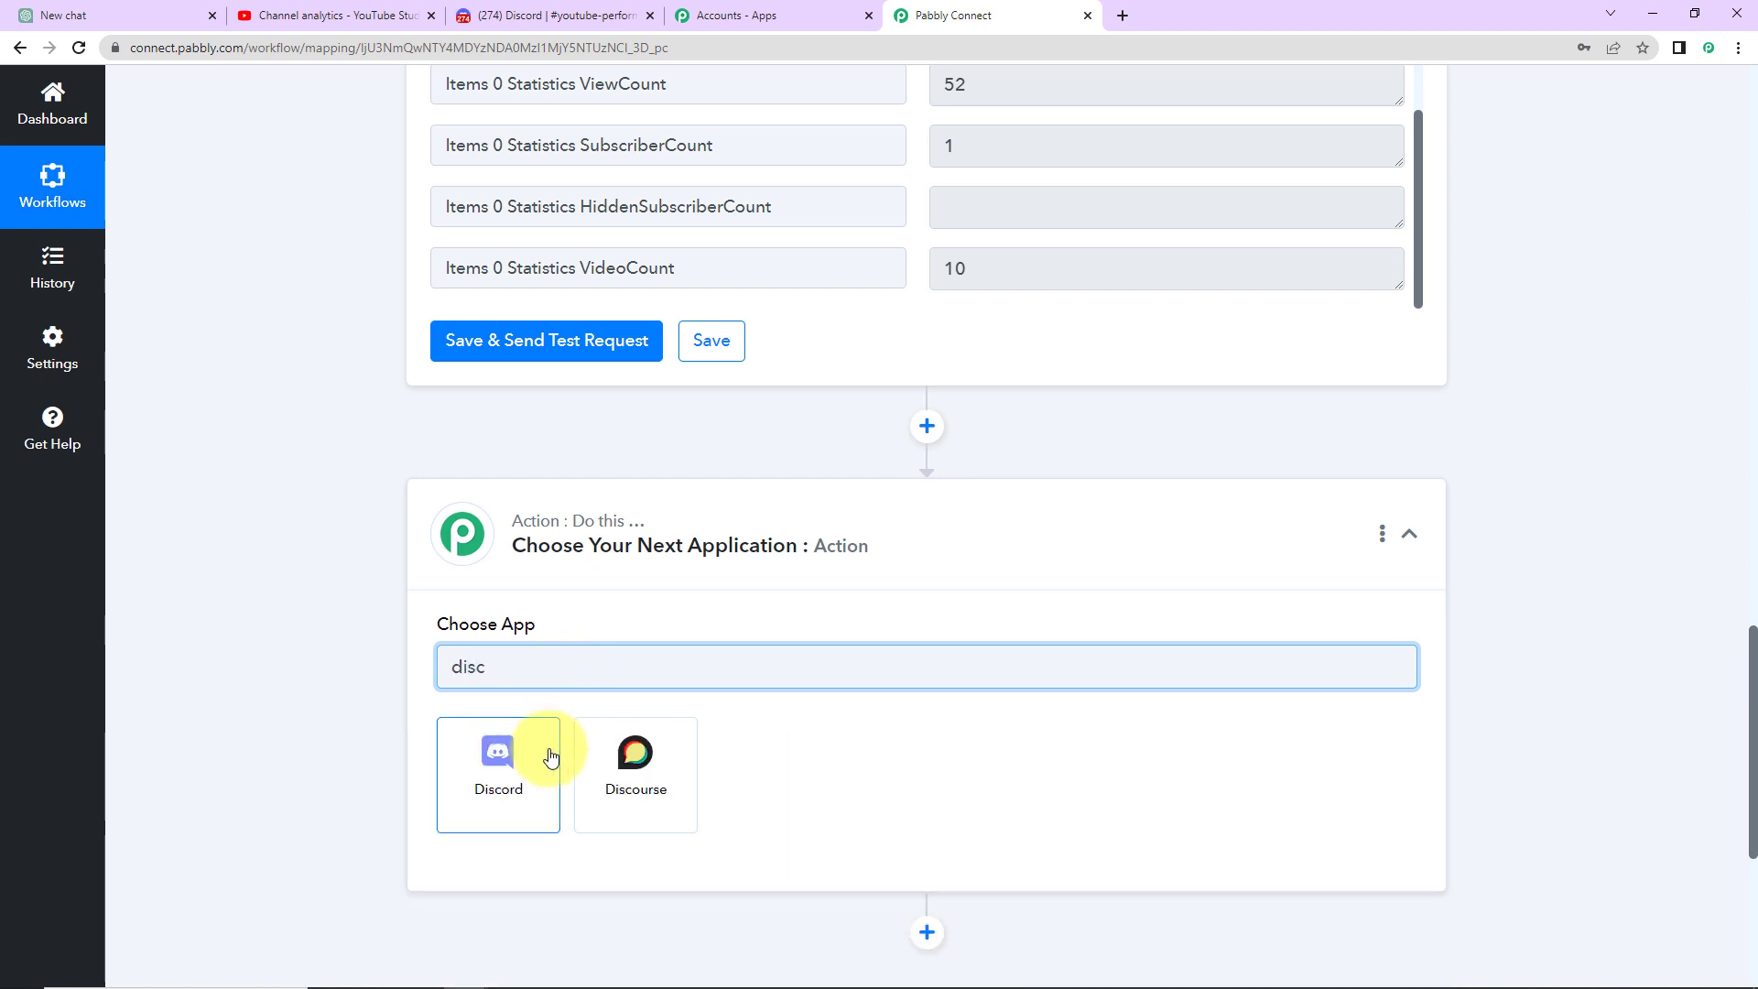
click(550, 757)
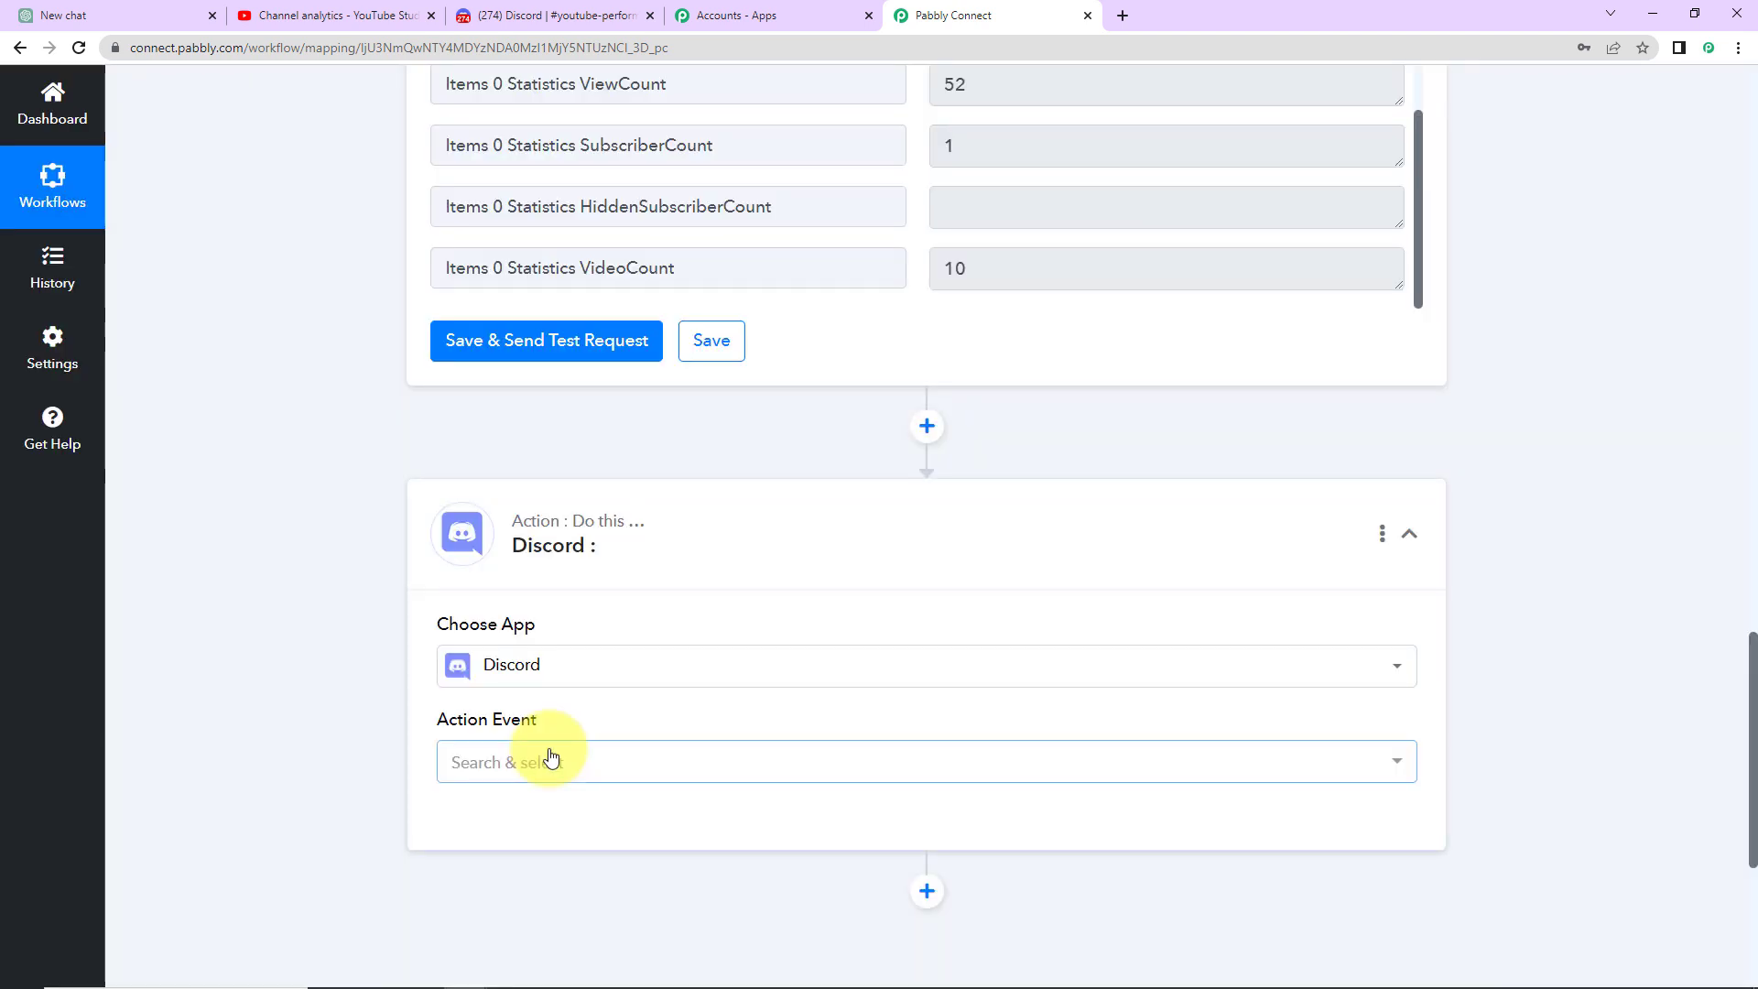
Set the Discord action event to Send Channel Message (HTML) and connect the step to Discord
click(550, 757)
click(542, 650)
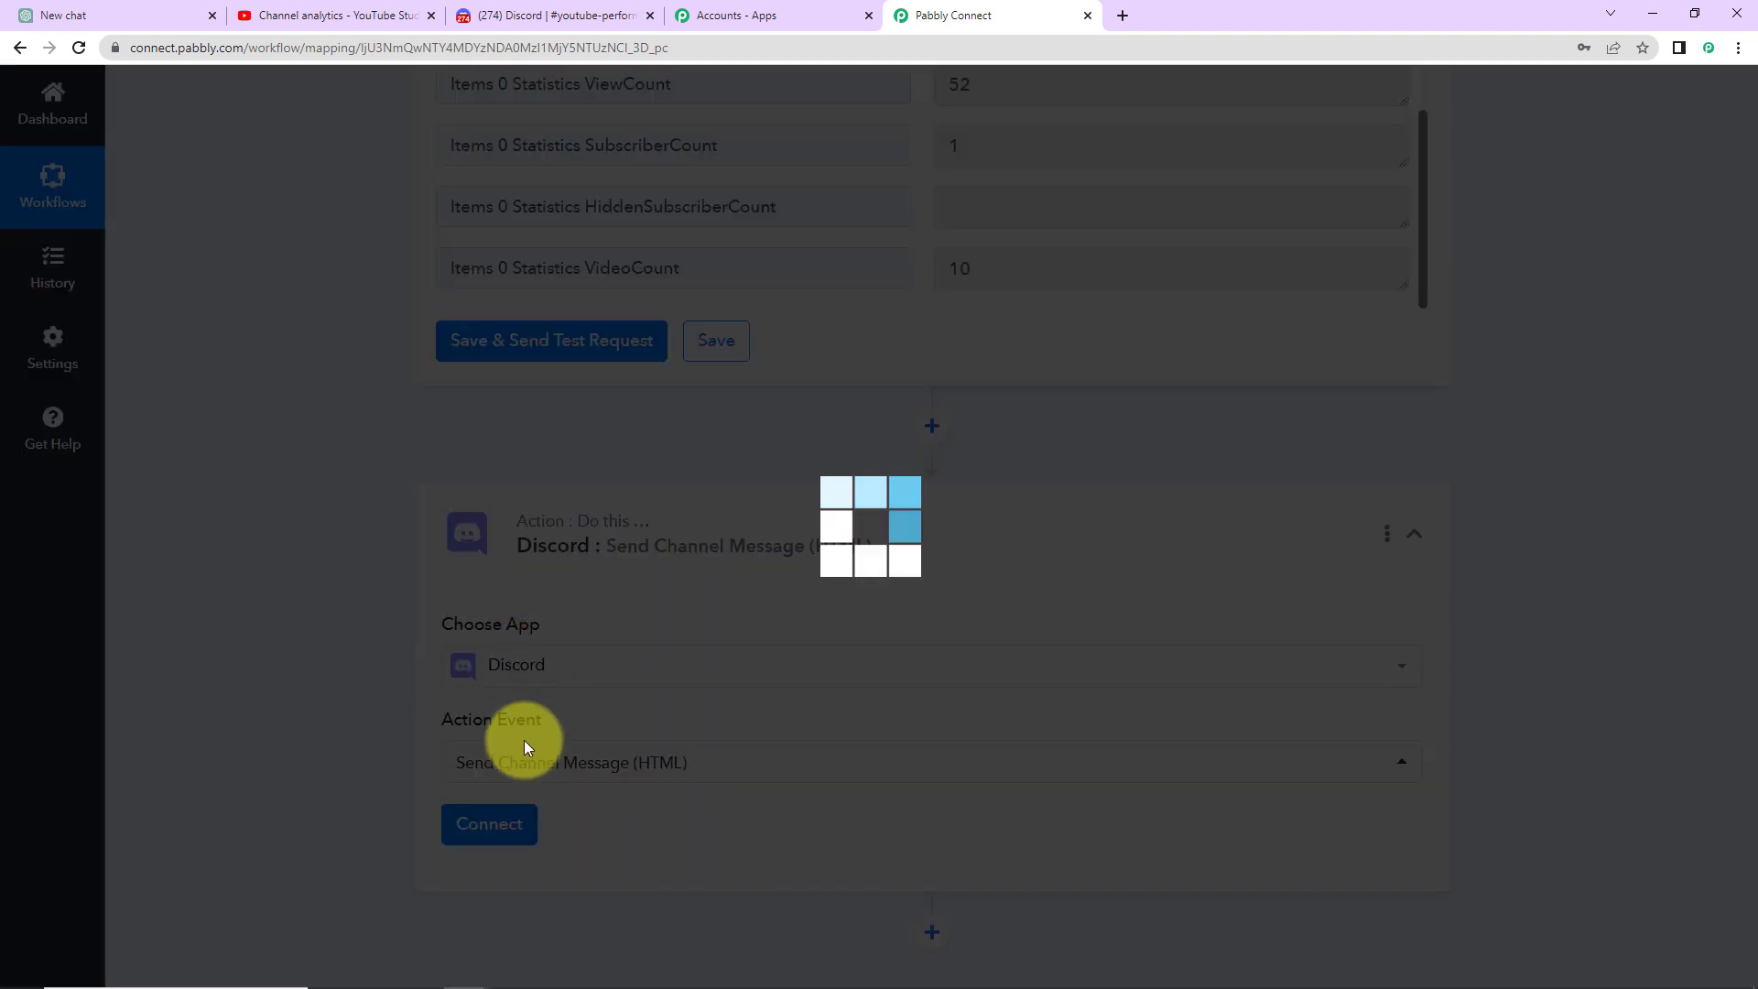
click(485, 824)
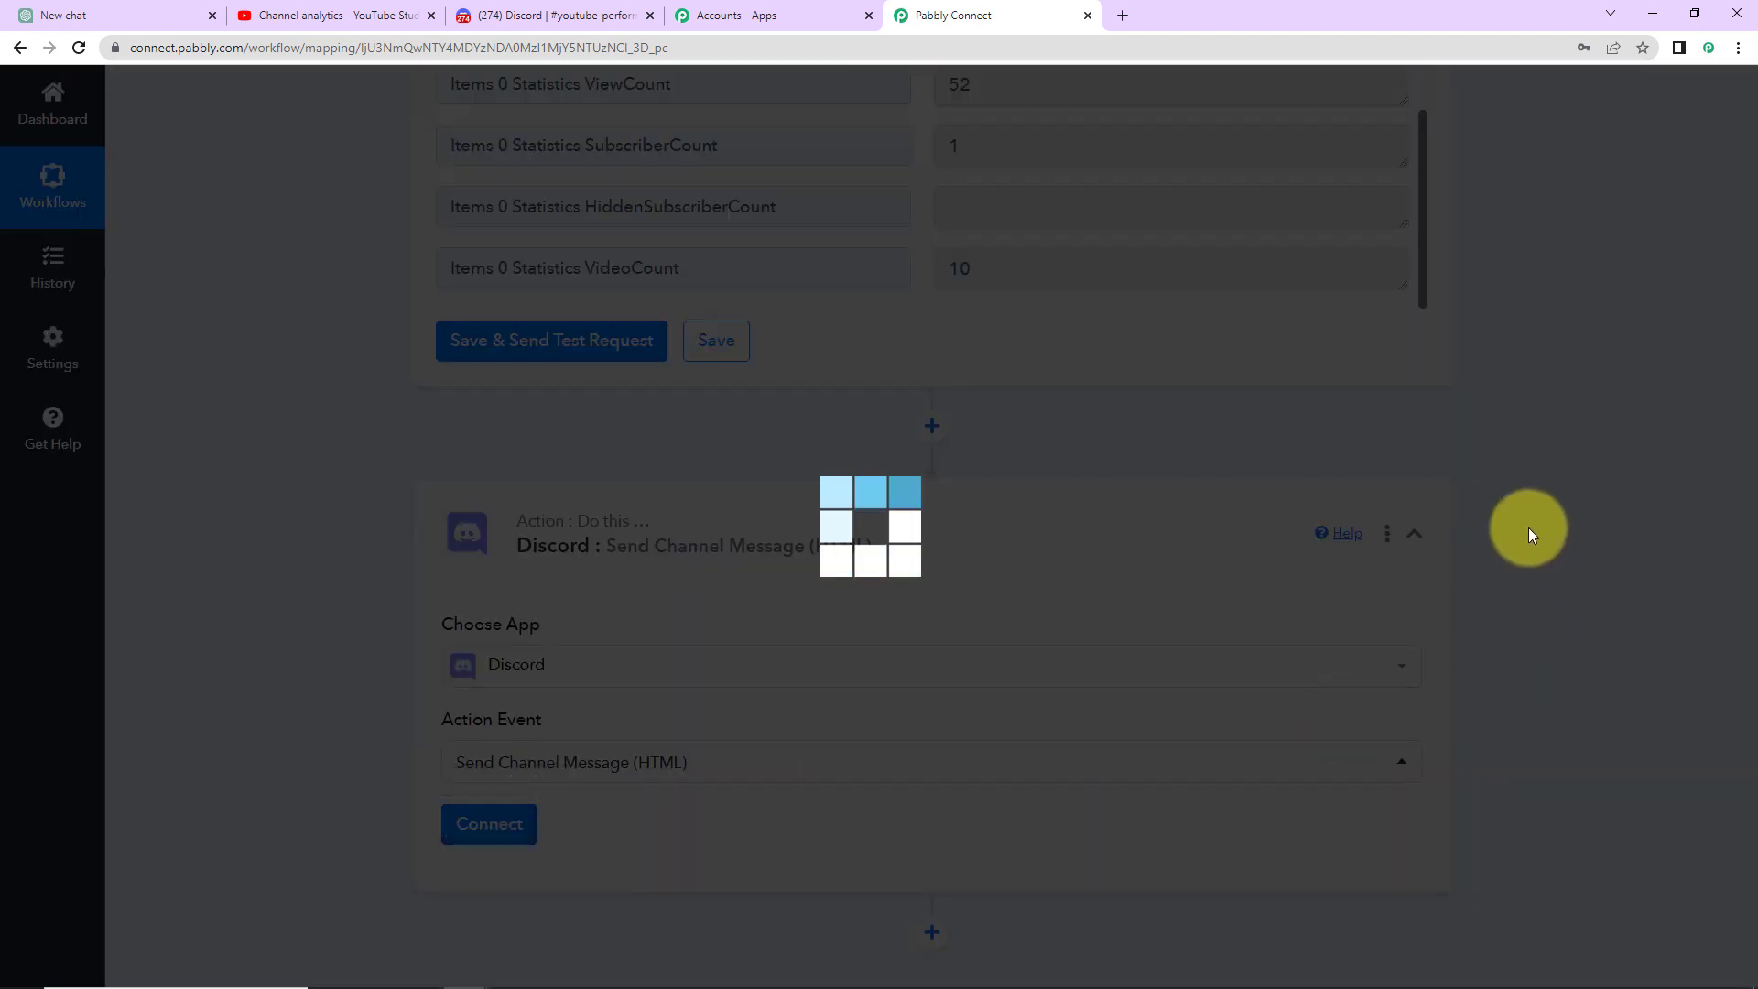
scroll(1529, 528, down, 2)
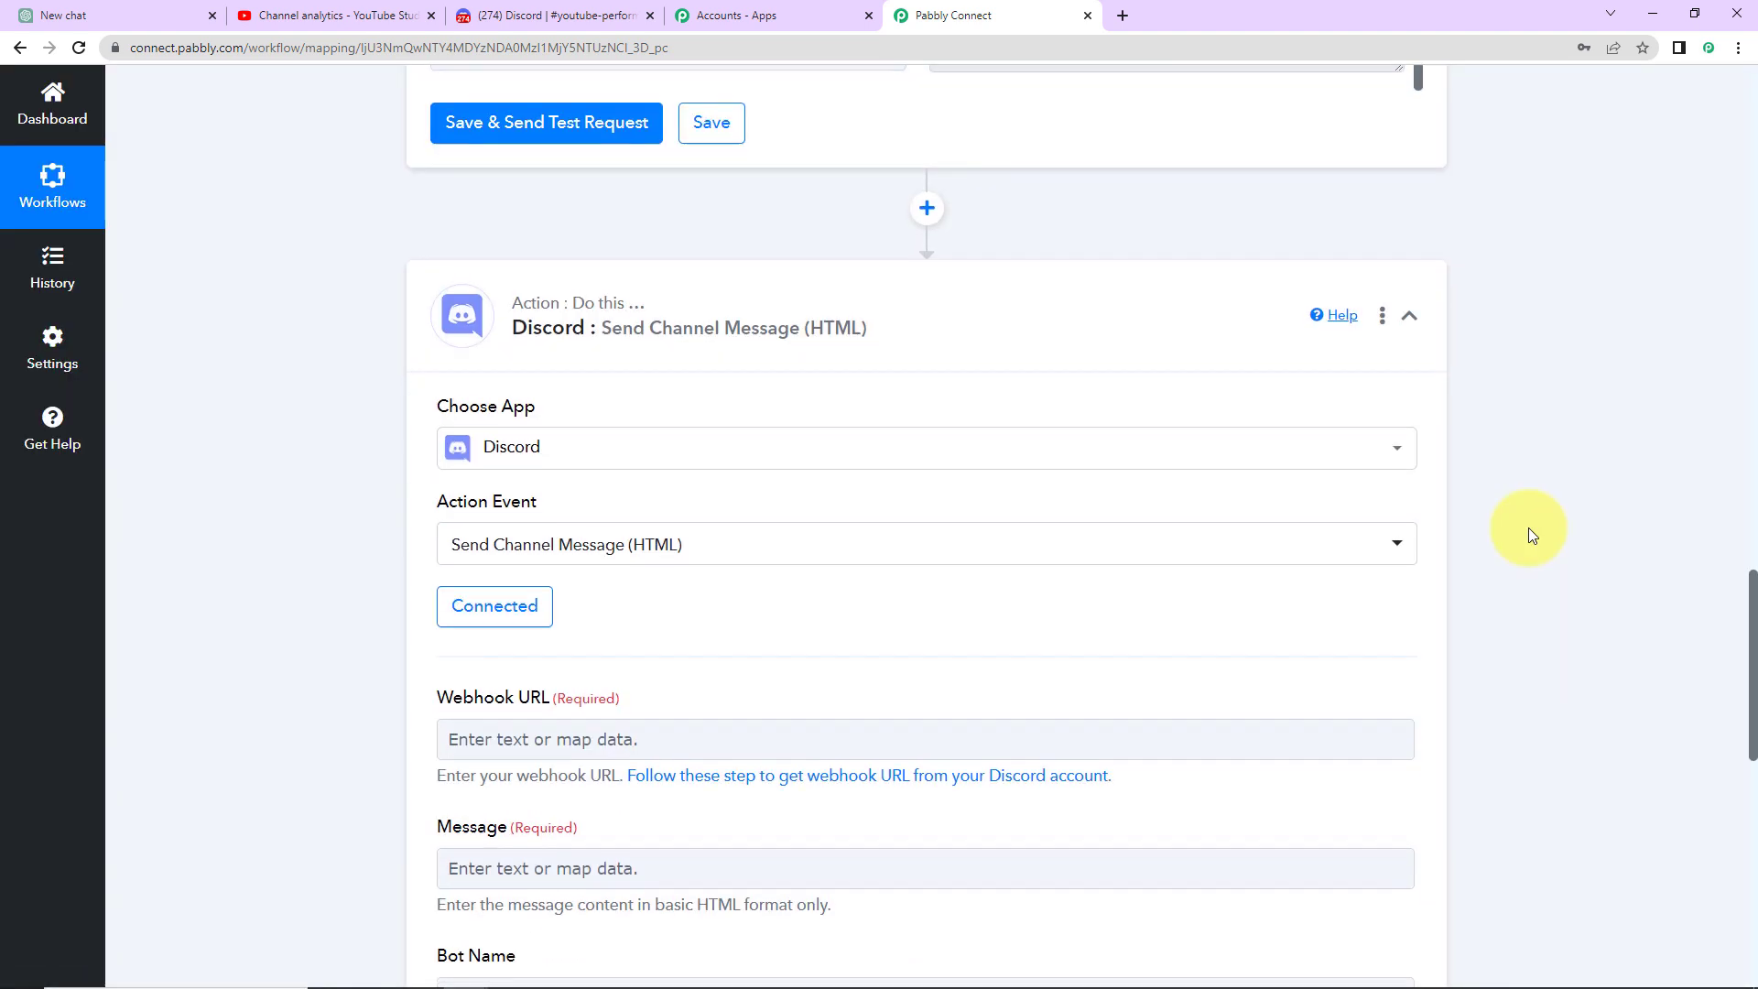
Check the youtube-performance-evaluation channel in Discord and read the Pabbly forum guide on getting a Discord webhook URL
scroll(1532, 533, down, 4)
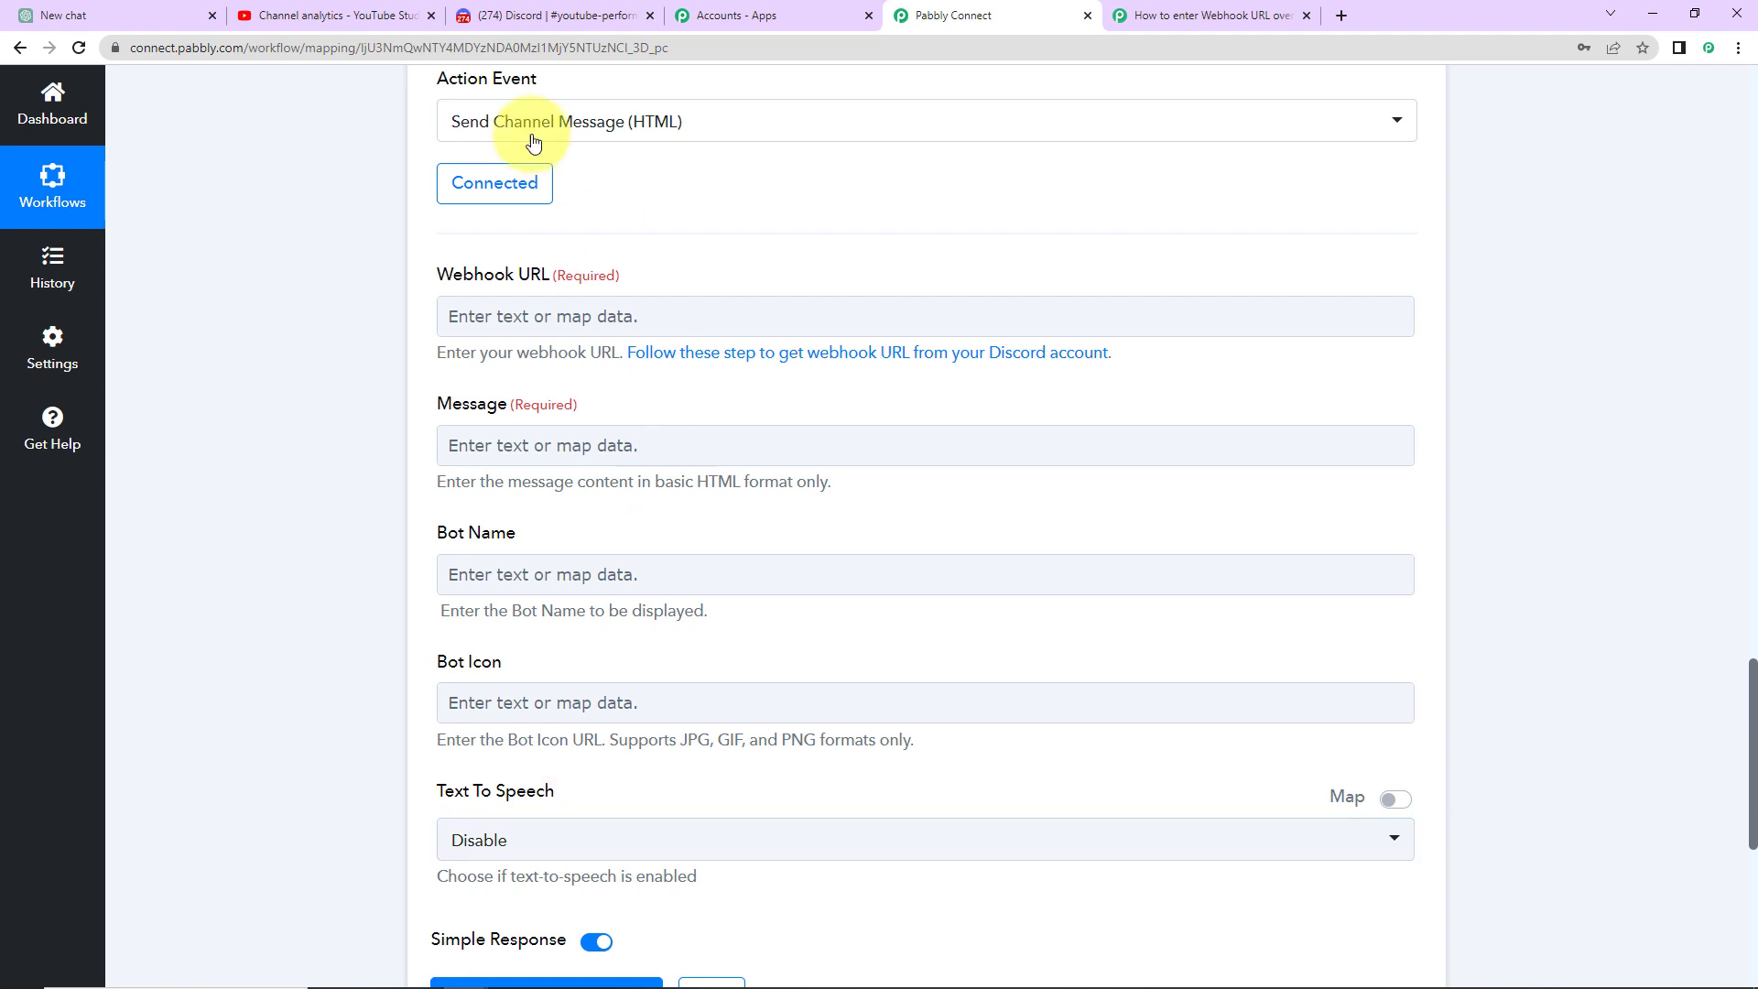
click(510, 22)
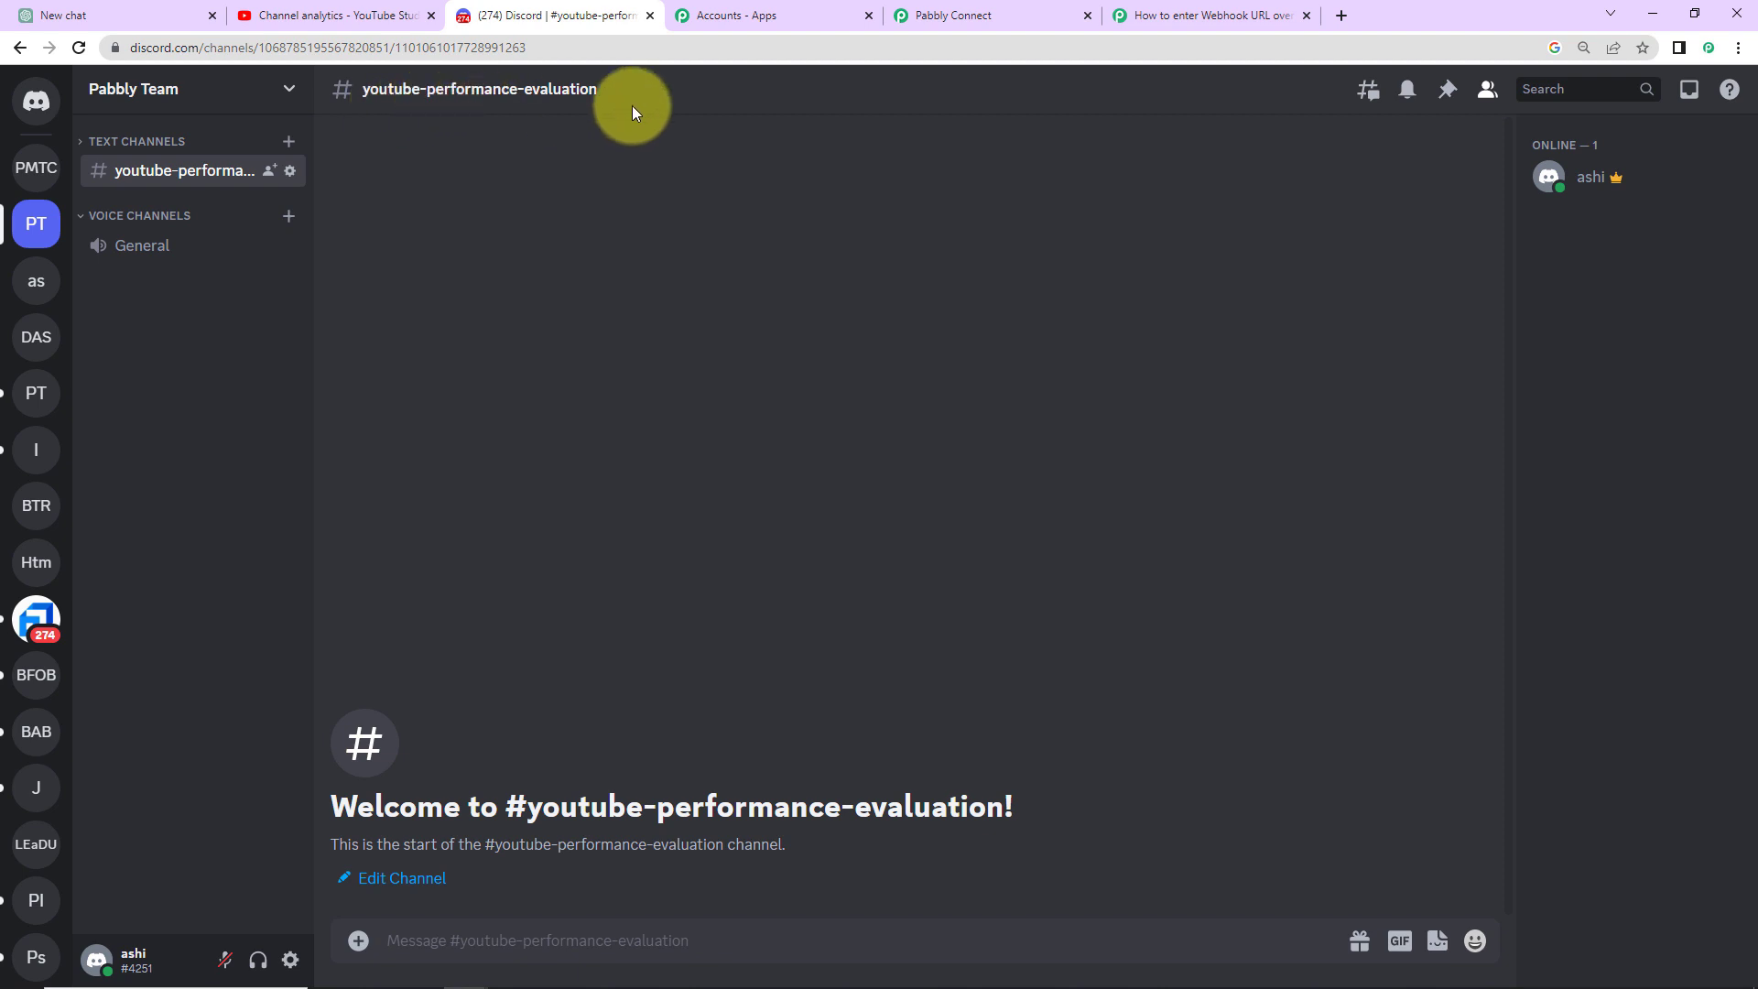
click(974, 18)
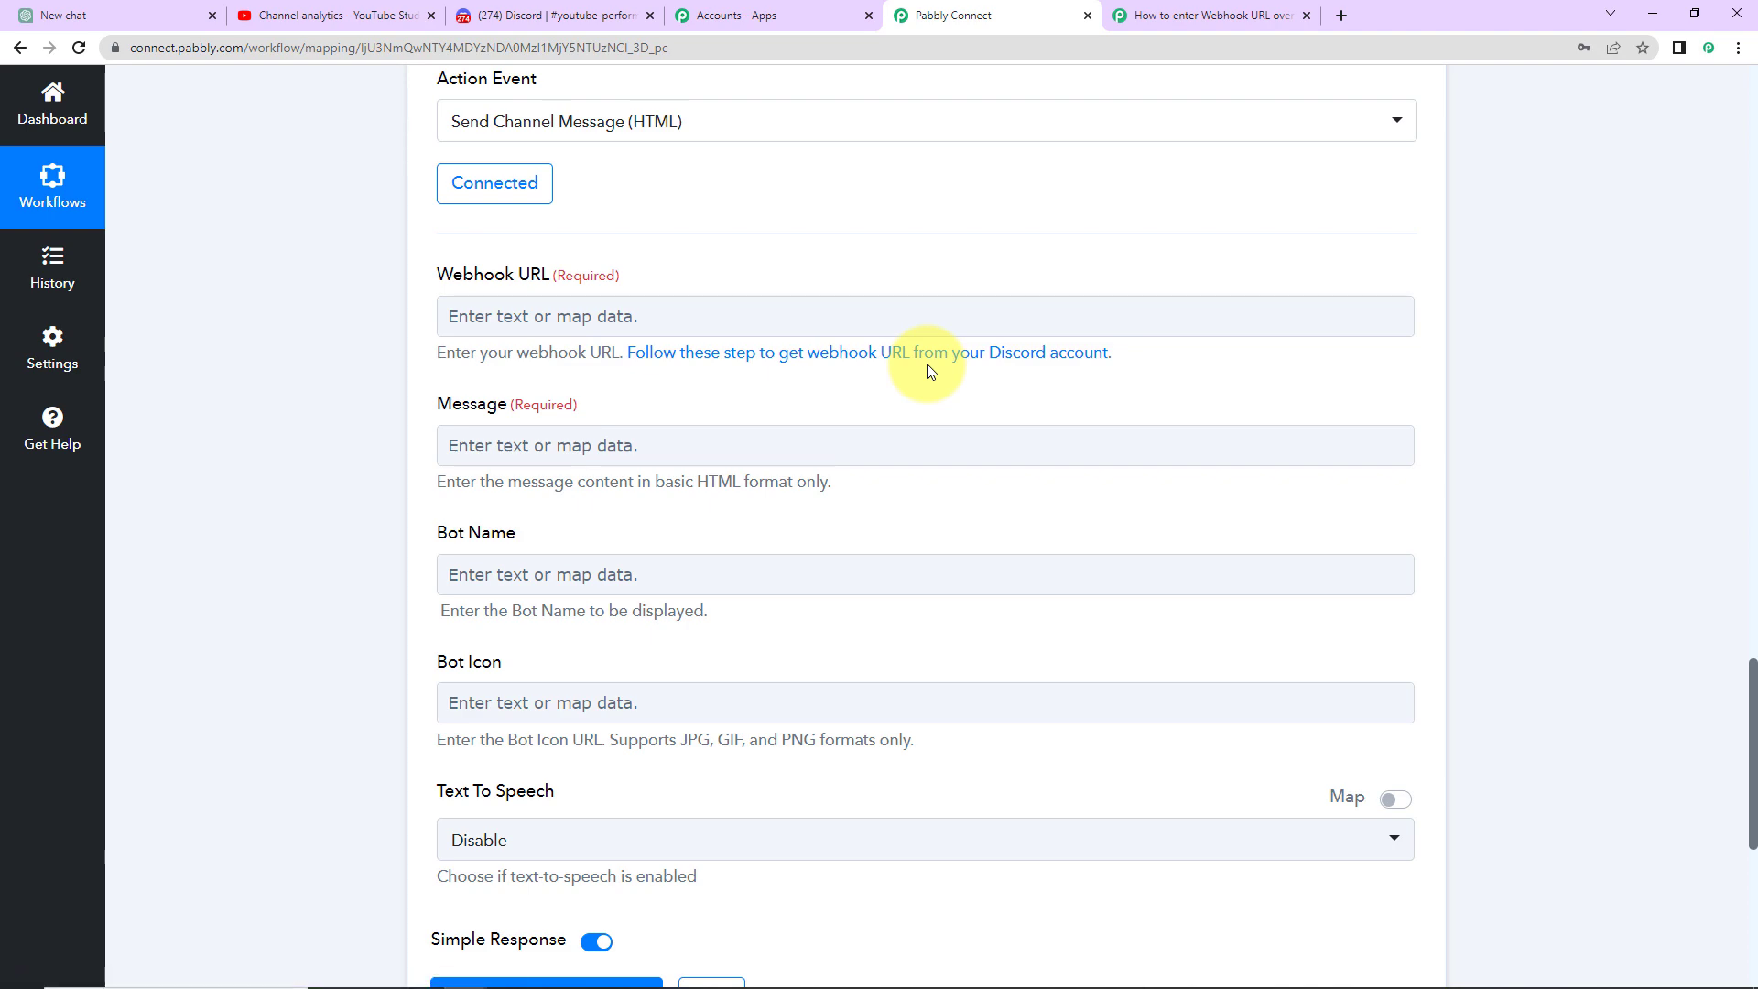
click(1210, 16)
scroll(595, 556, down, 3)
scroll(595, 555, down, 15)
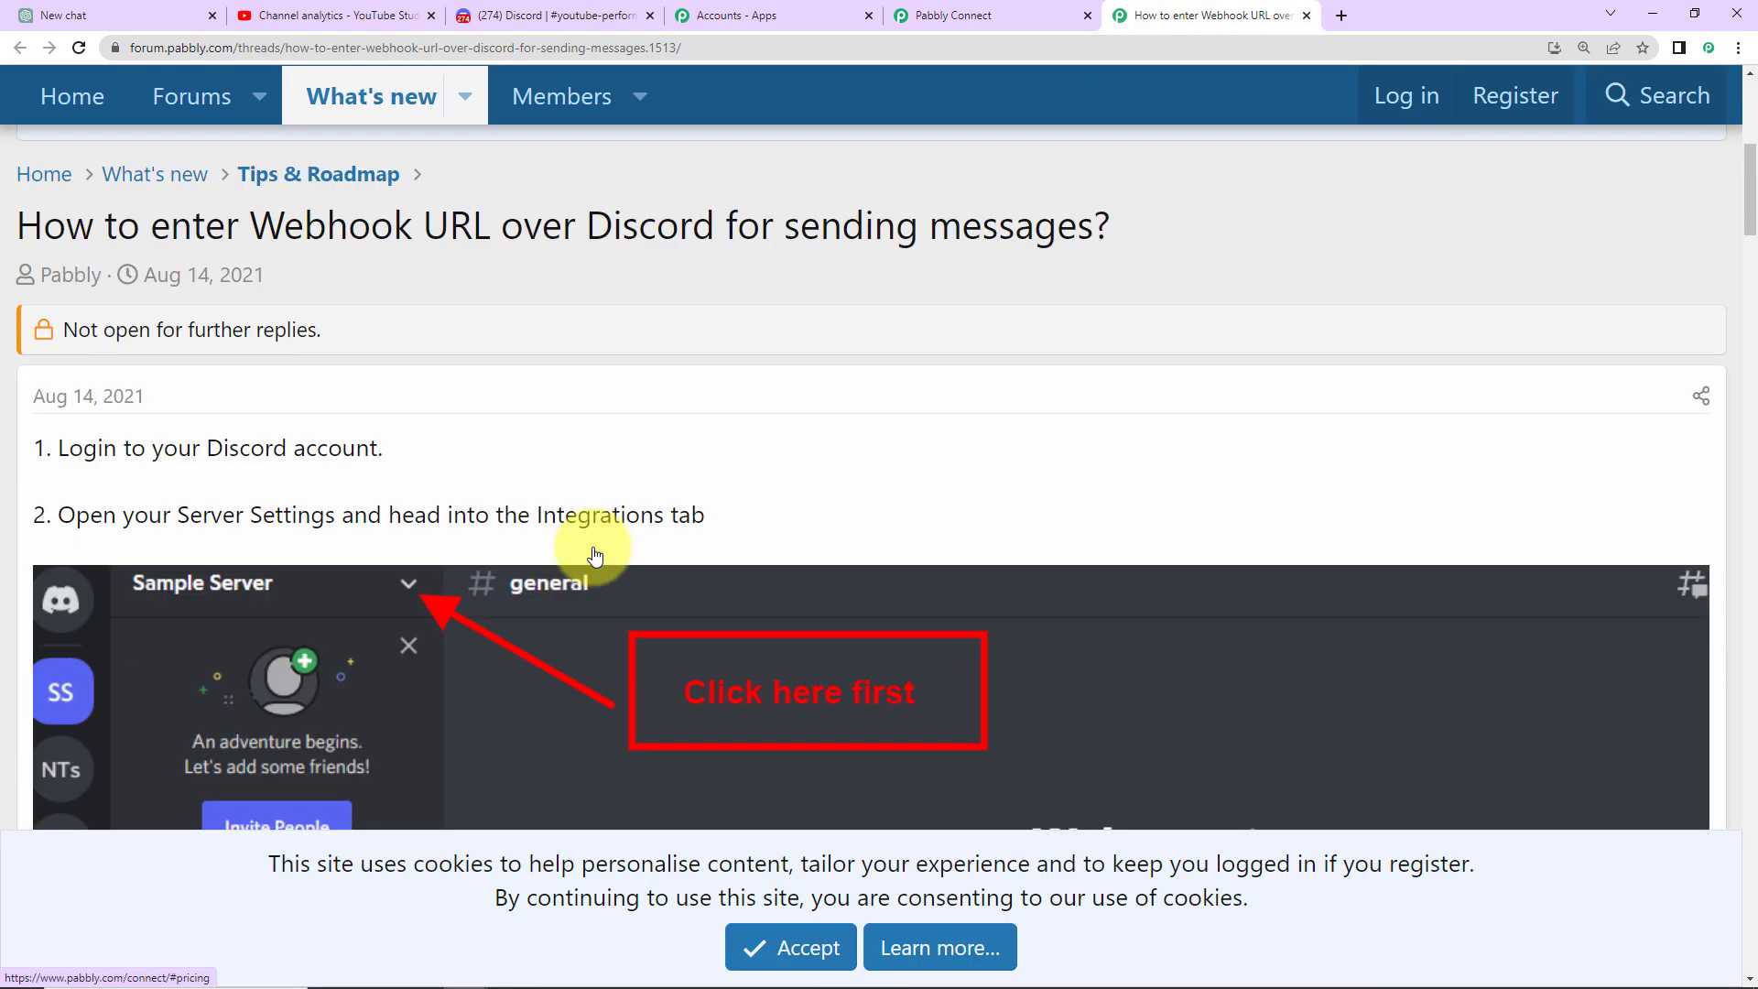
scroll(595, 555, down, 15)
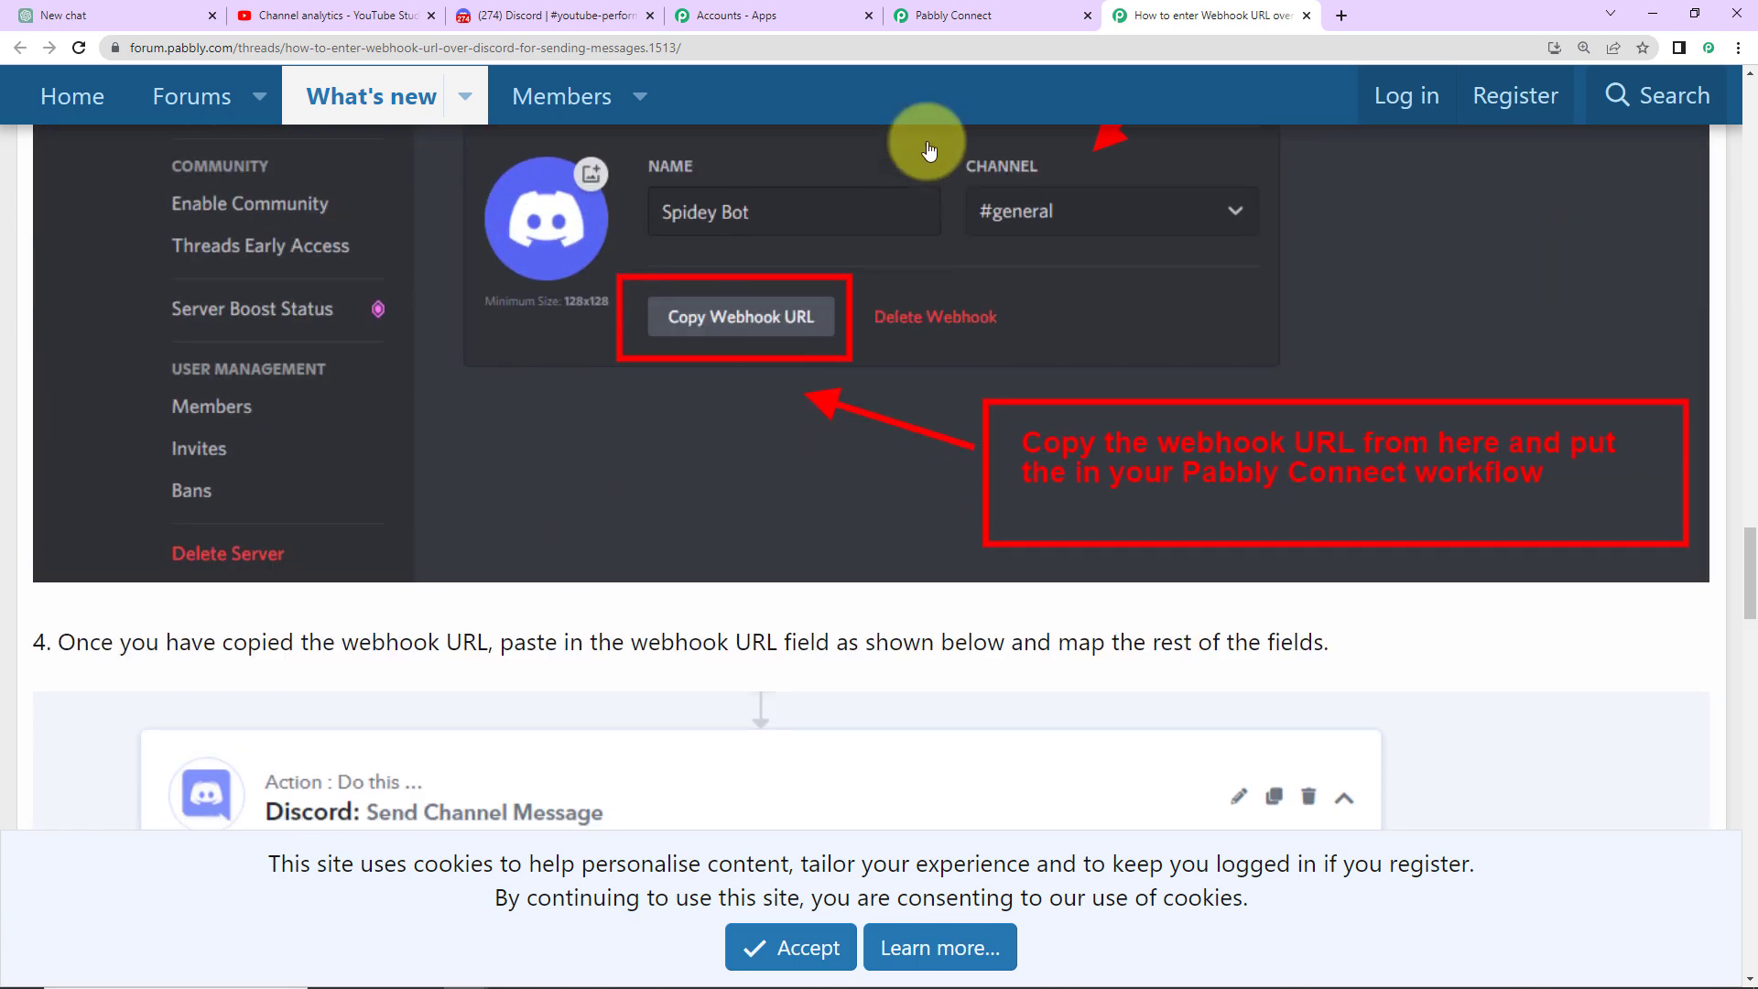
click(952, 15)
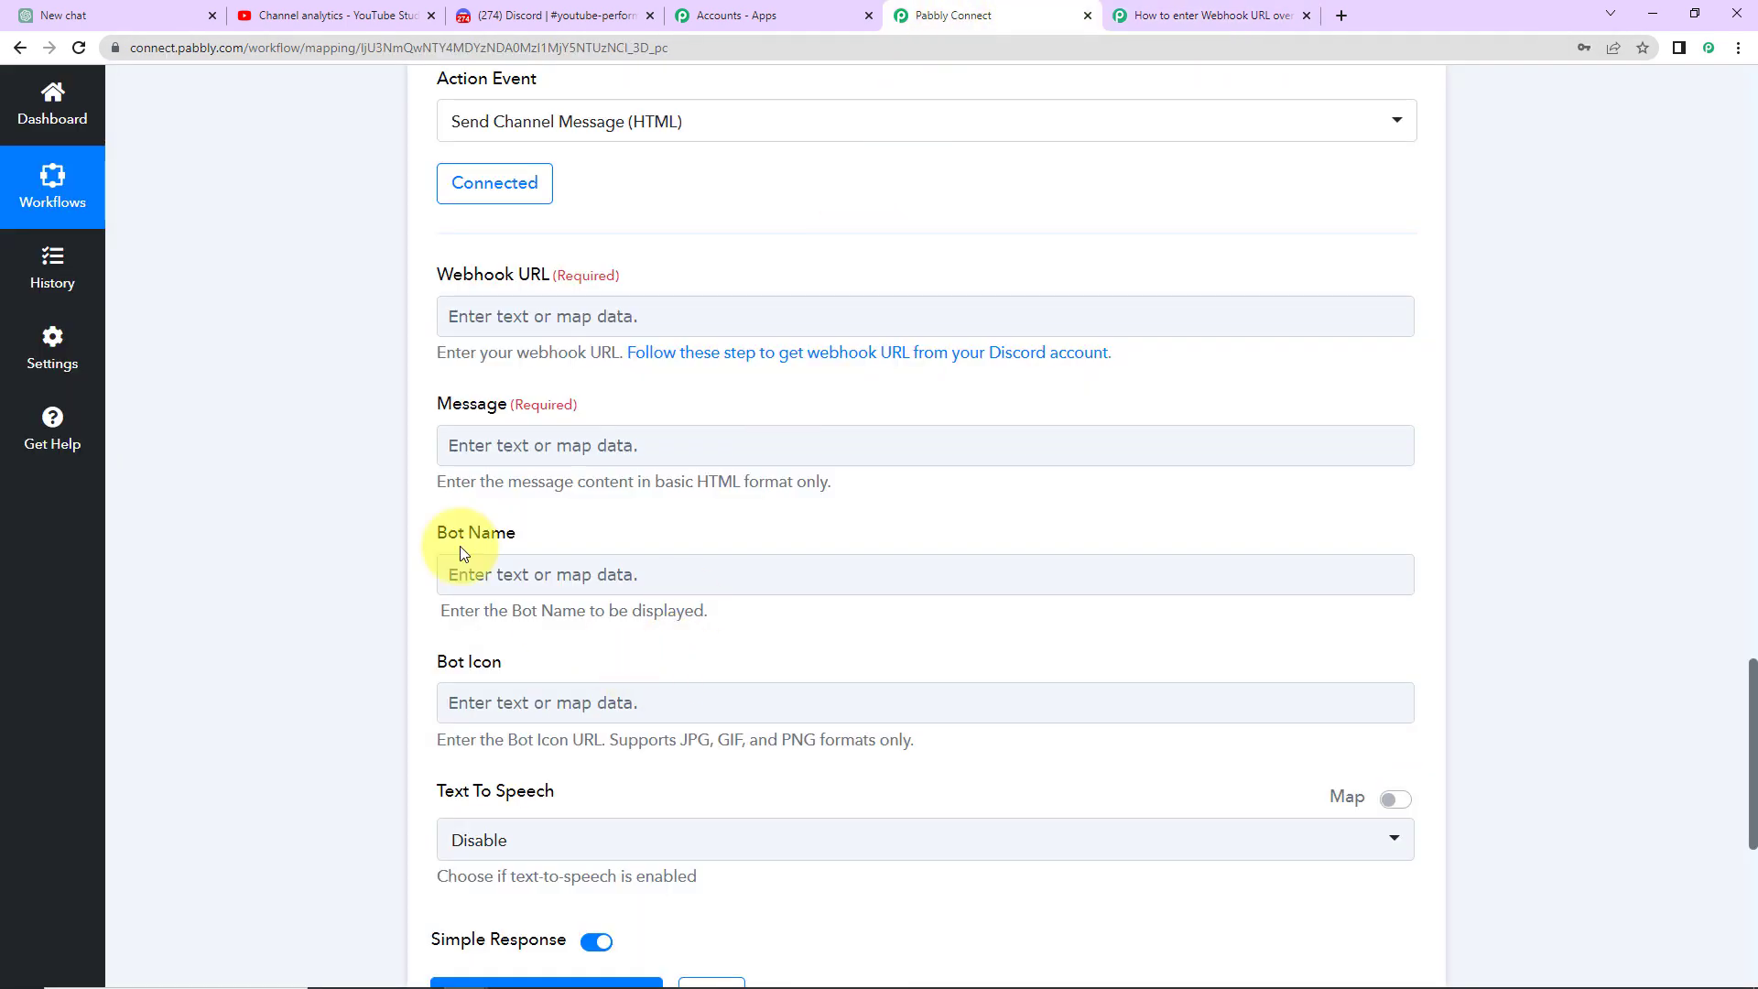
Switch to Discord, open the Pabbly Team server's integration settings and look through its list of webhooks
click(529, 13)
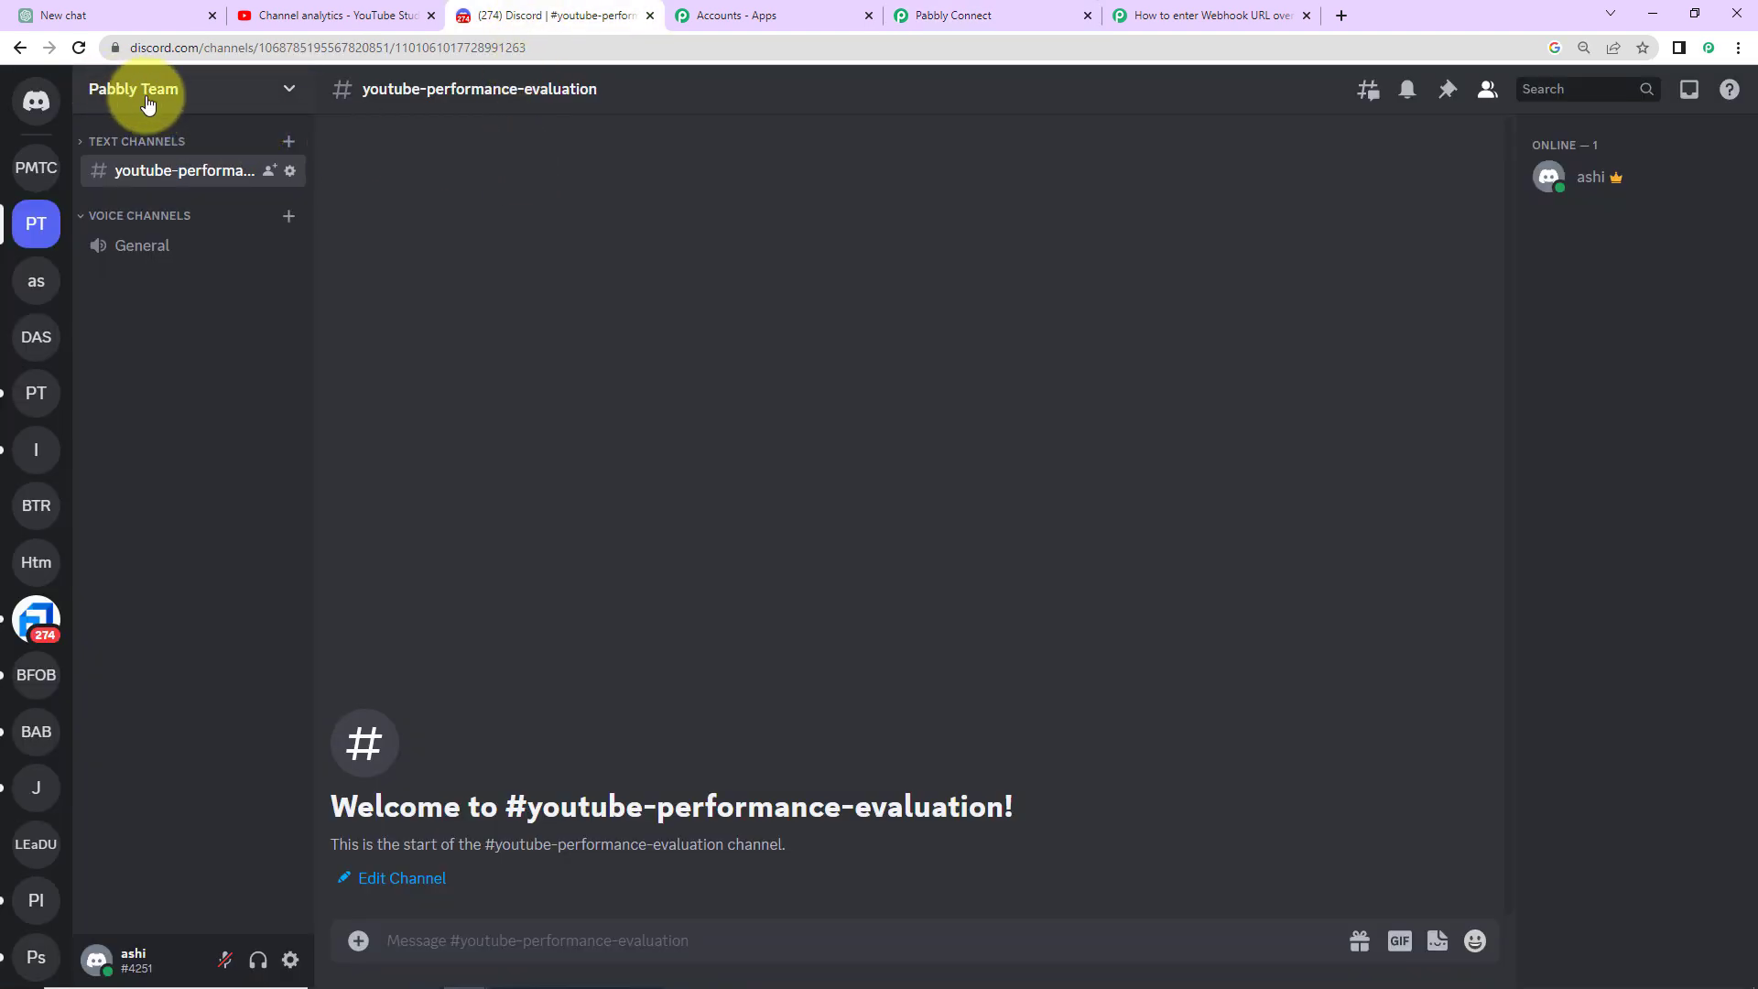
click(293, 91)
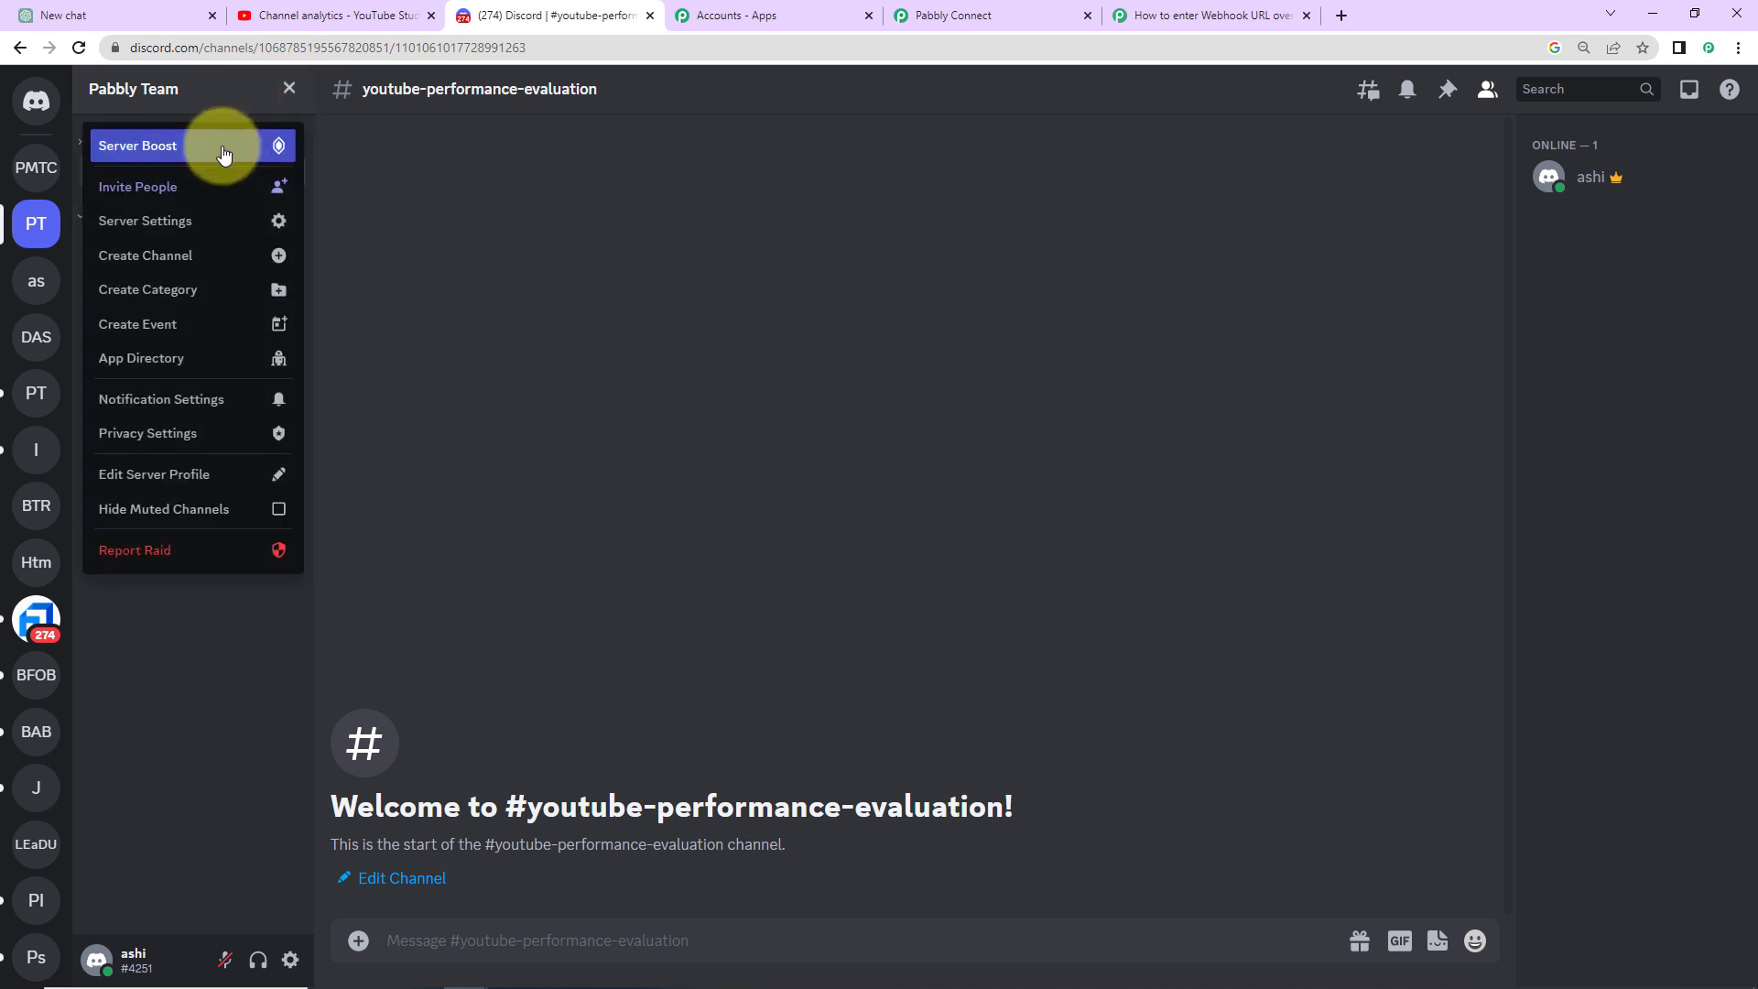
click(151, 224)
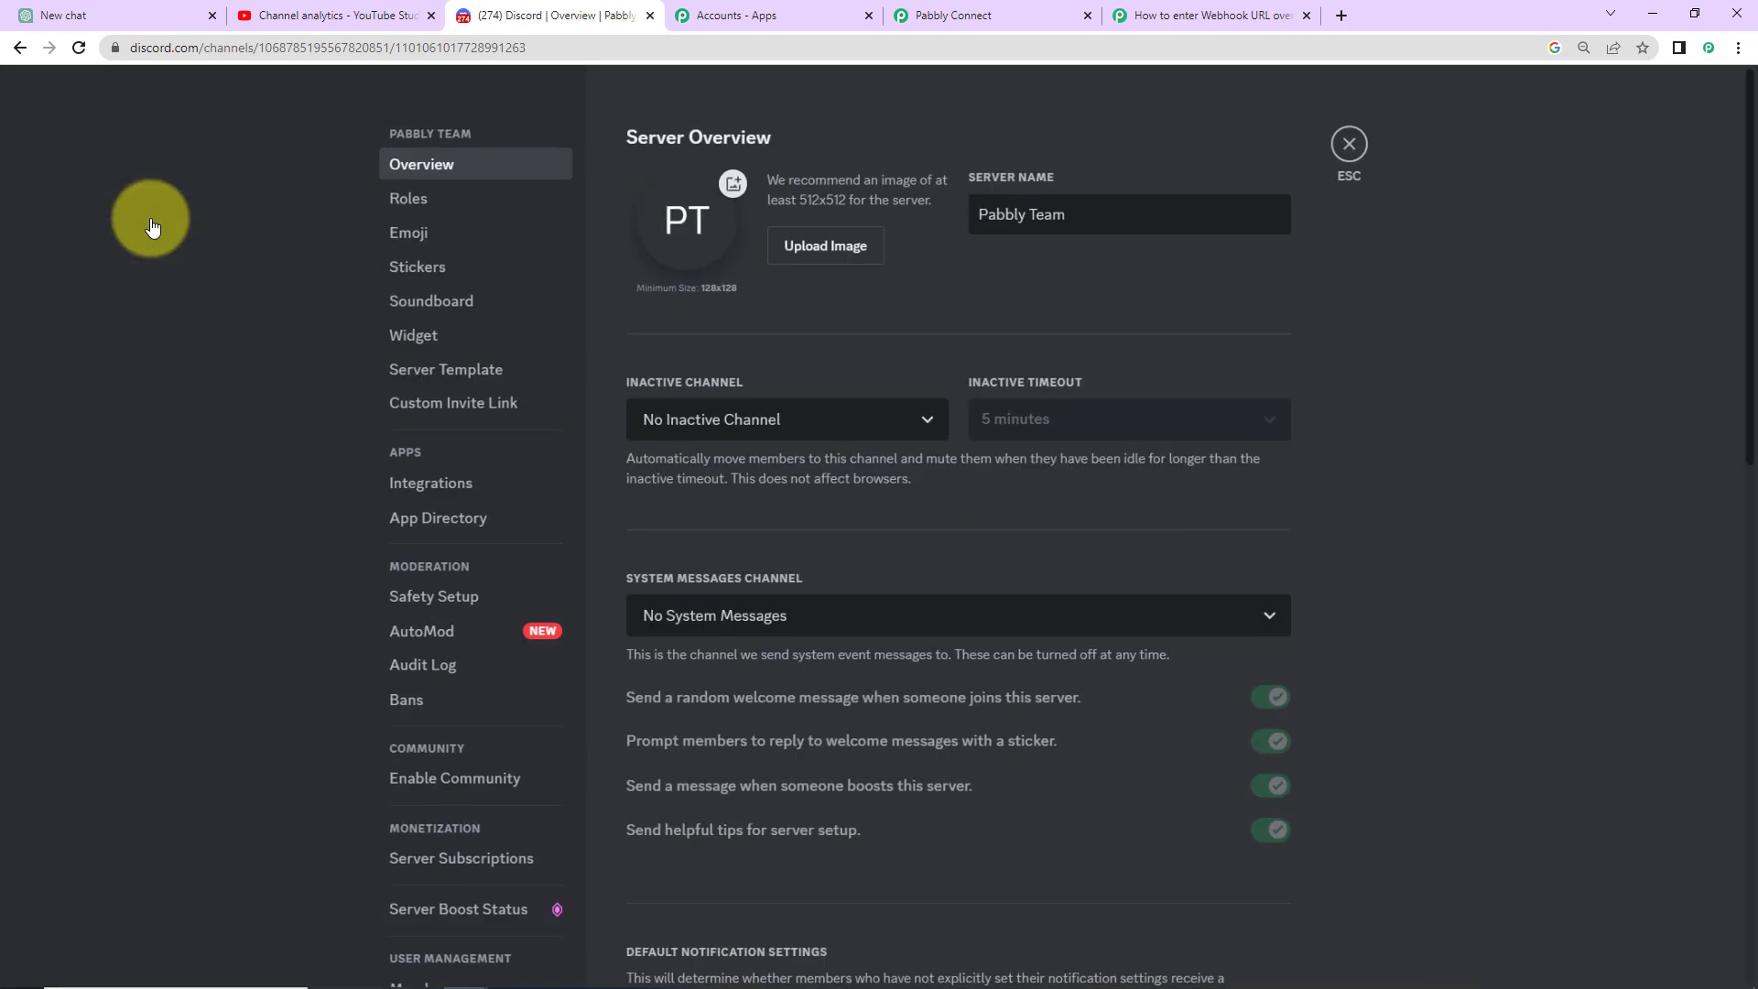
click(420, 489)
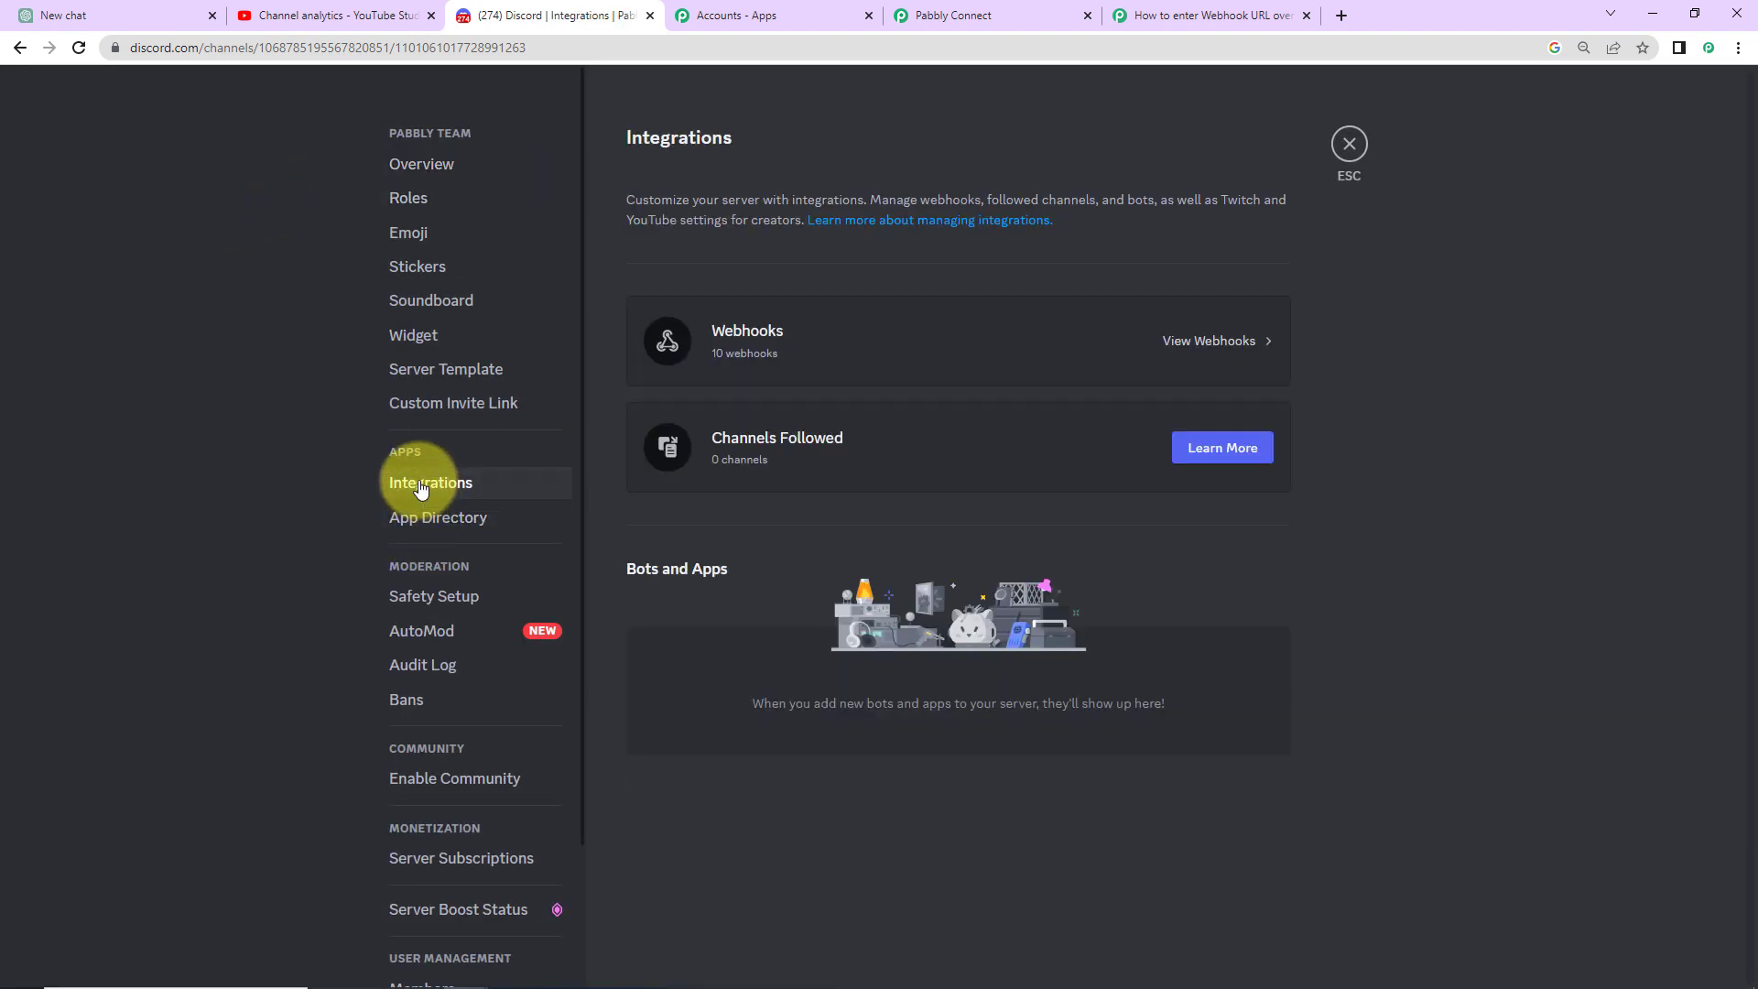
click(776, 345)
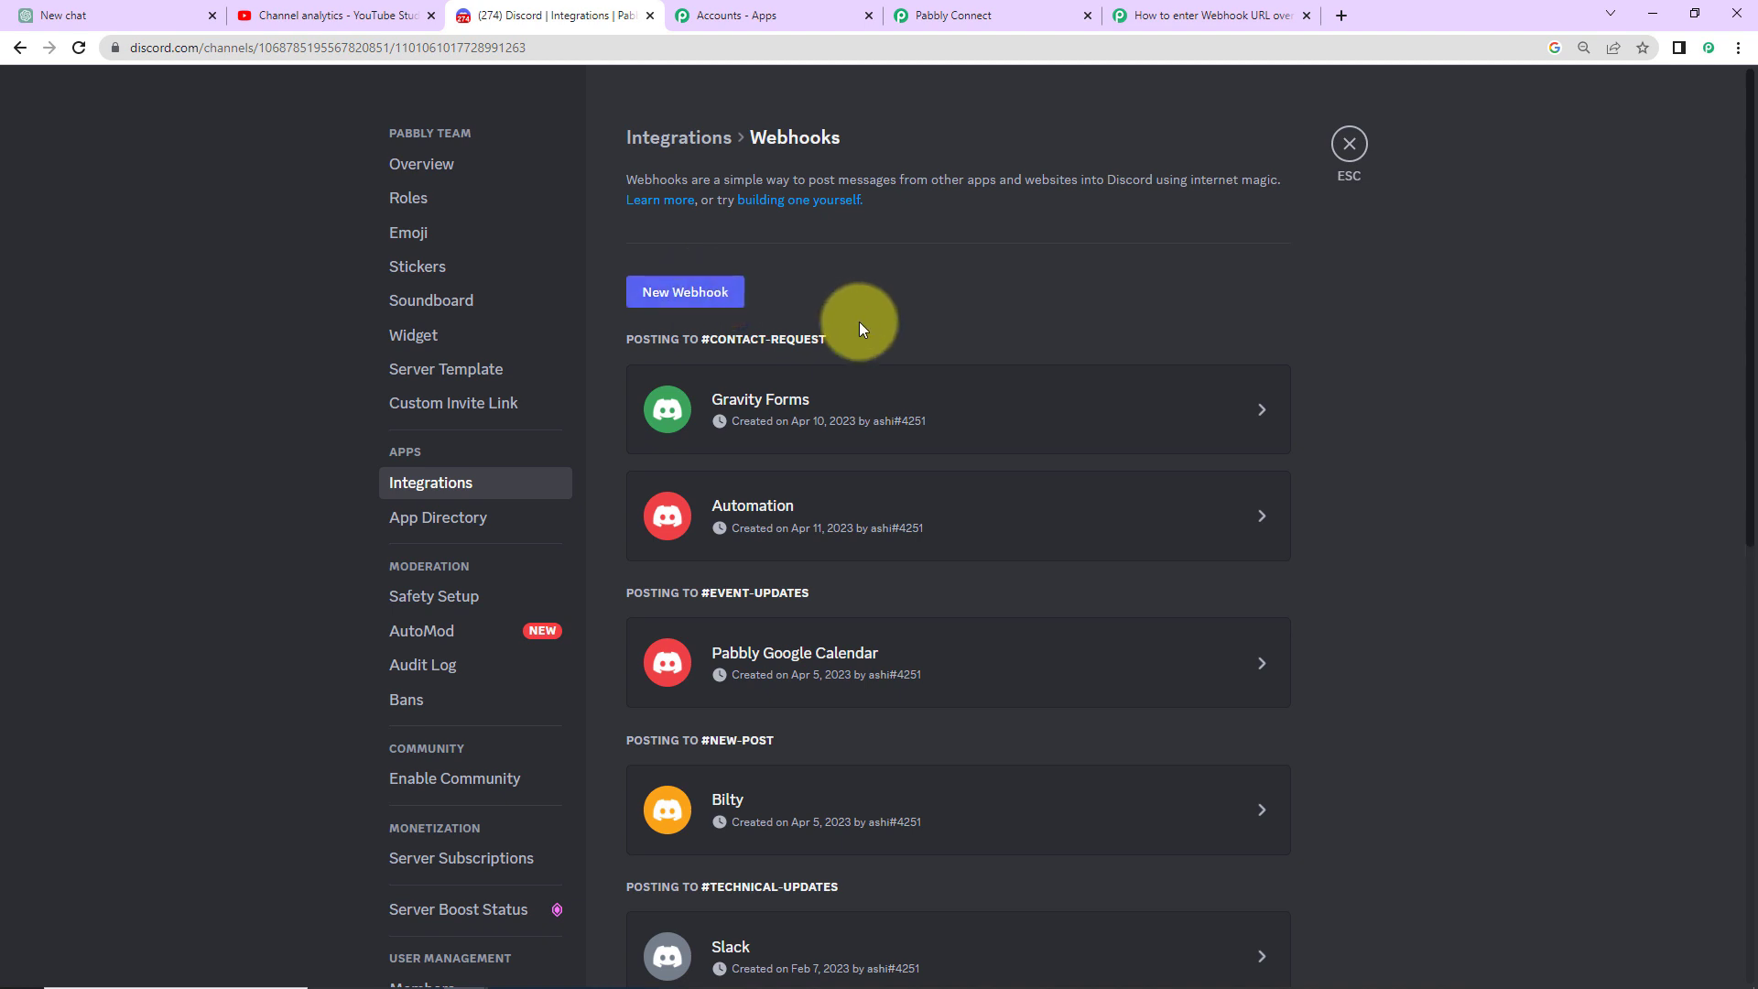
scroll(859, 321, down, 9)
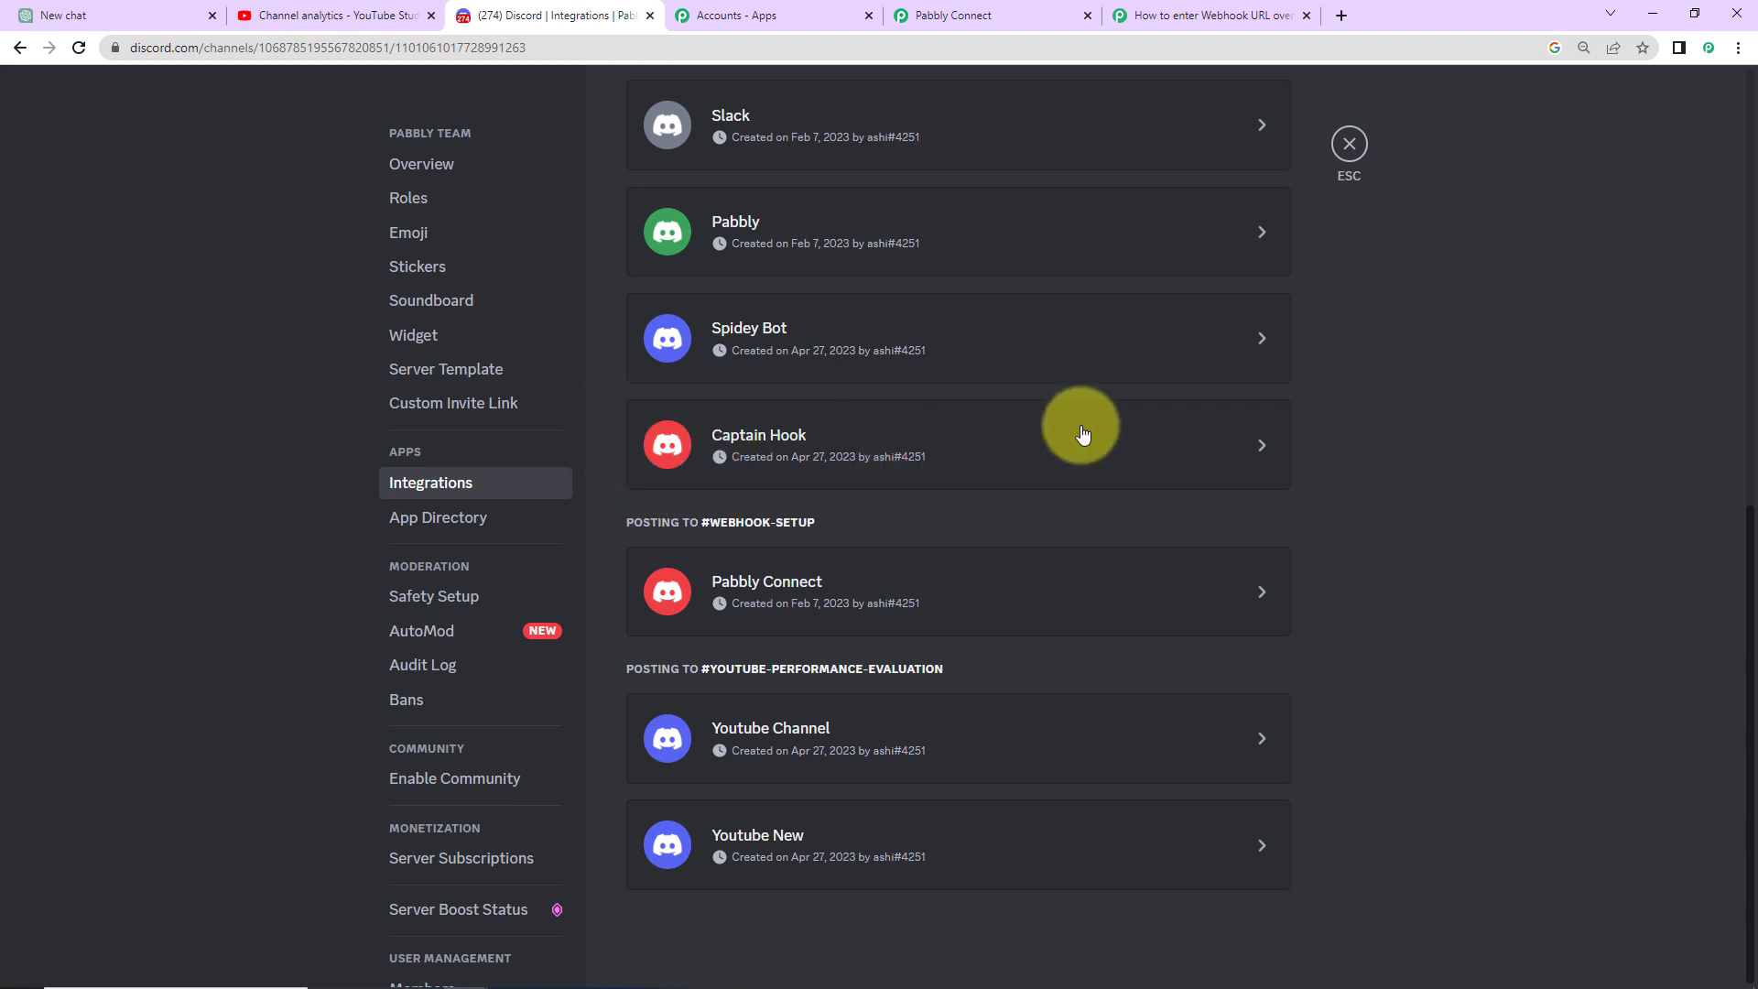
Rename the Captain Hook webhook as New Webhook001, assign it to the #youtube-performance-evaluation channel and save the changes
click(886, 438)
scroll(1371, 465, down, 2)
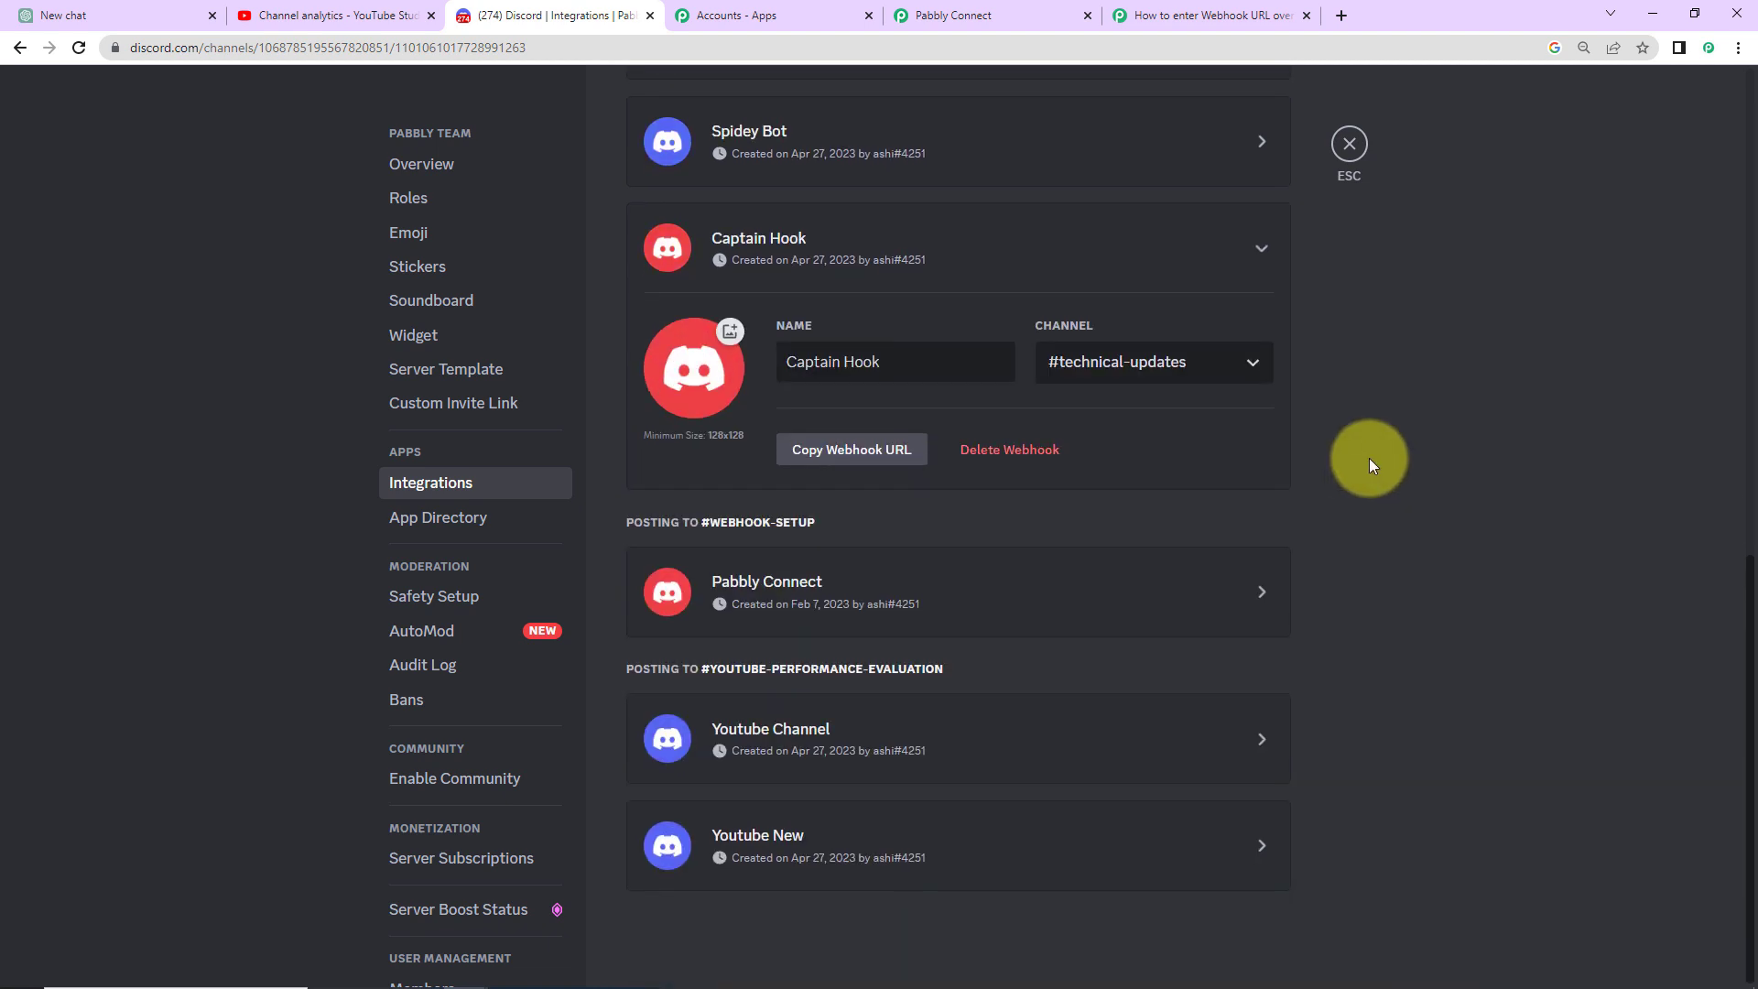
drag(932, 377, 46, 426)
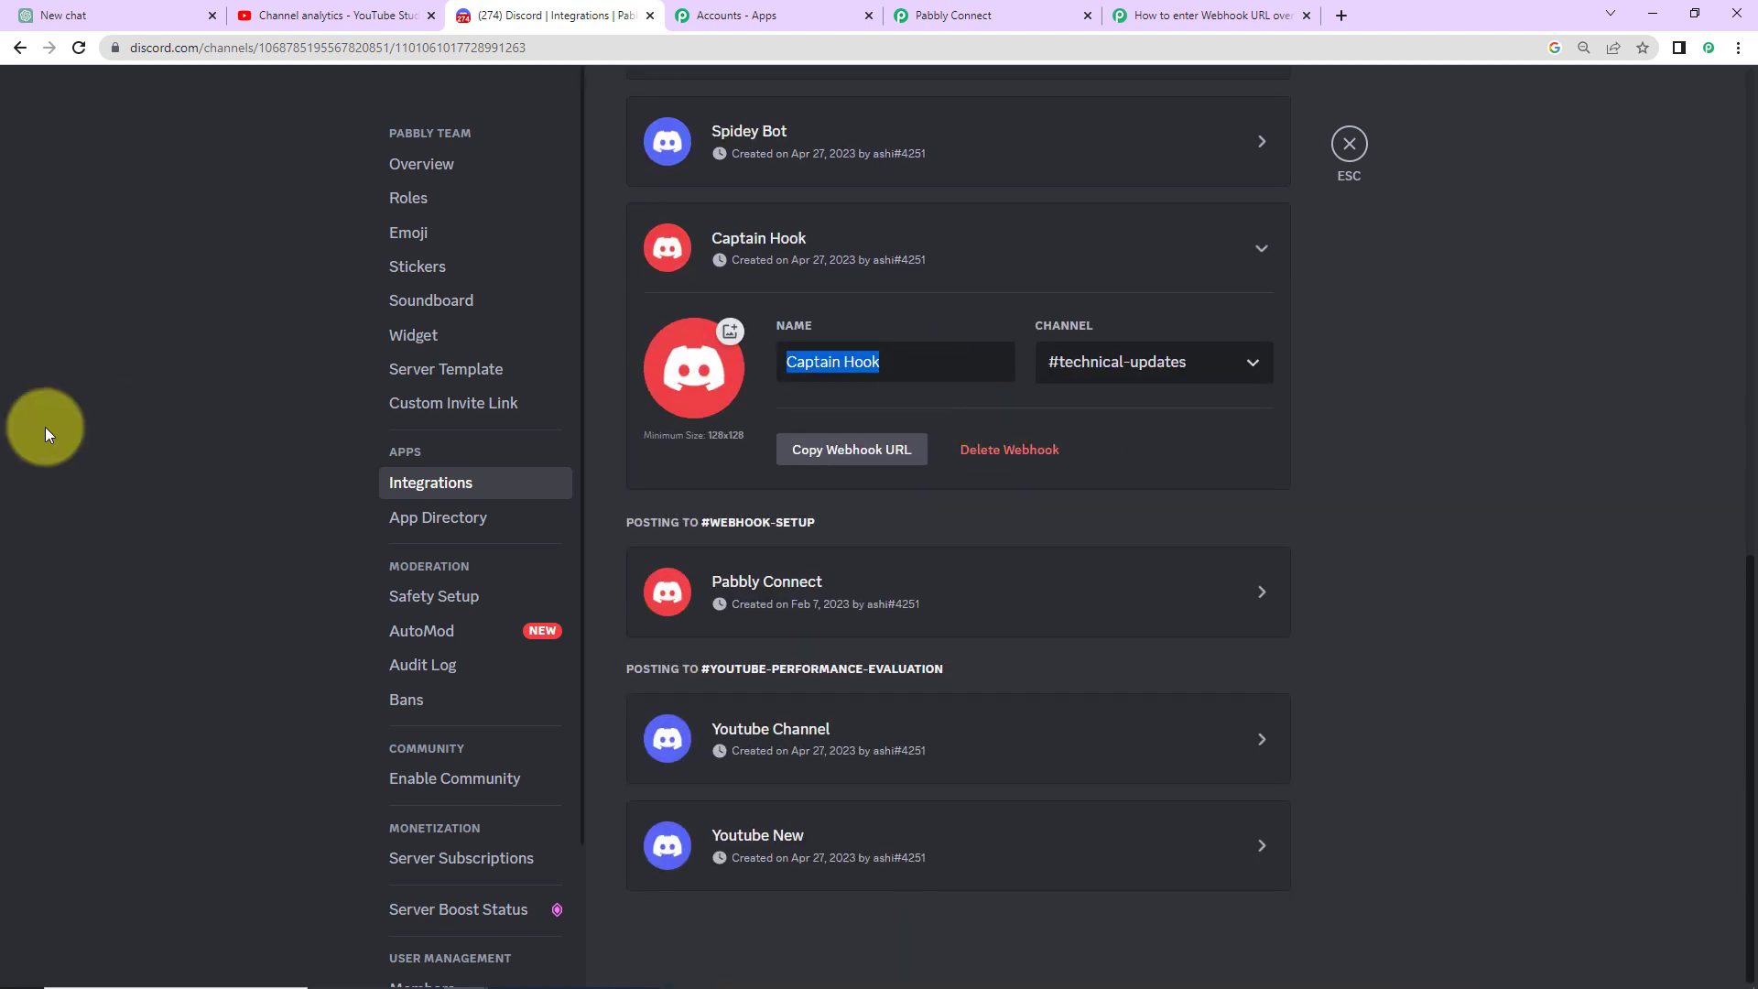
text(New Webhook001)
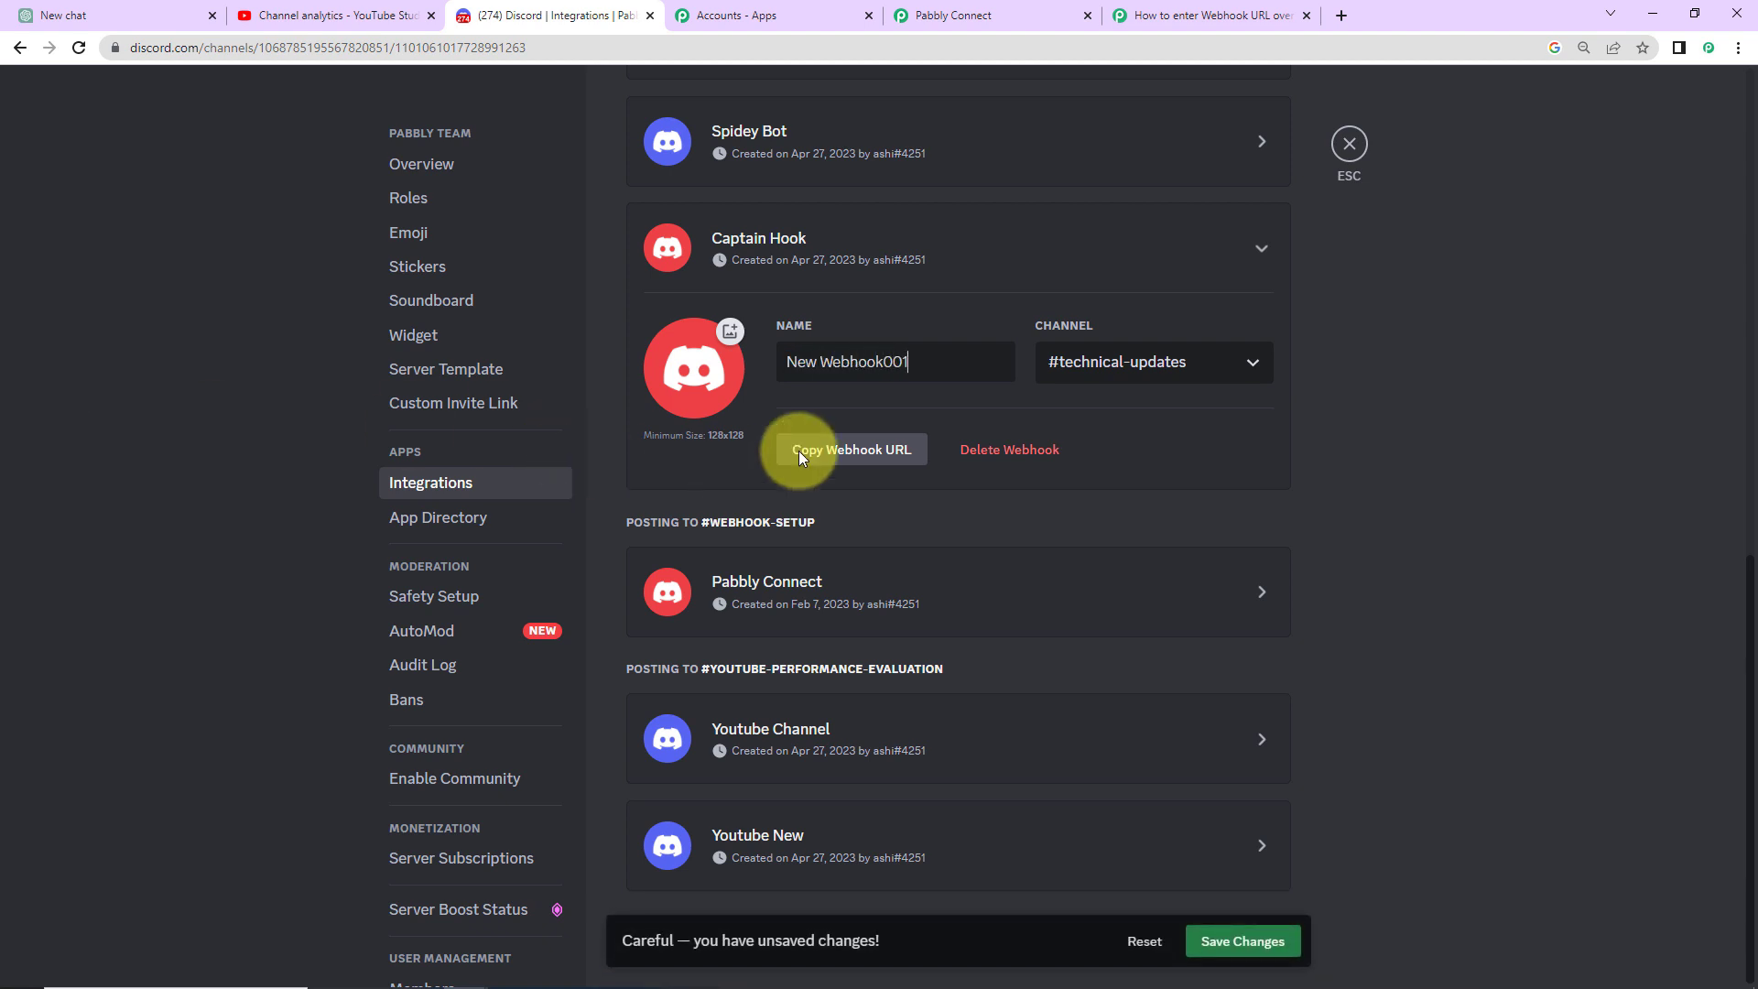
click(1228, 355)
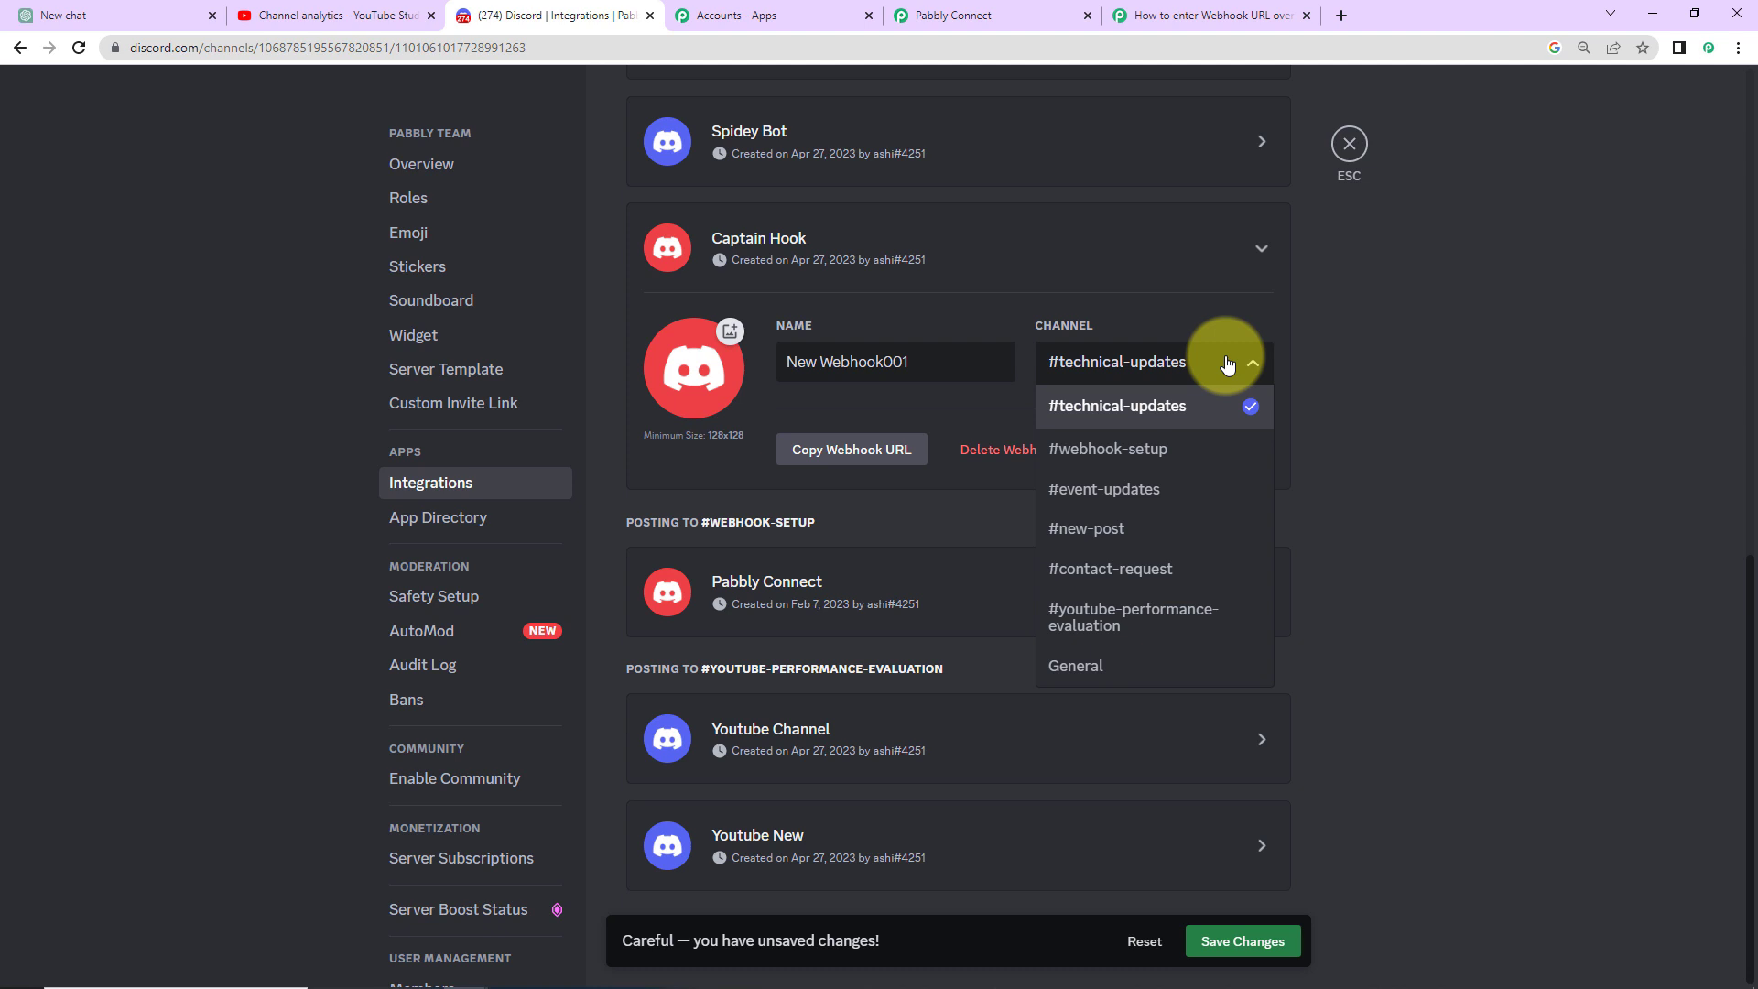
click(1101, 619)
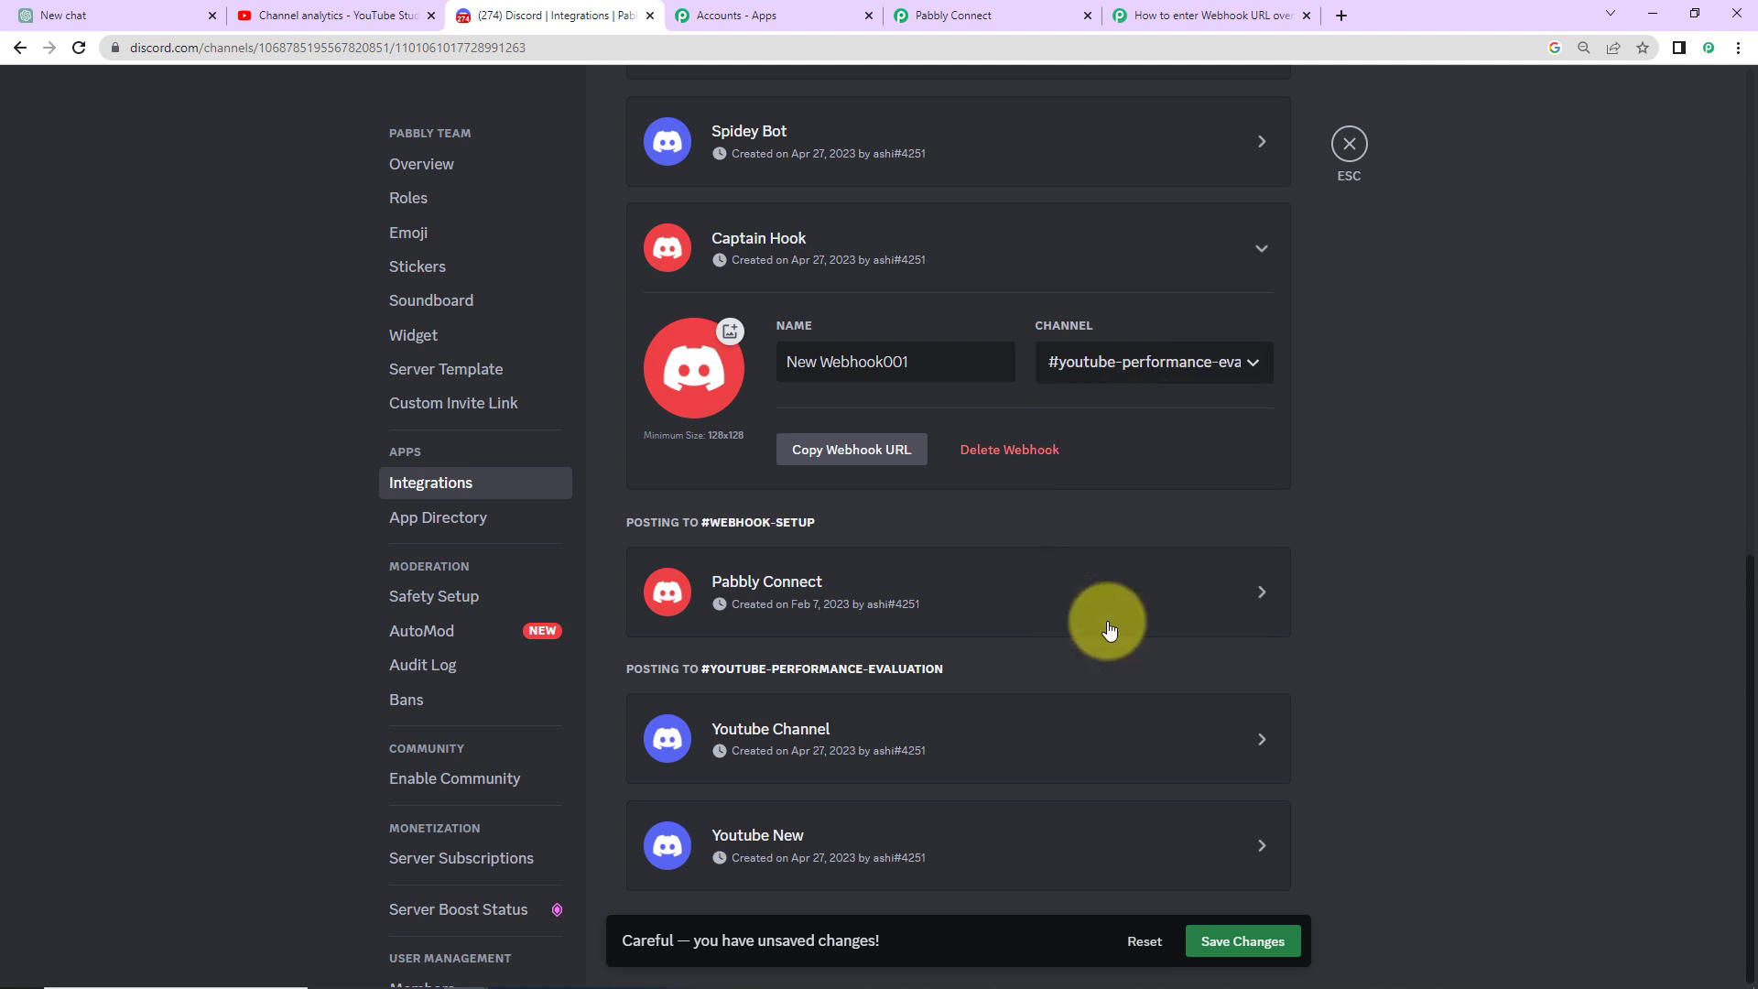
click(1242, 942)
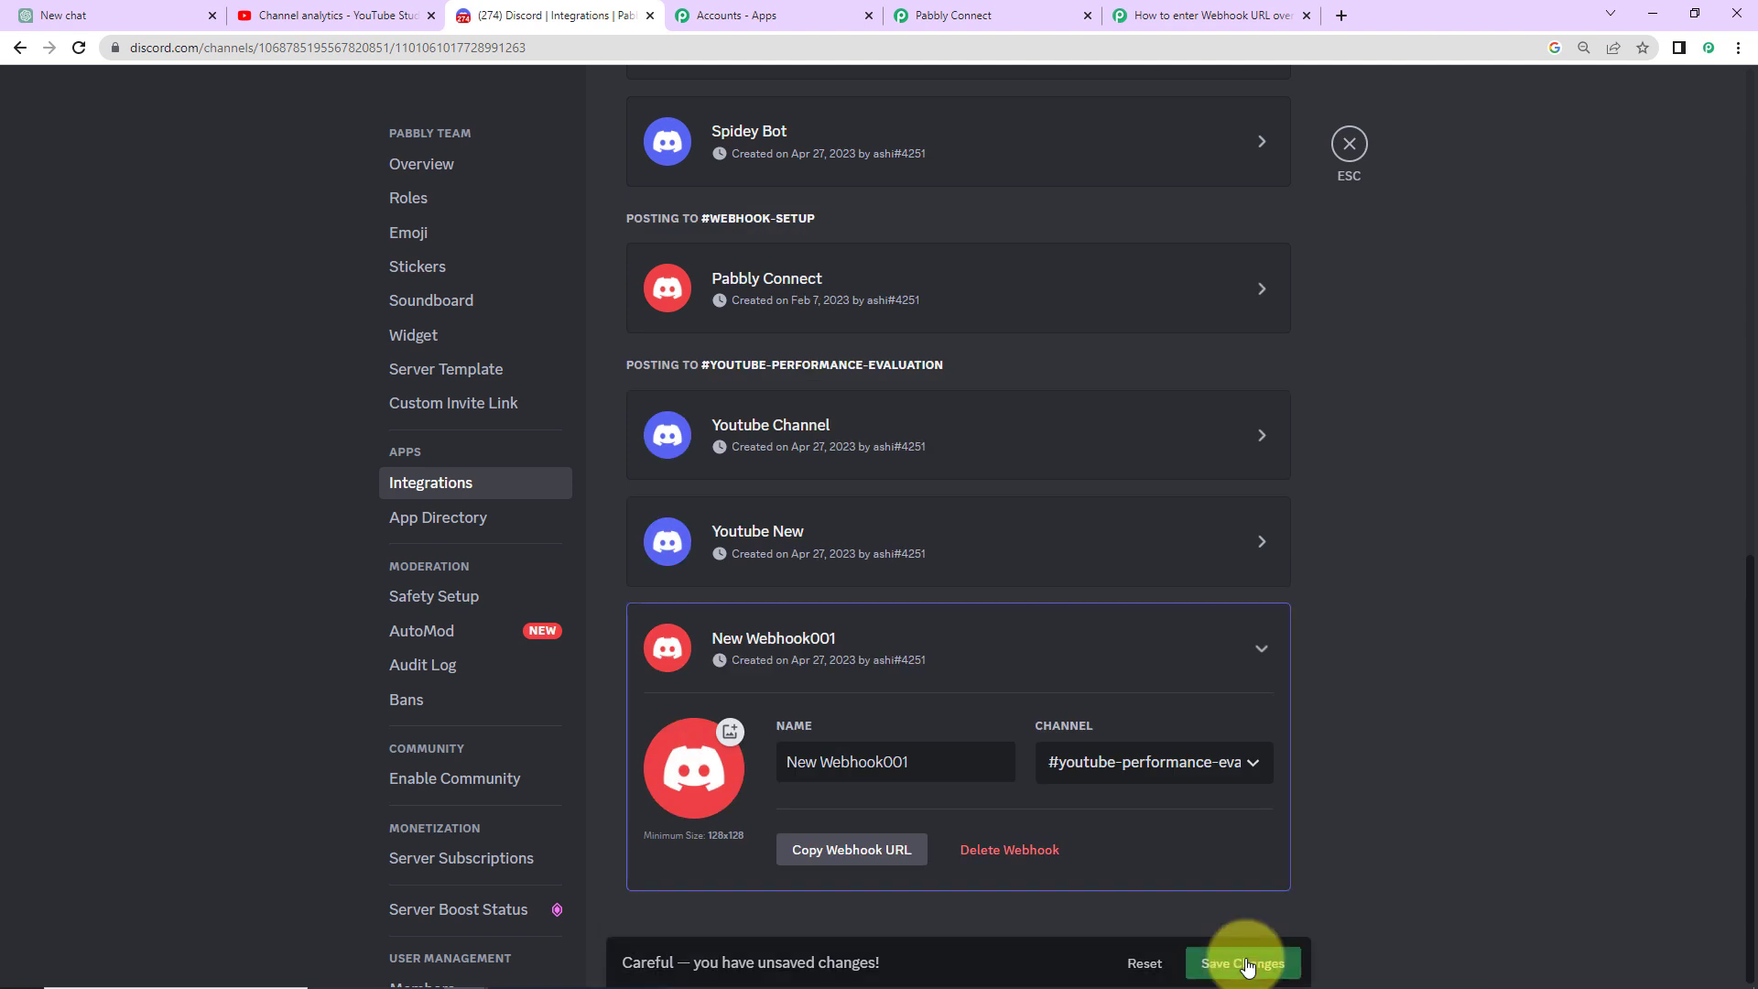
Copy the URL of New Webhook001 and, back in Pabbly Connect, paste it as the Discord step's webhook URL
click(815, 856)
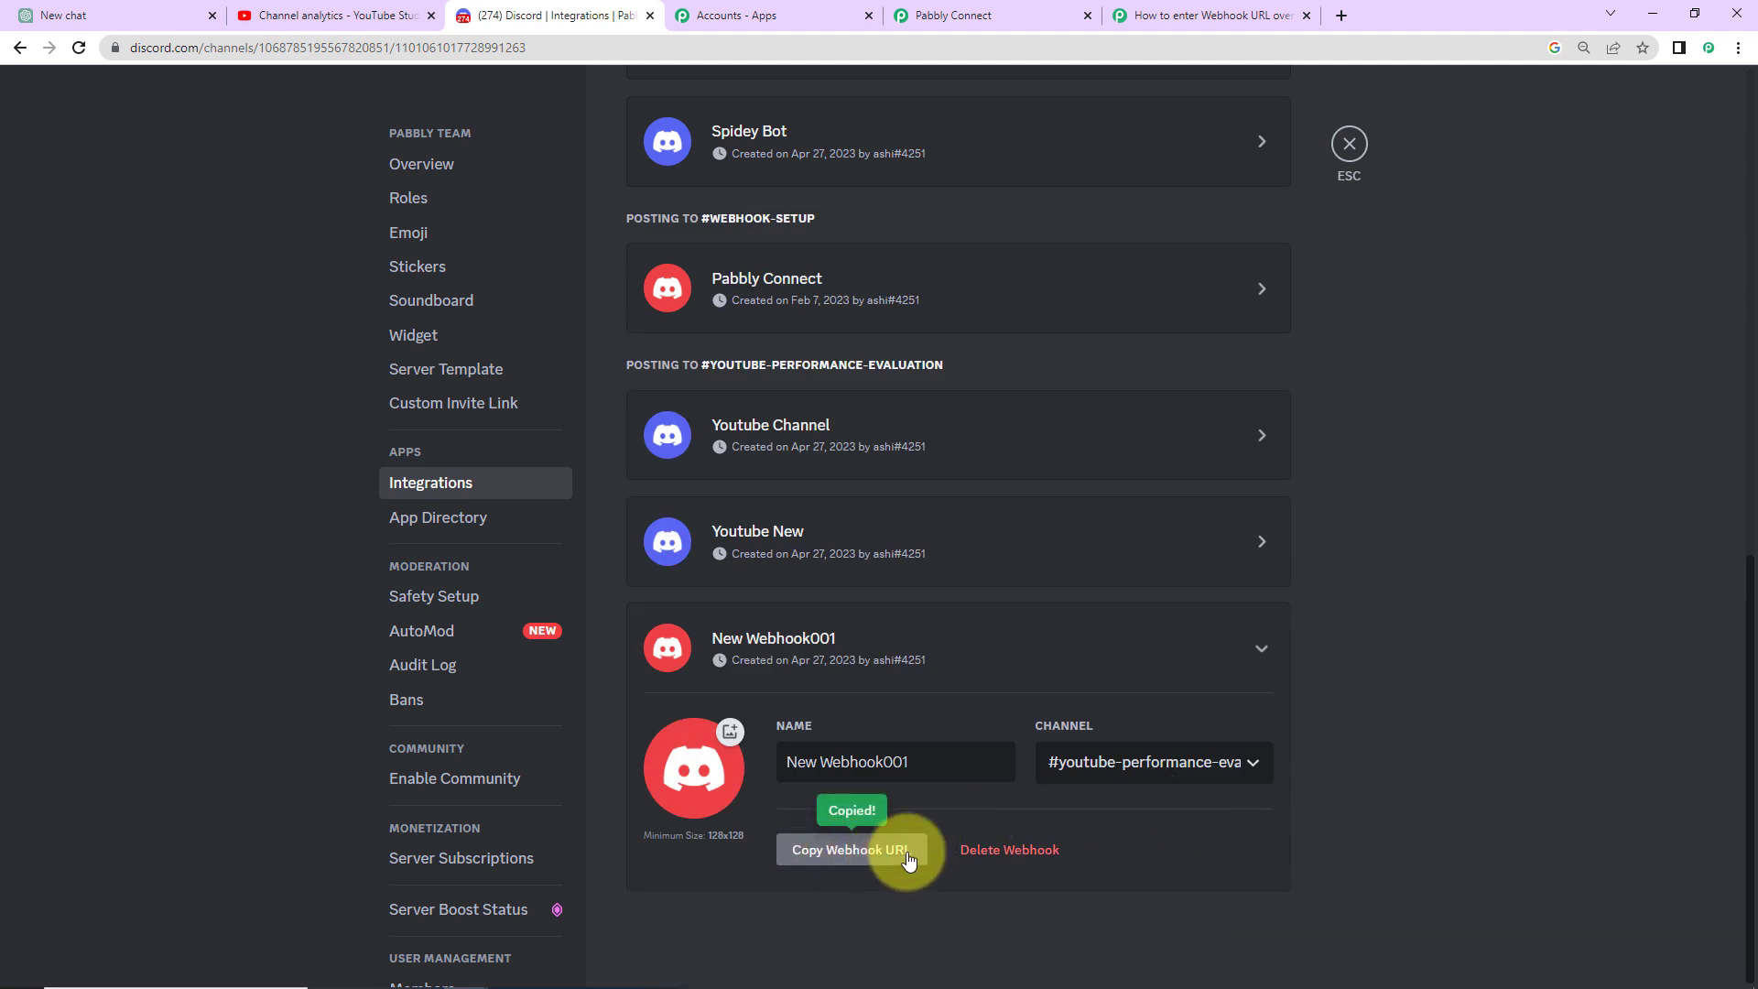
click(952, 15)
click(511, 317)
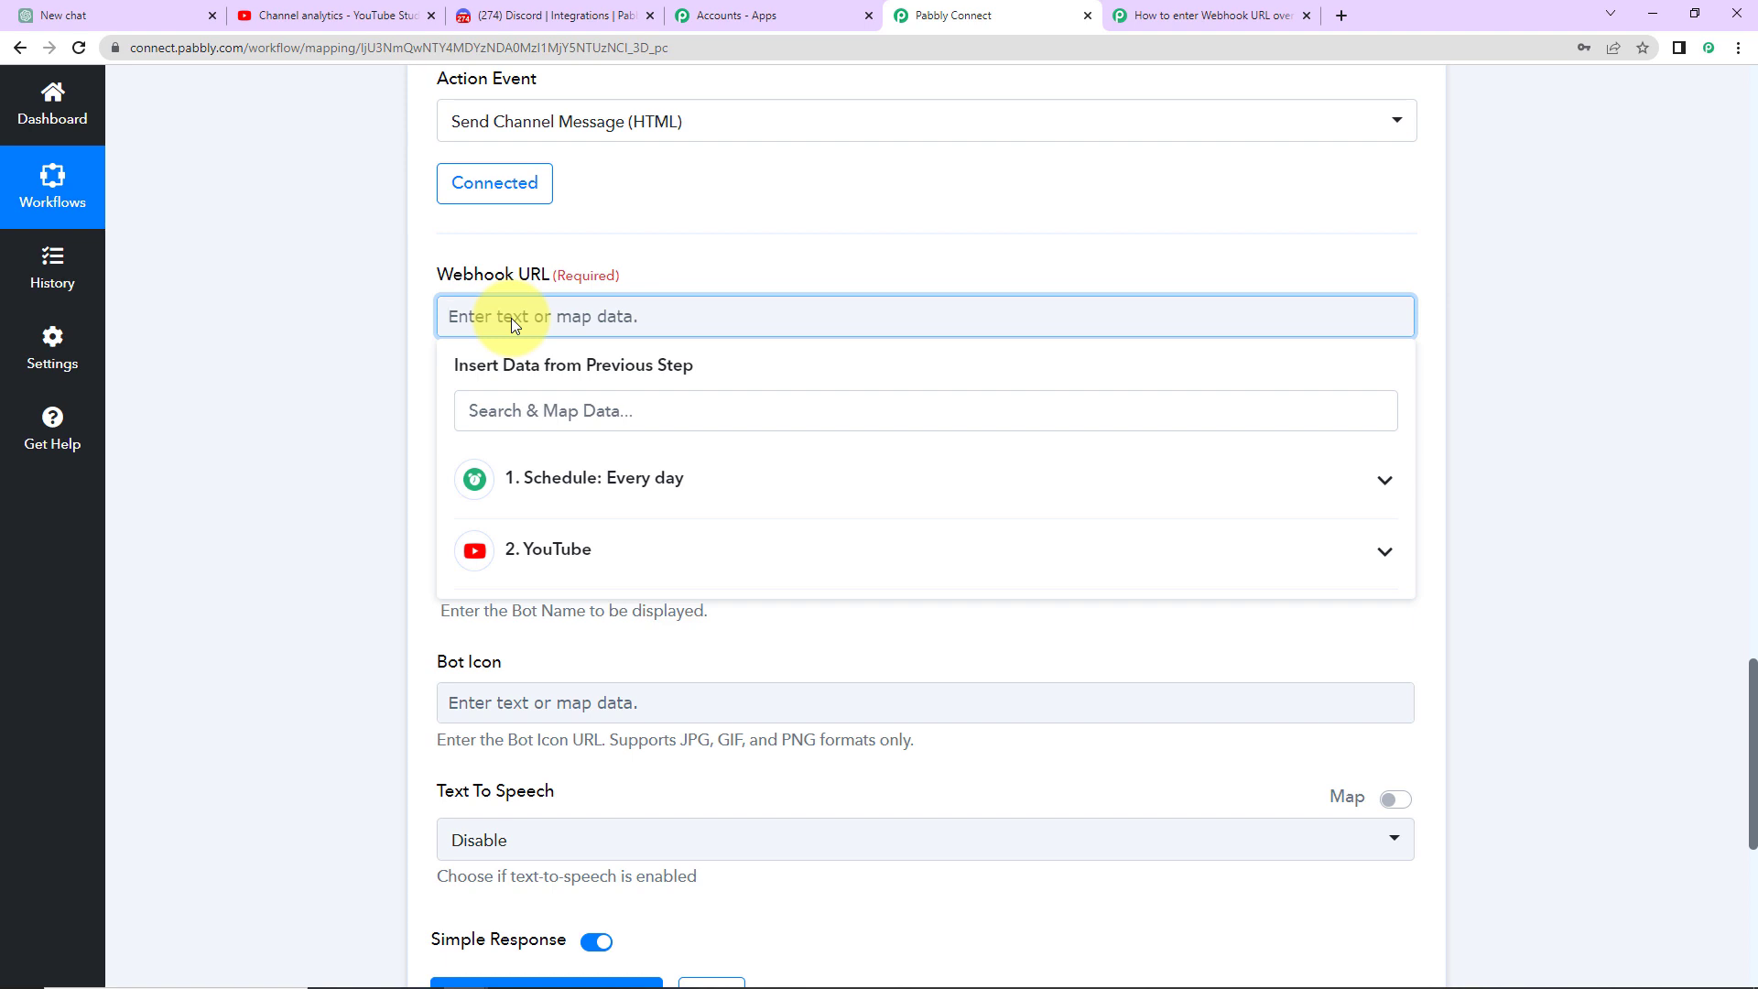
key(ctrl+v)
click(235, 321)
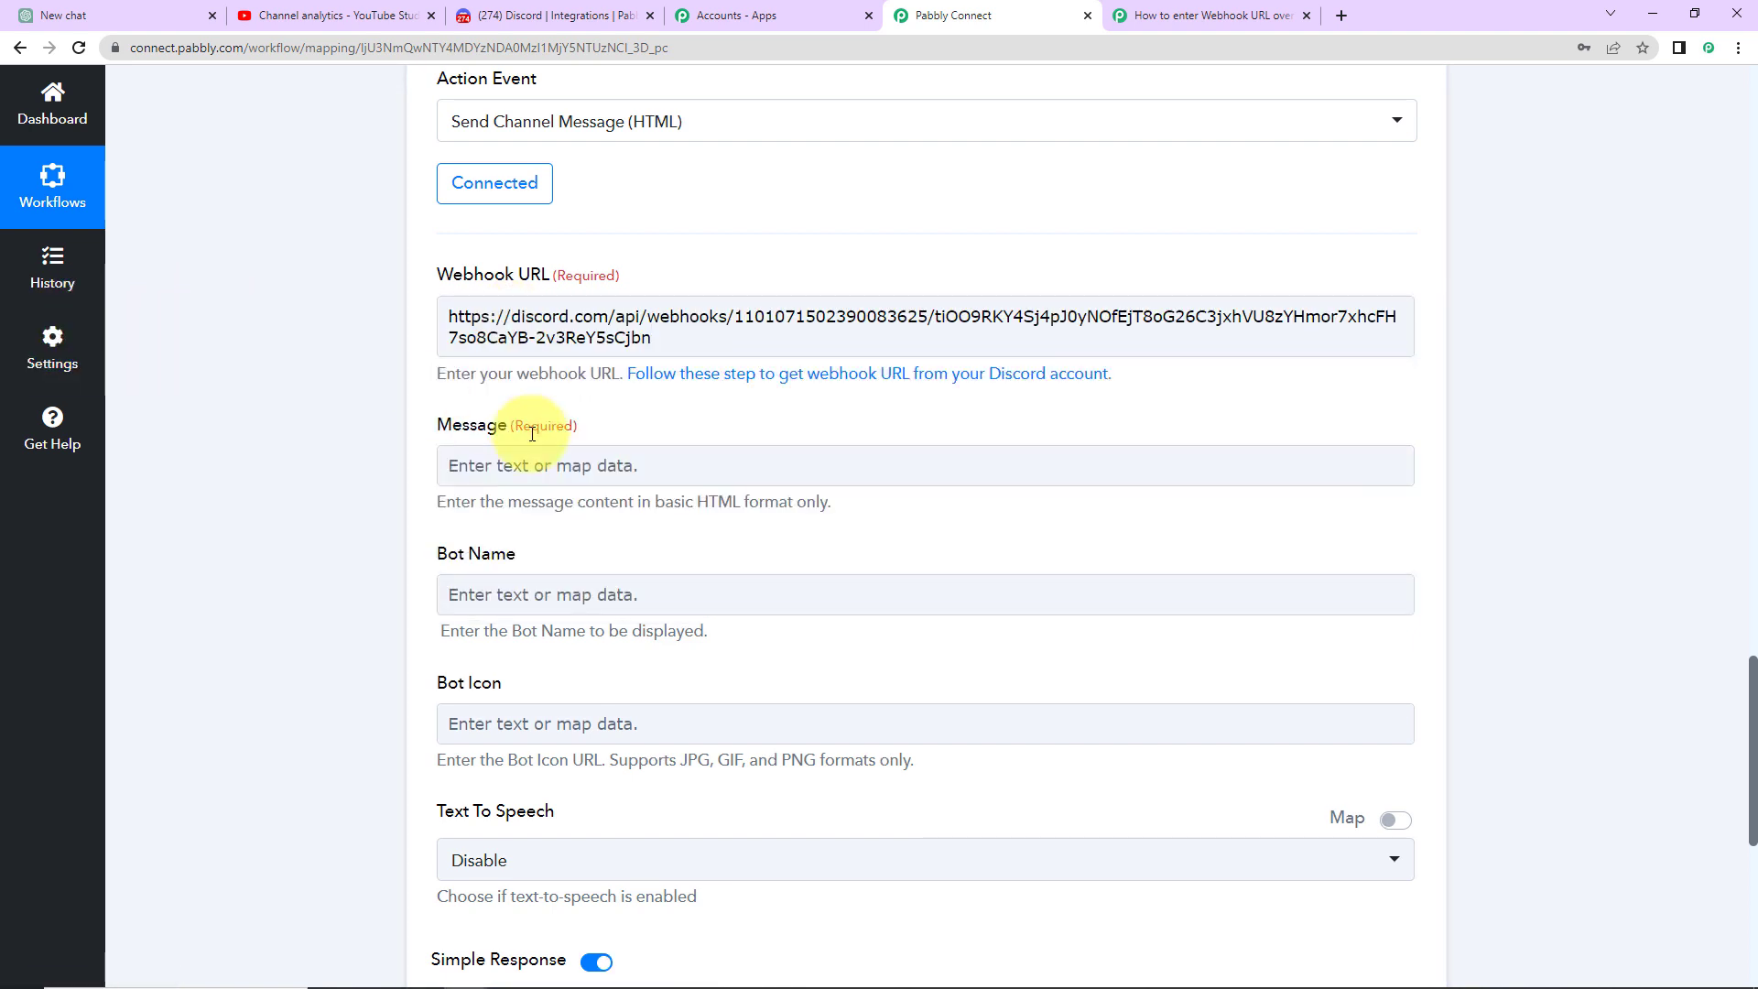
Begin the Discord message with "Team," and the line "Youtube Channel Performance Evaluation for yesterday is as under."
click(524, 467)
text(Tea)
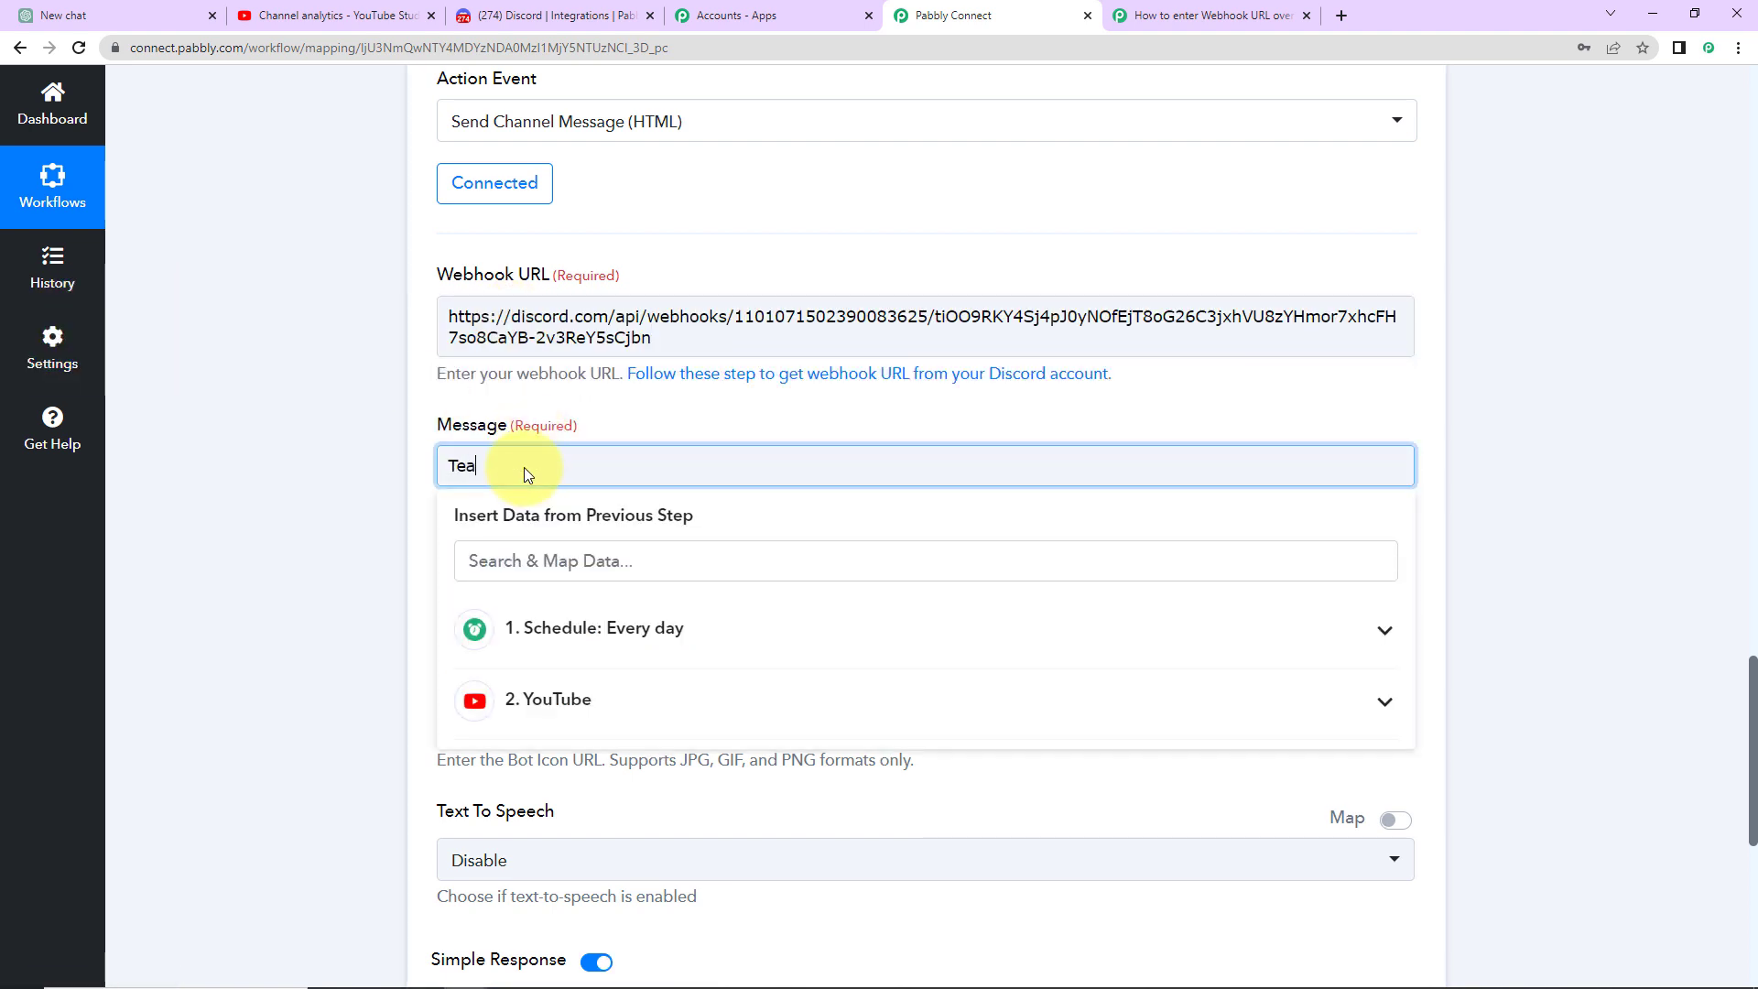
text(m,)
key(ctrl+v)
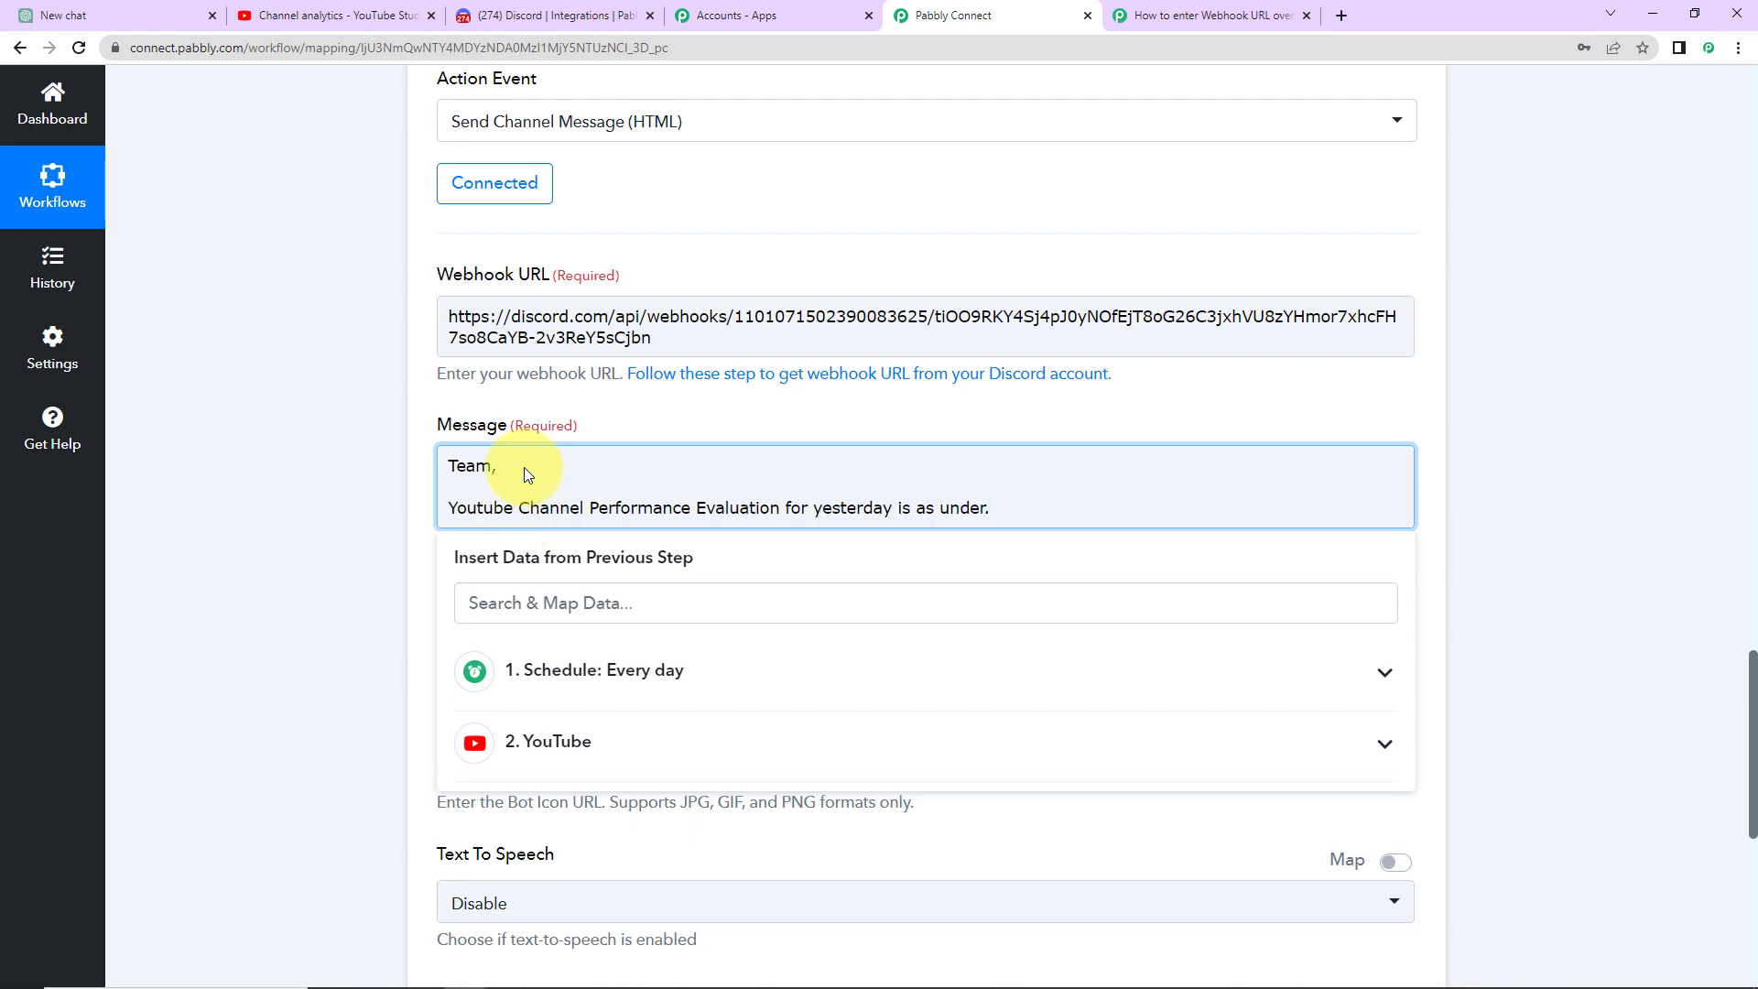
key(Return)
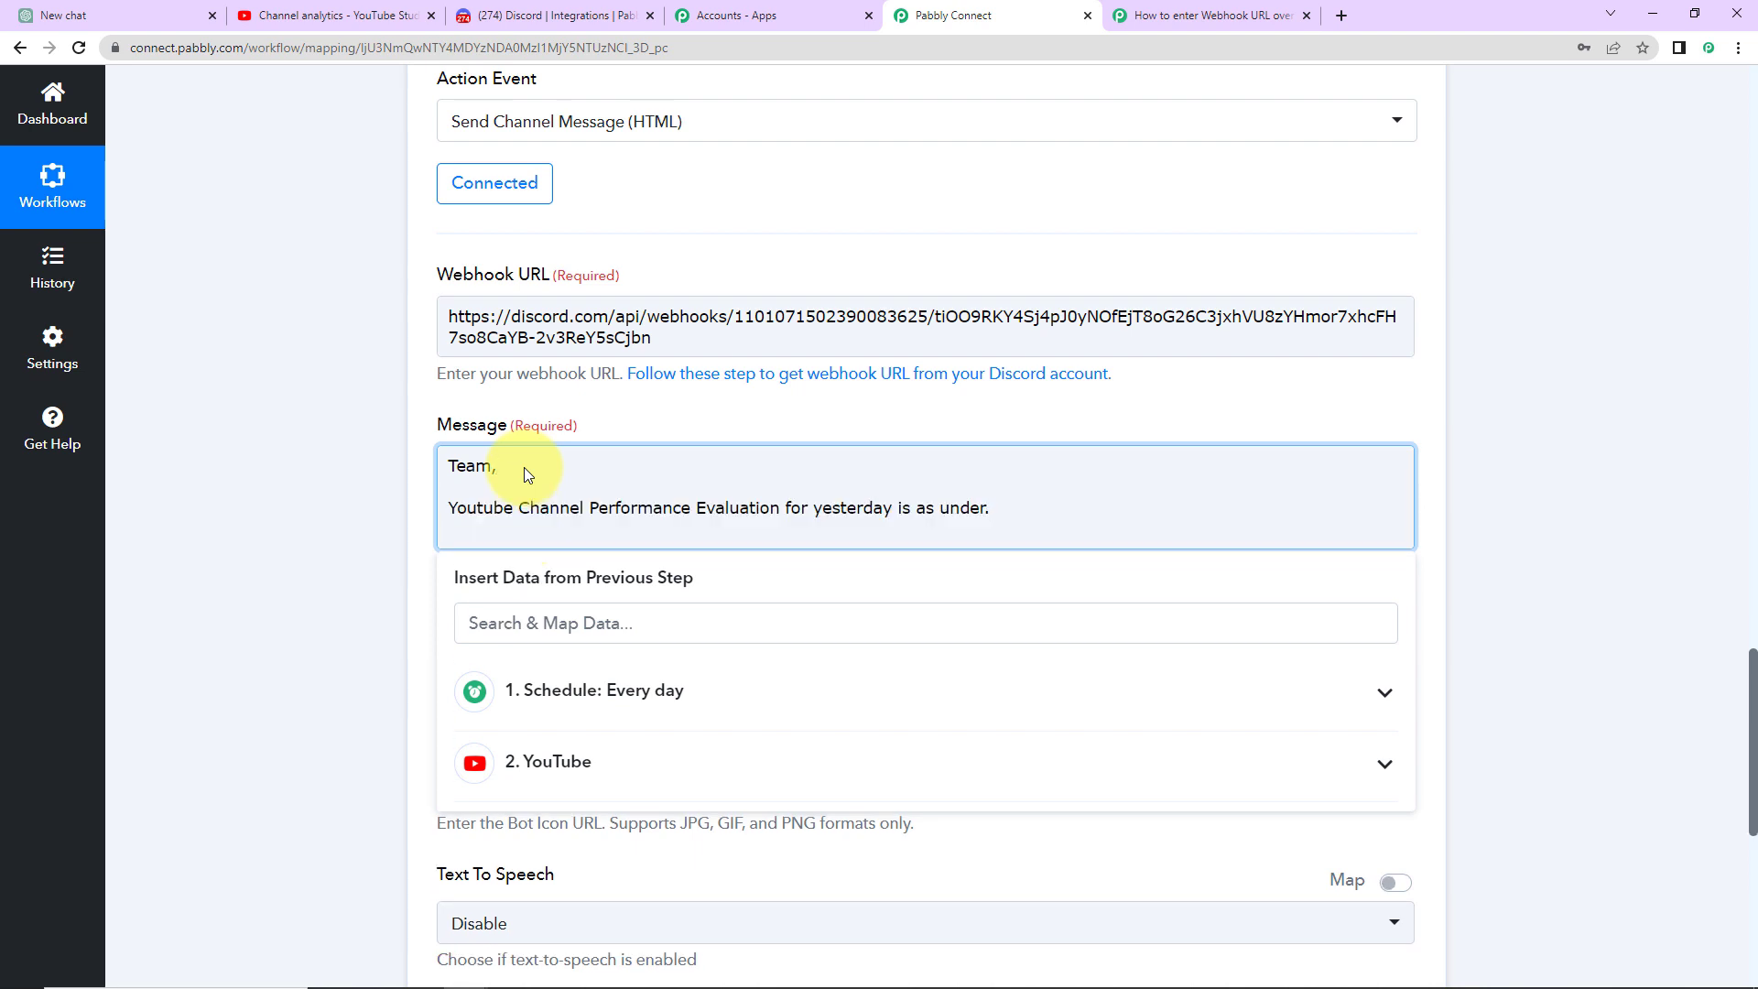
Add a "View Count:" line to the message and map the YouTube step's Items 0 Statistics ViewCount to it
text(View Count:)
click(583, 779)
scroll(1678, 745, down, 3)
scroll(1149, 710, down, 10)
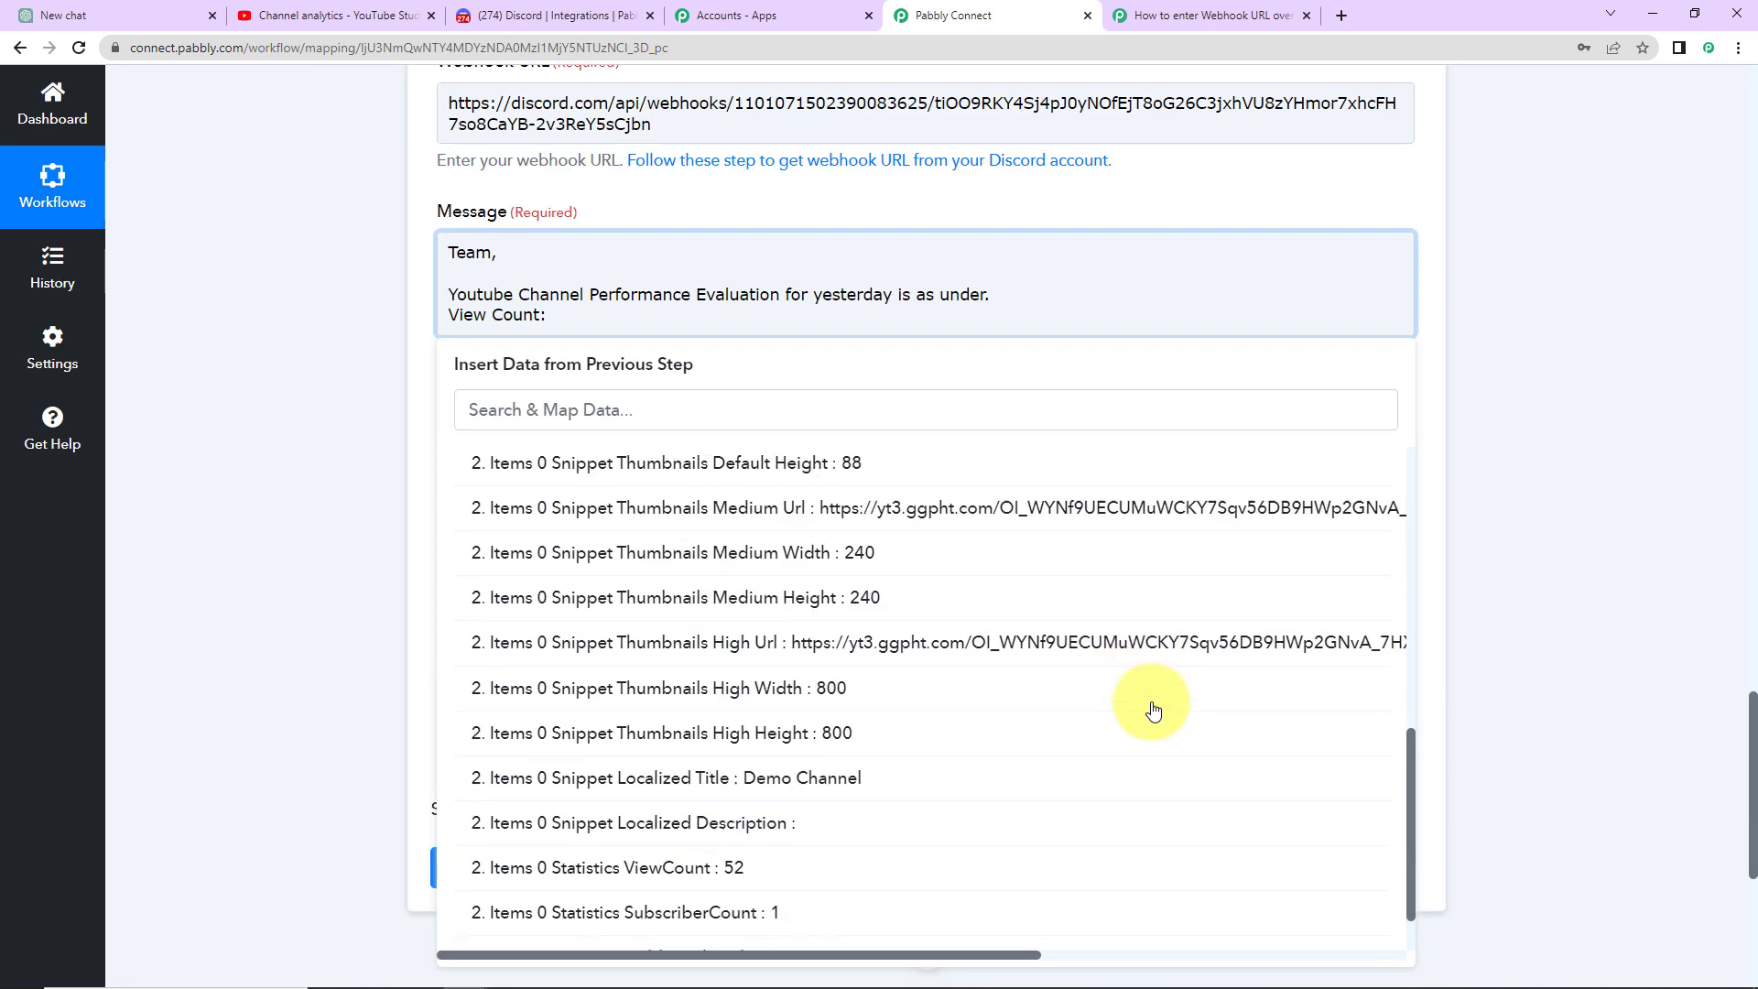
scroll(1152, 710, down, 1)
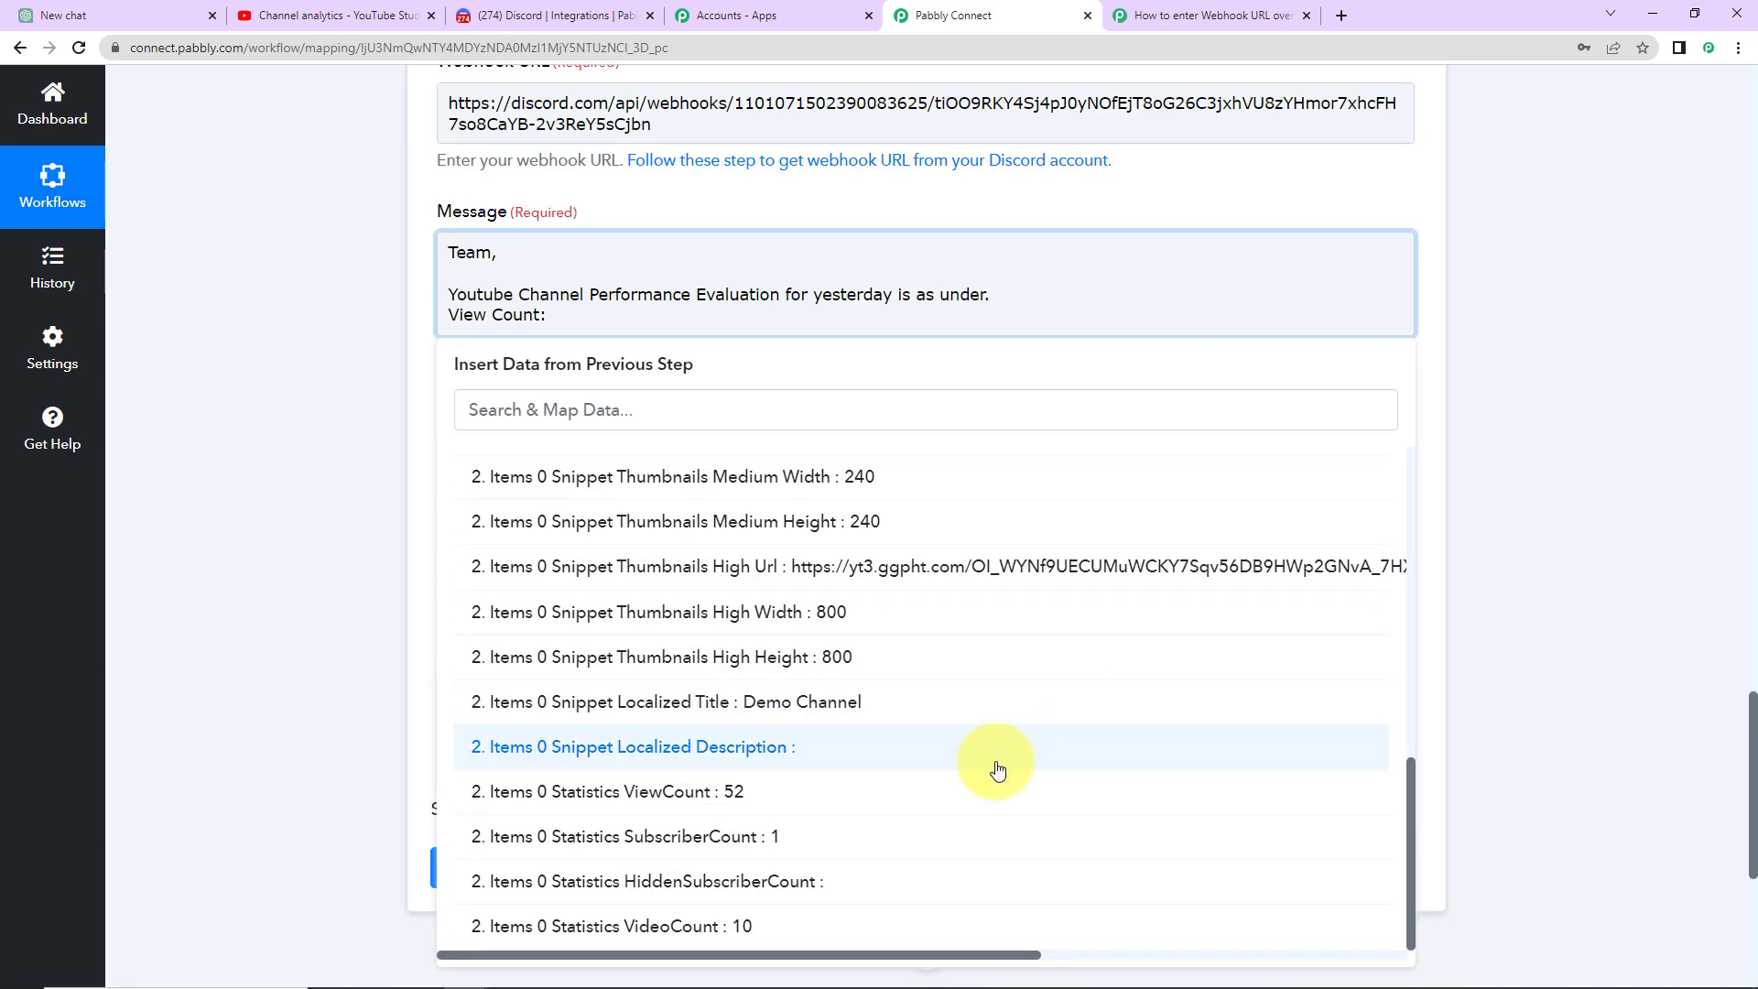
click(707, 793)
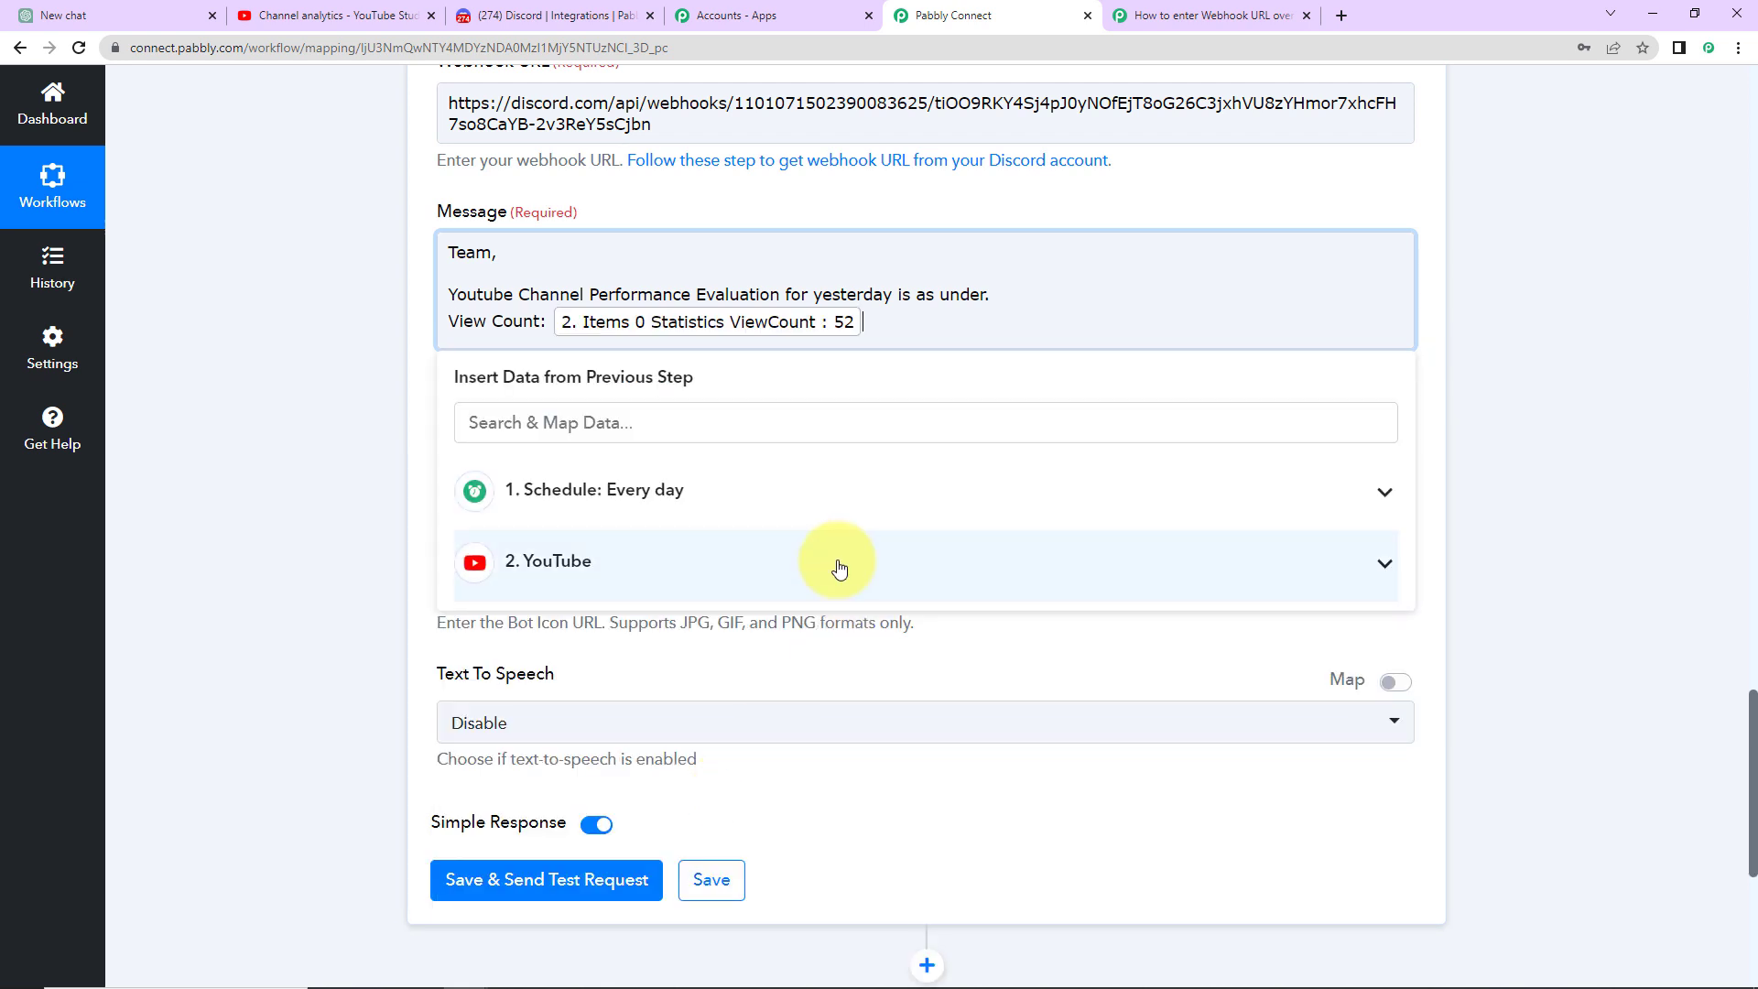
Add a "New Subscribers:" line mapped to the YouTube step's Items 0 Statistics SubscriberCount and end the message with "Thanks"
key(Return)
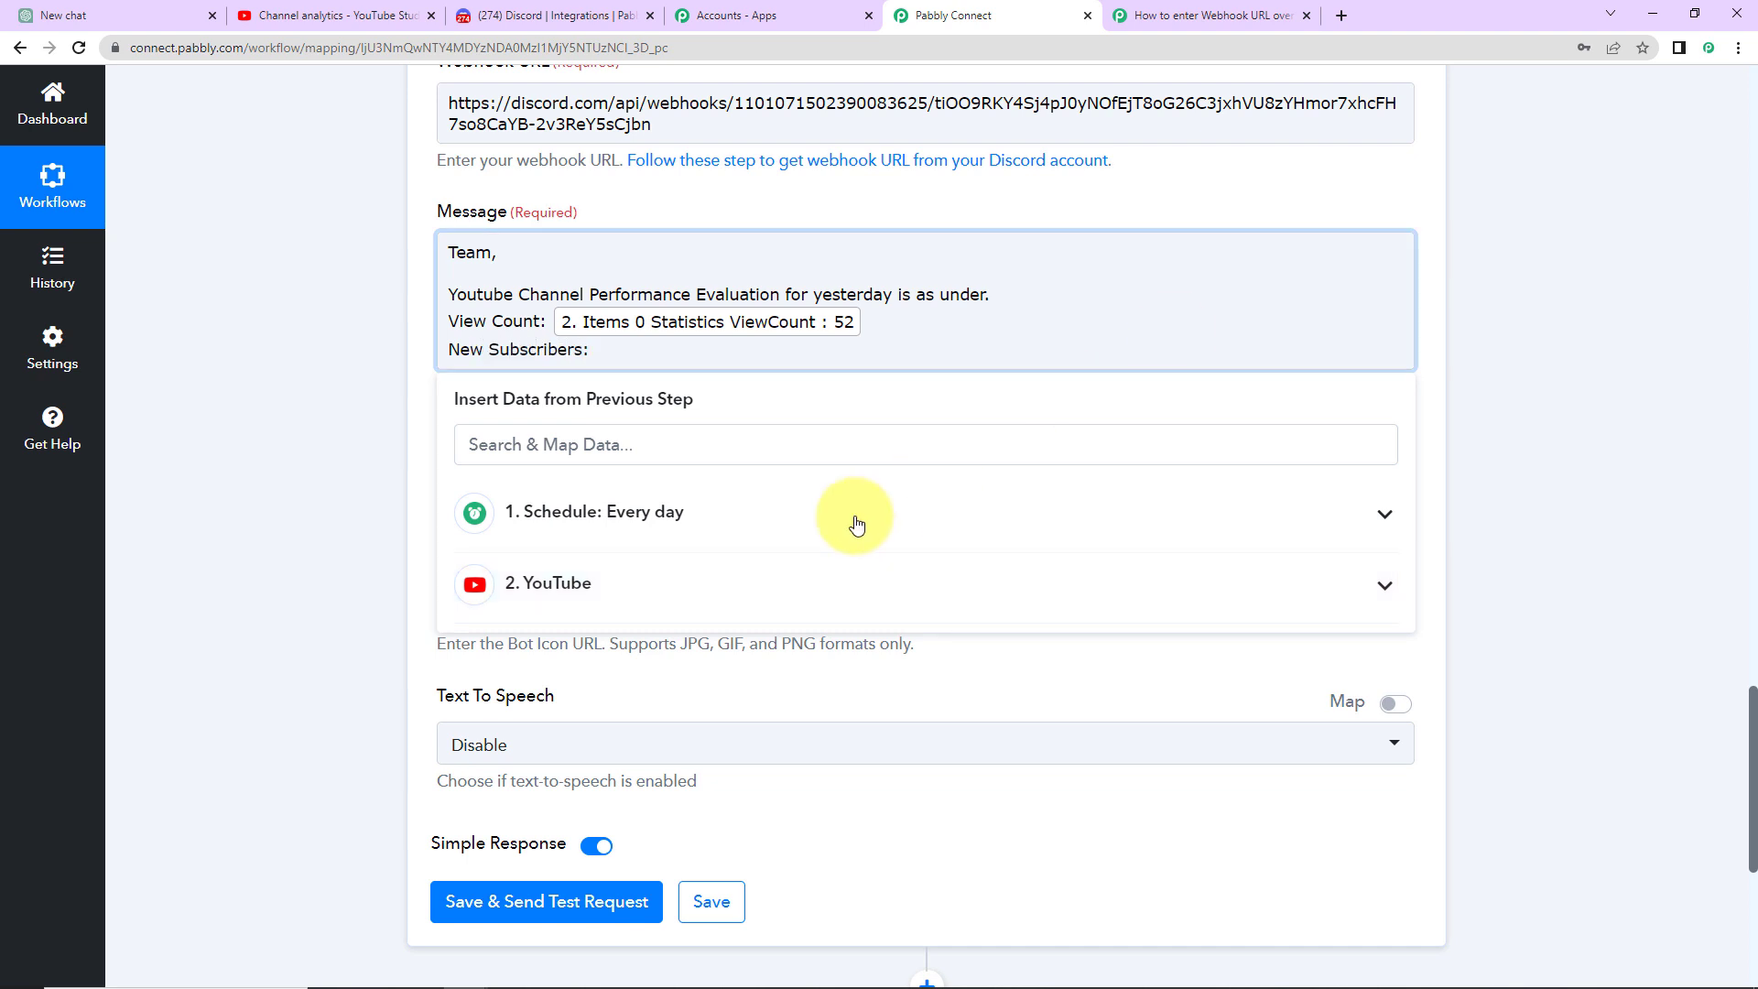
click(864, 585)
scroll(738, 817, down, 5)
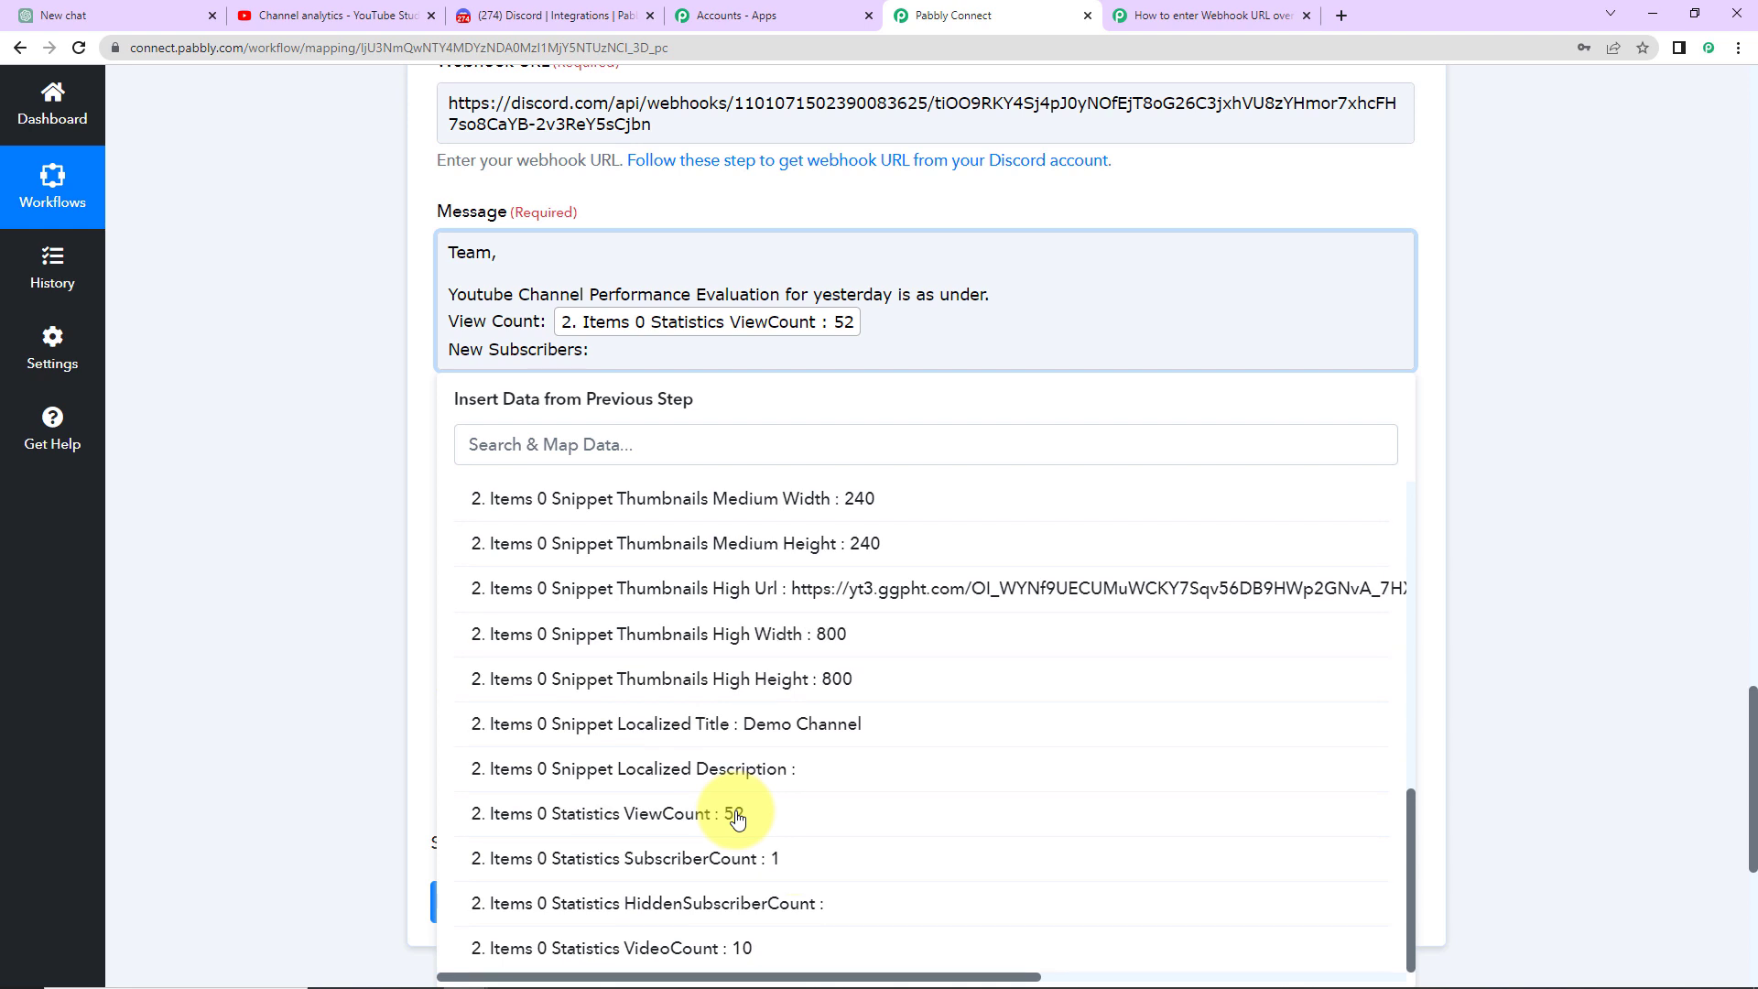
click(709, 859)
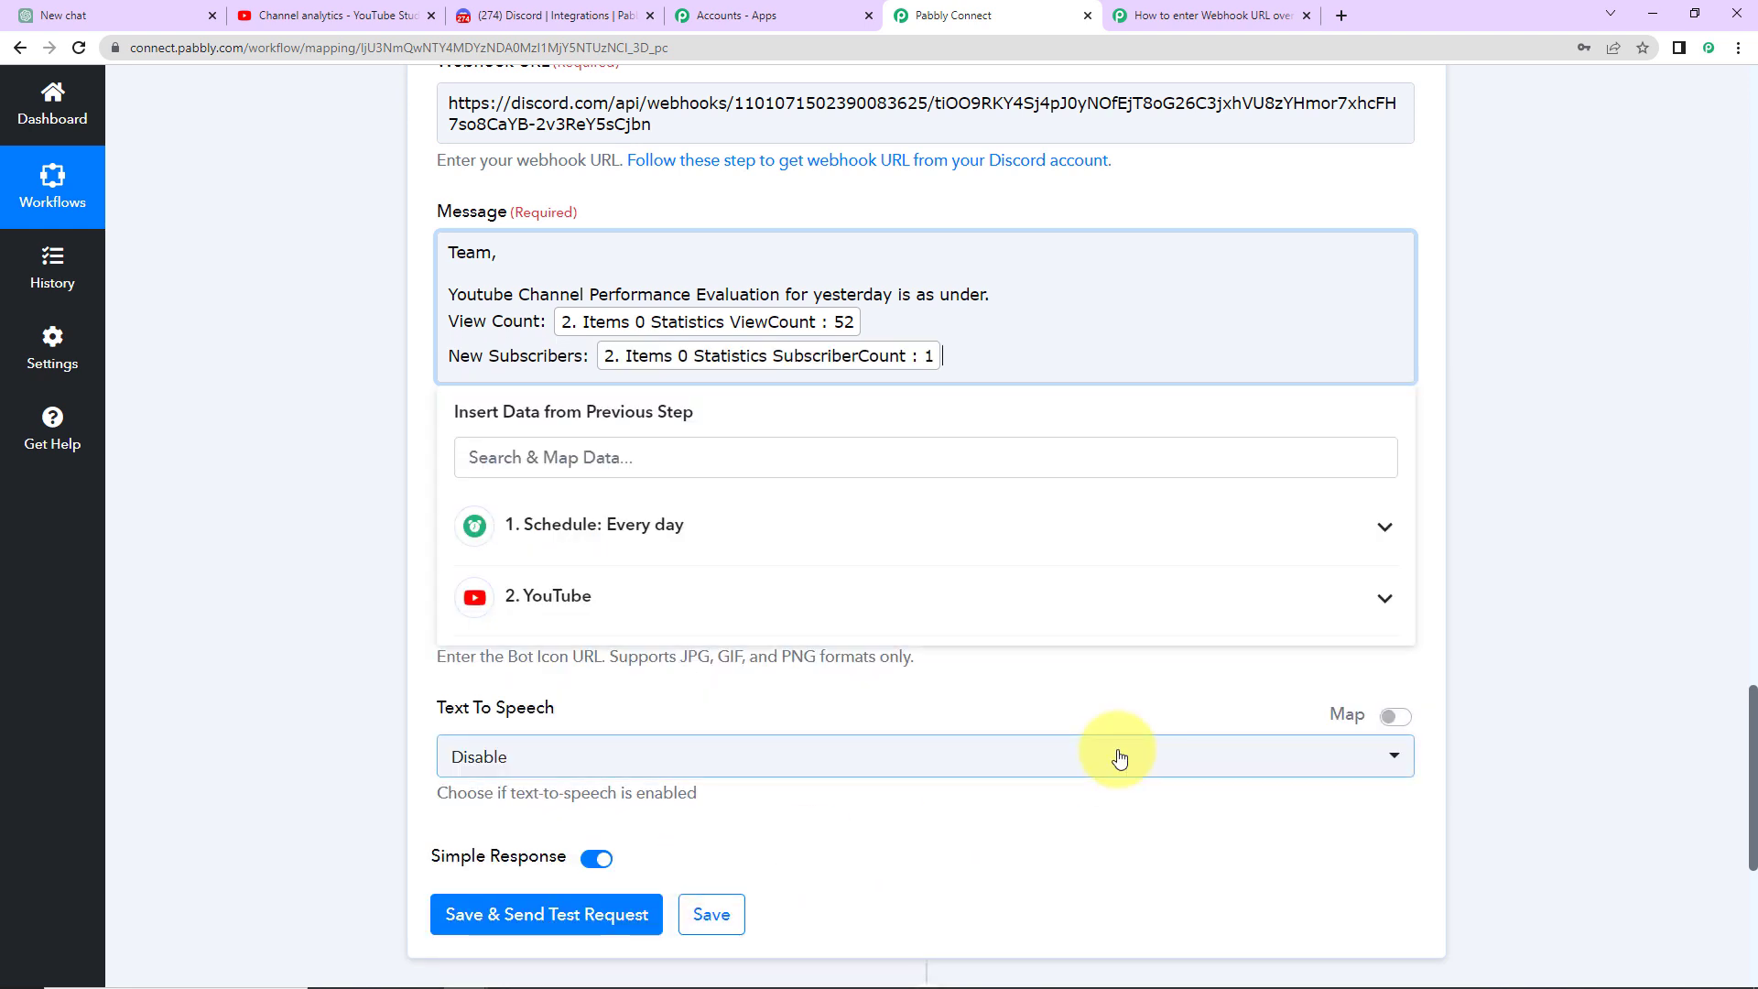
key(Return)
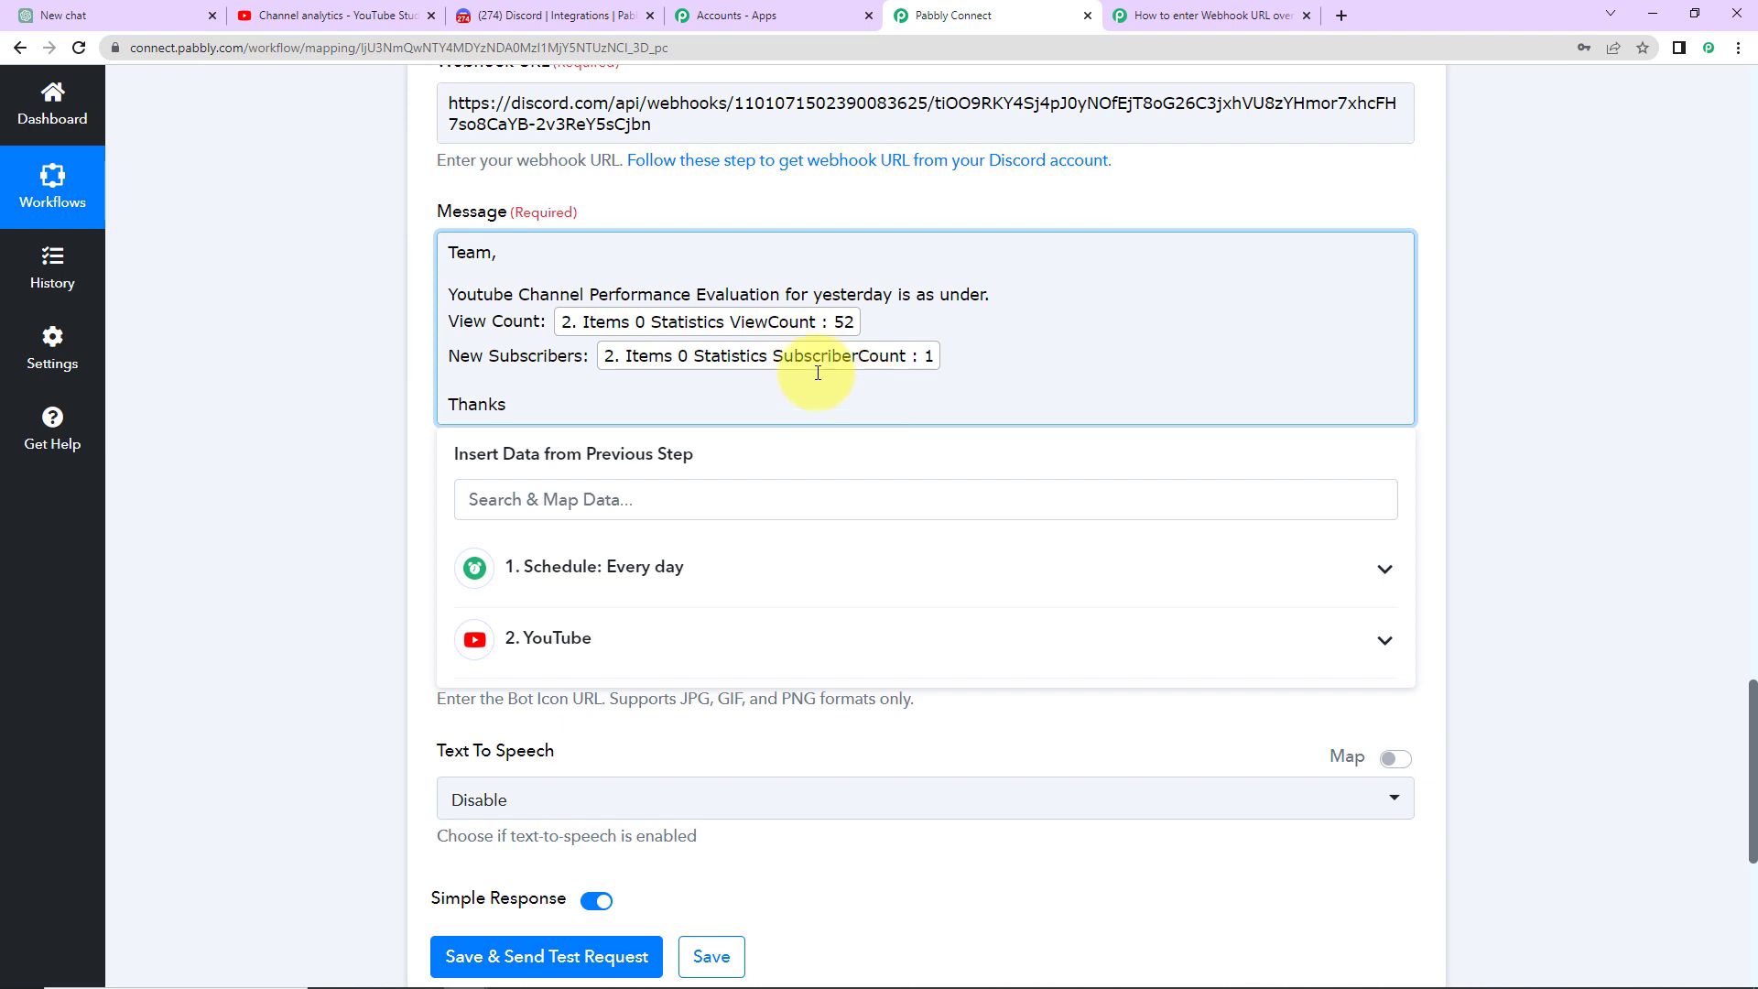
click(382, 348)
Save the Discord step with a test request, then check the youtube-performance-evaluation channel in Discord for the posted message
scroll(353, 332, down, 2)
scroll(353, 332, down, 2)
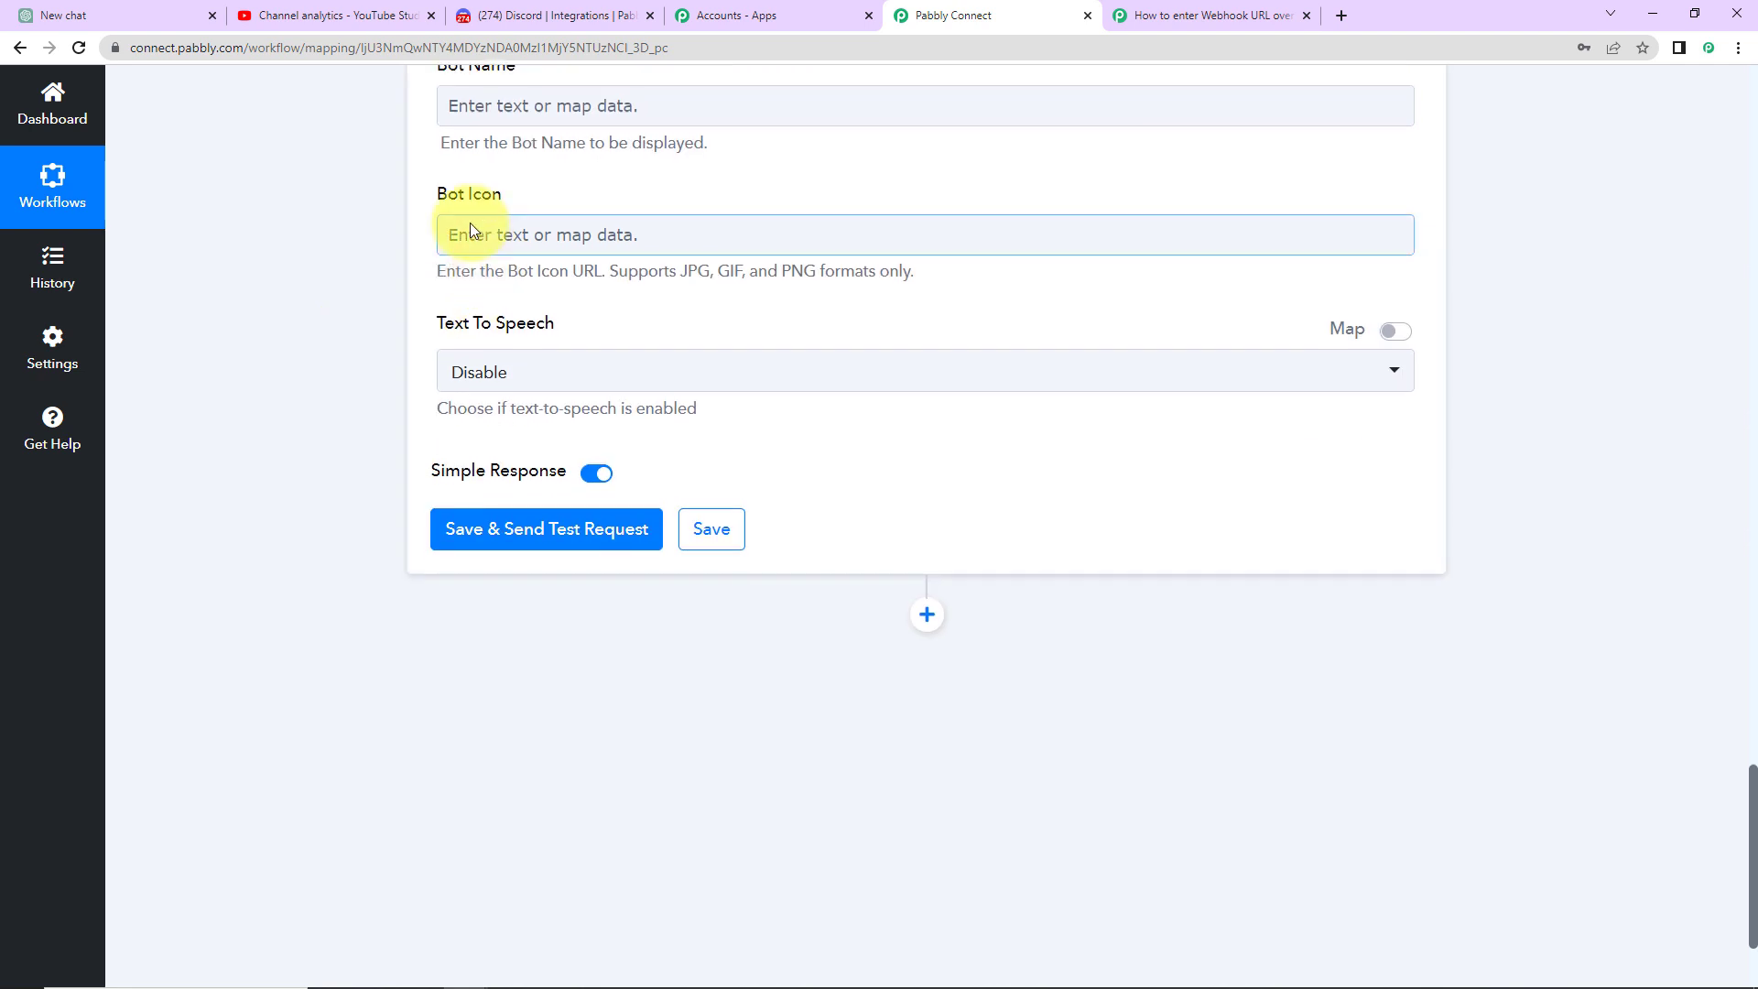
scroll(469, 267, up, 2)
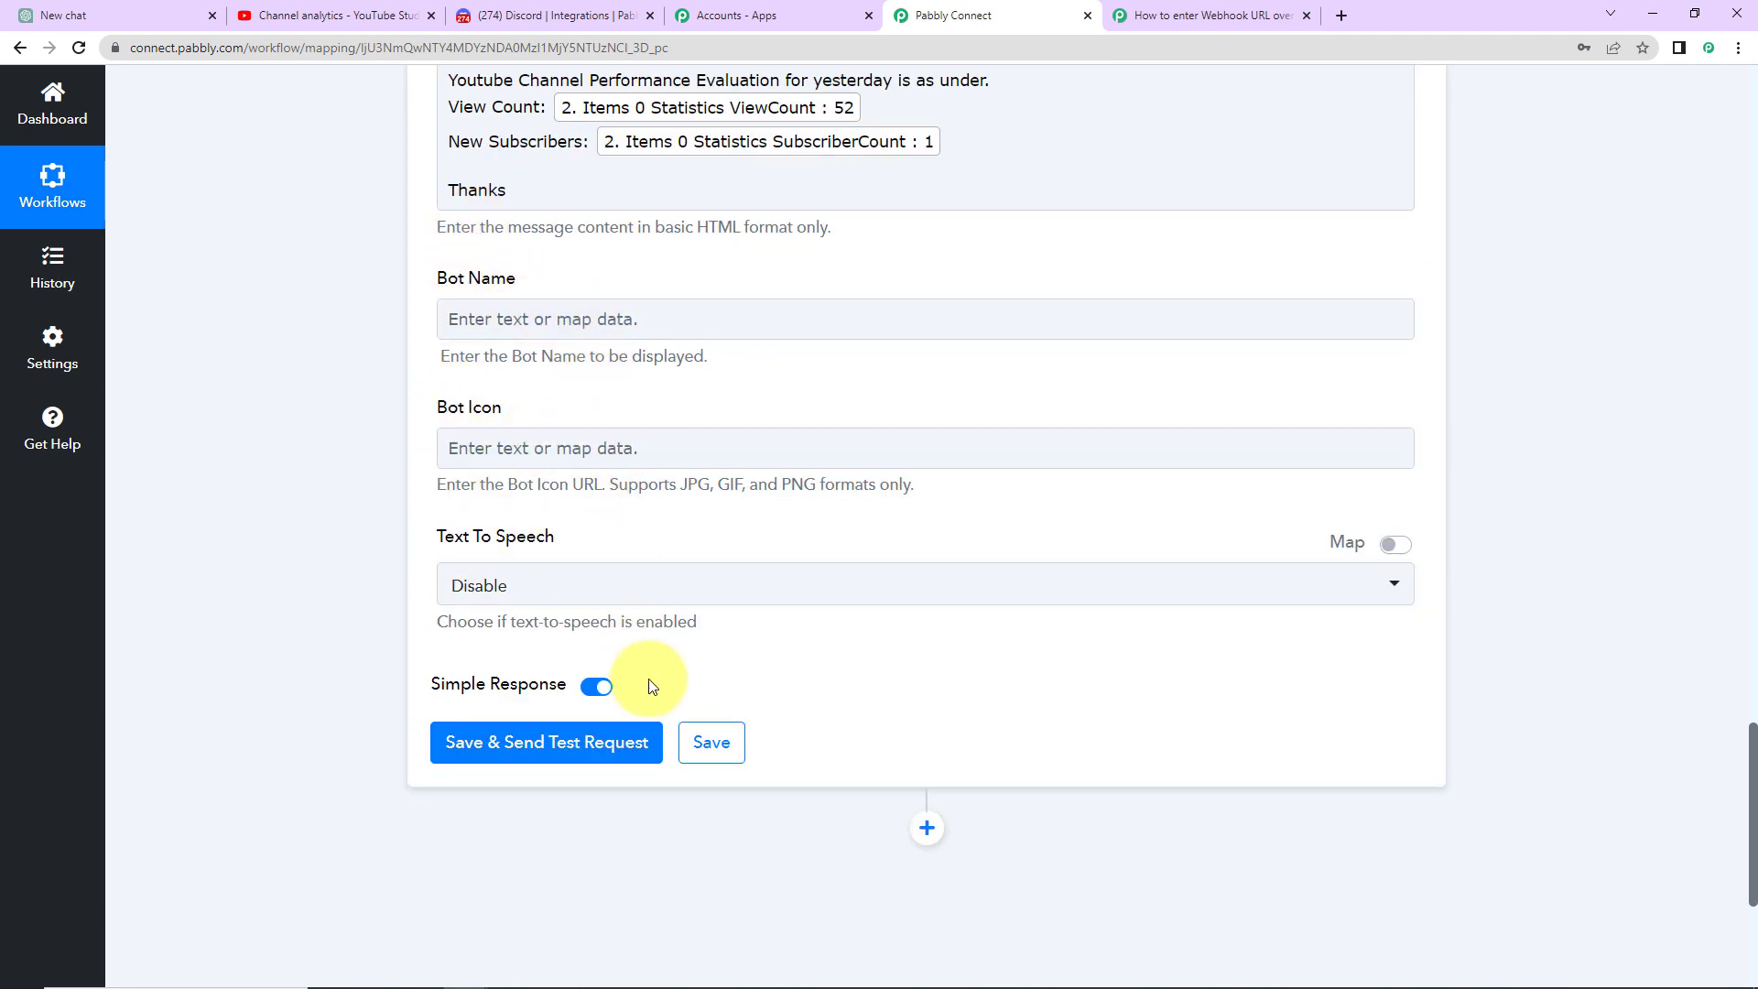
click(467, 740)
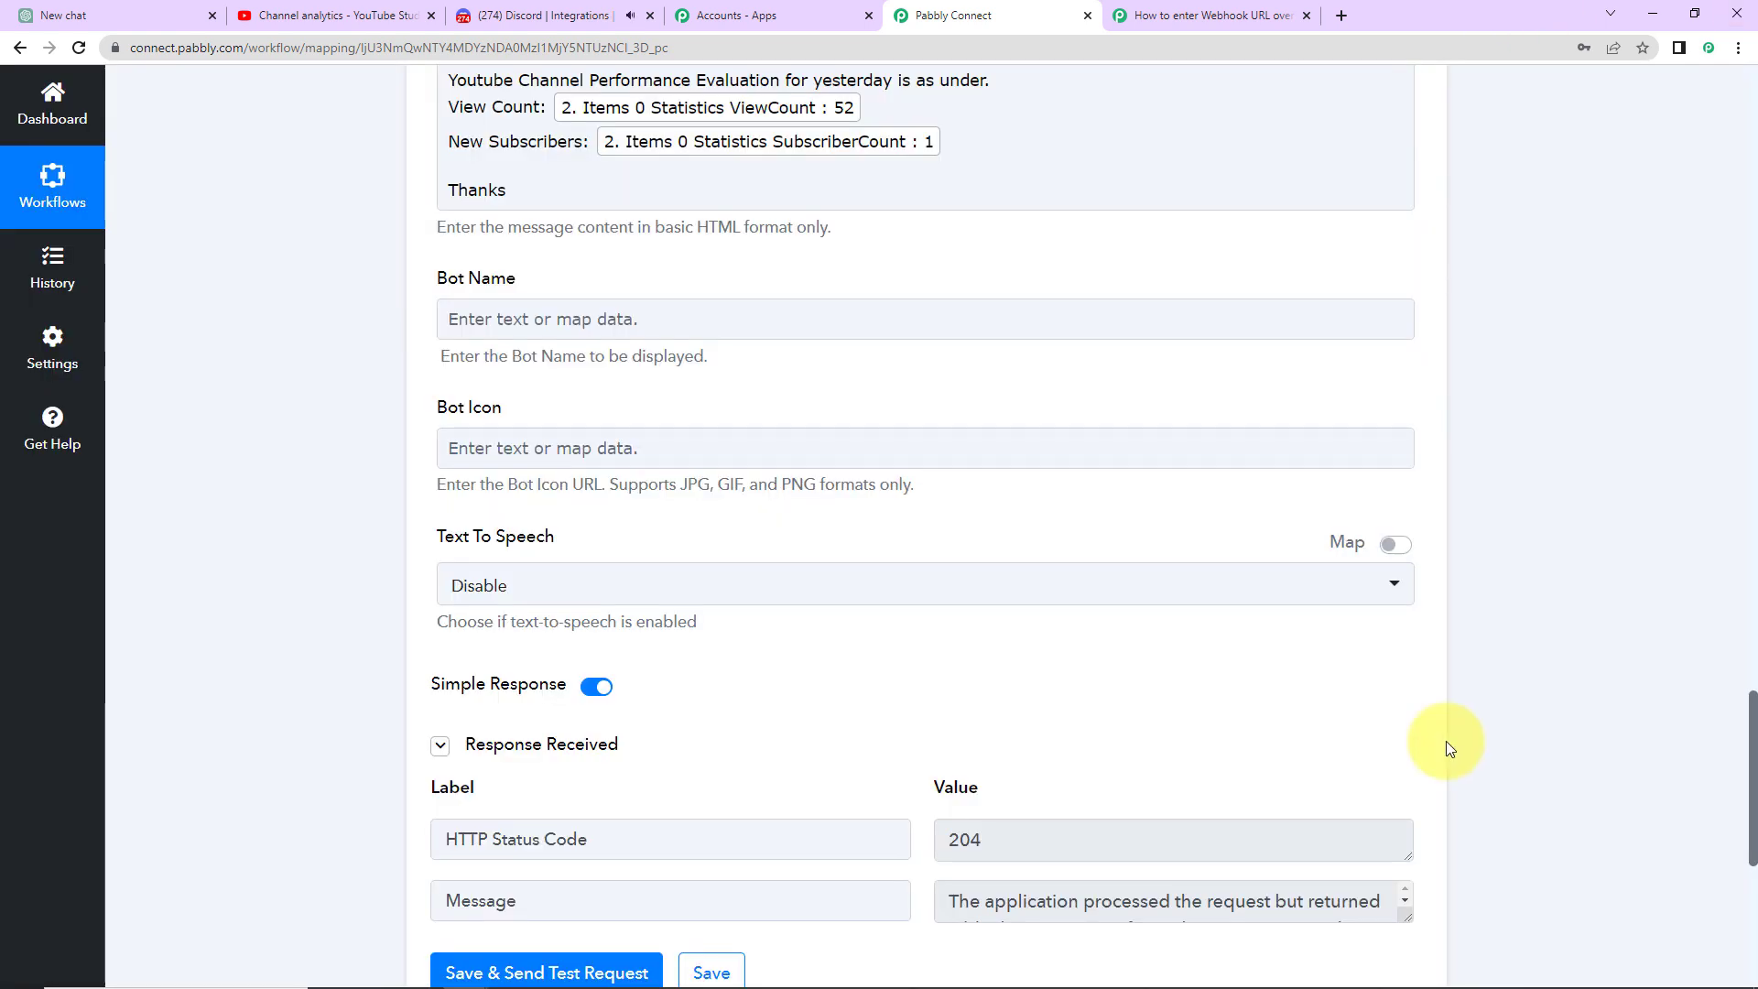
scroll(1446, 747, down, 2)
scroll(1448, 751, up, 2)
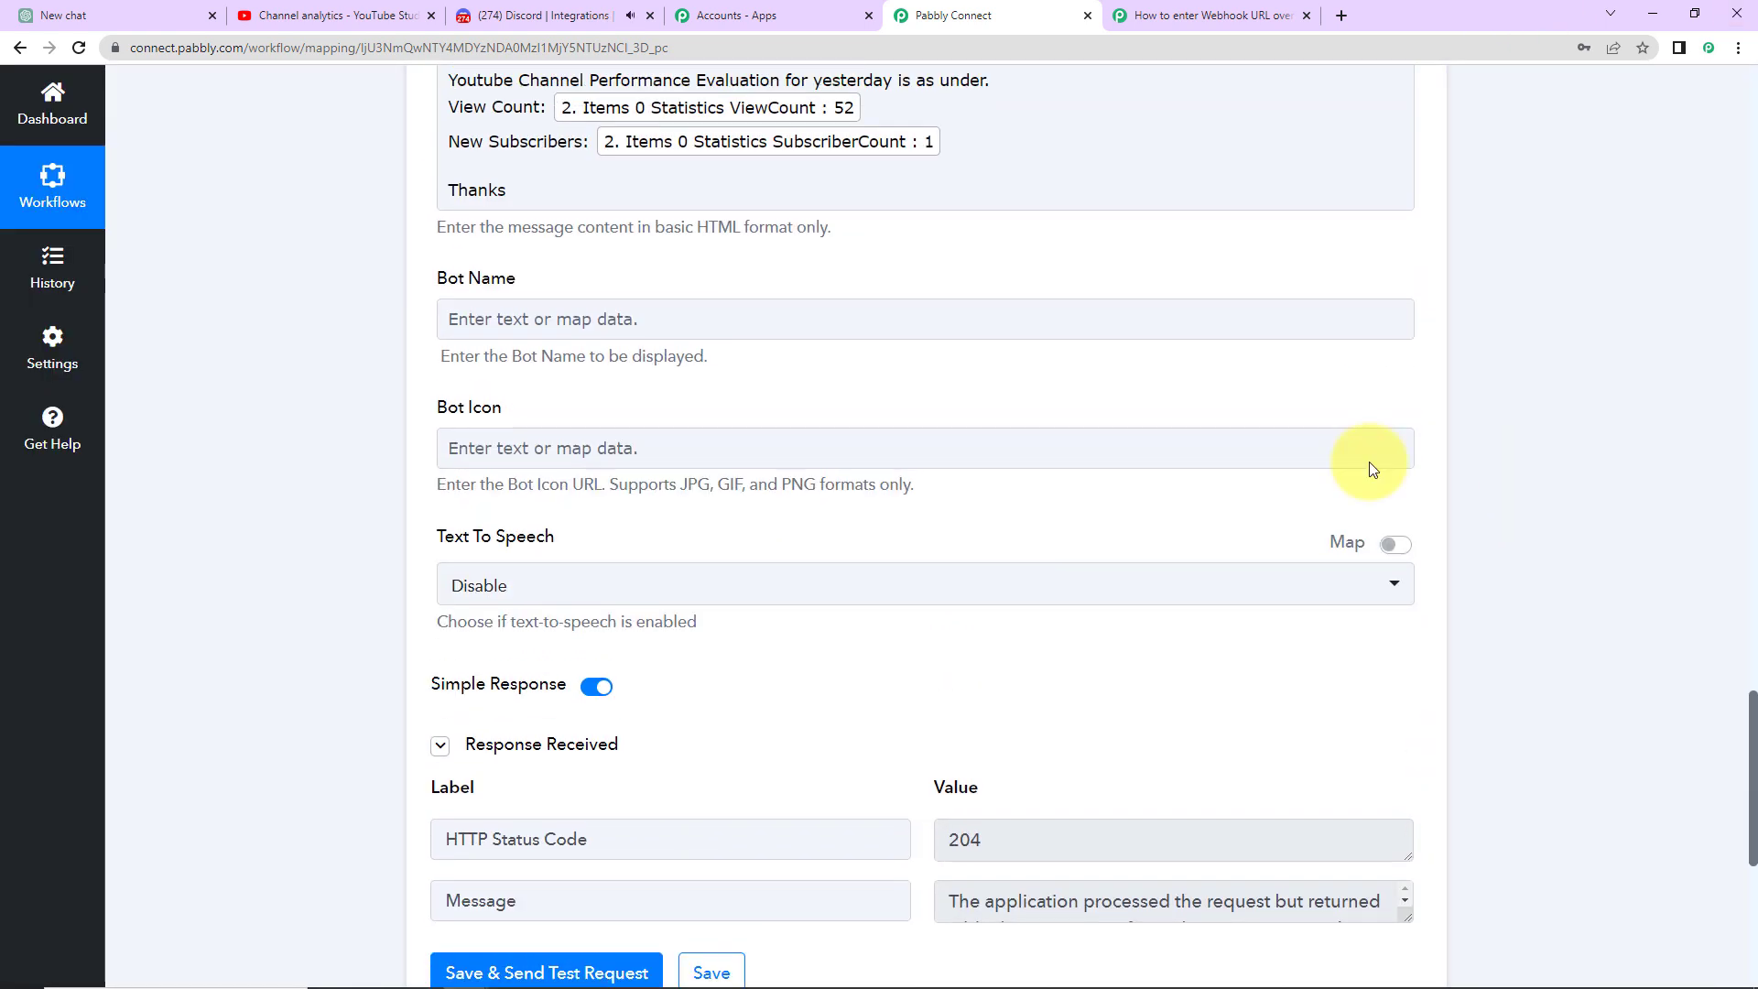
click(505, 19)
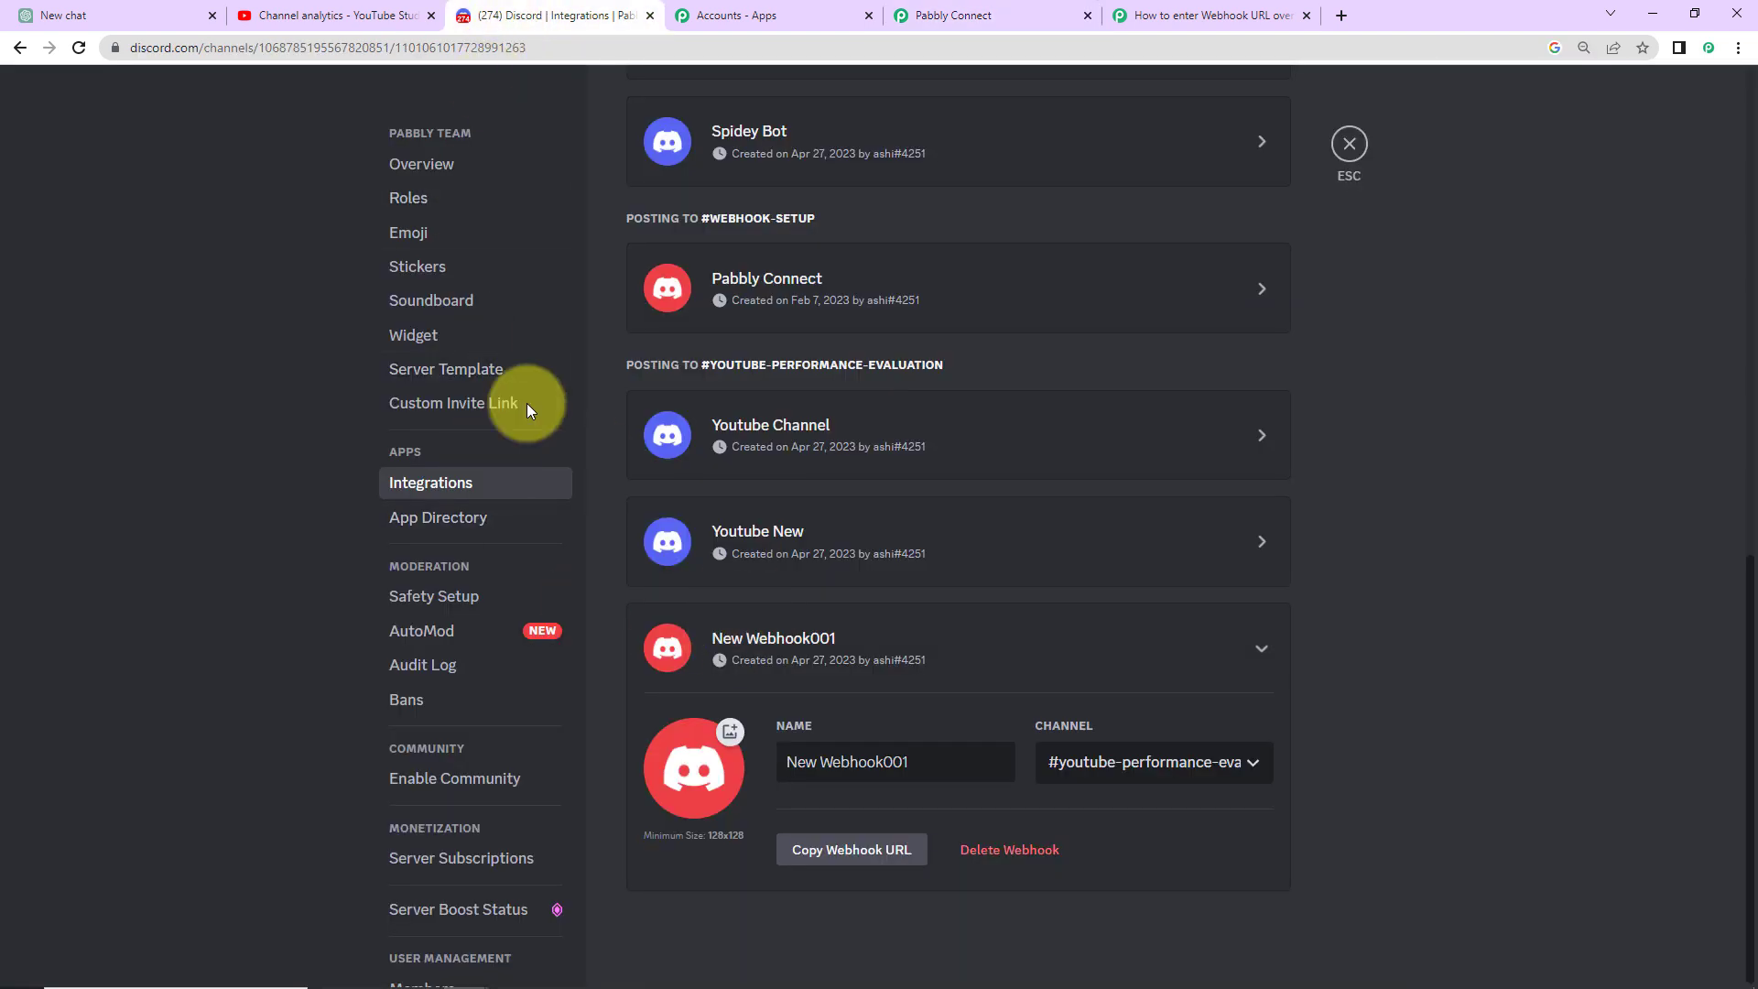
click(1350, 144)
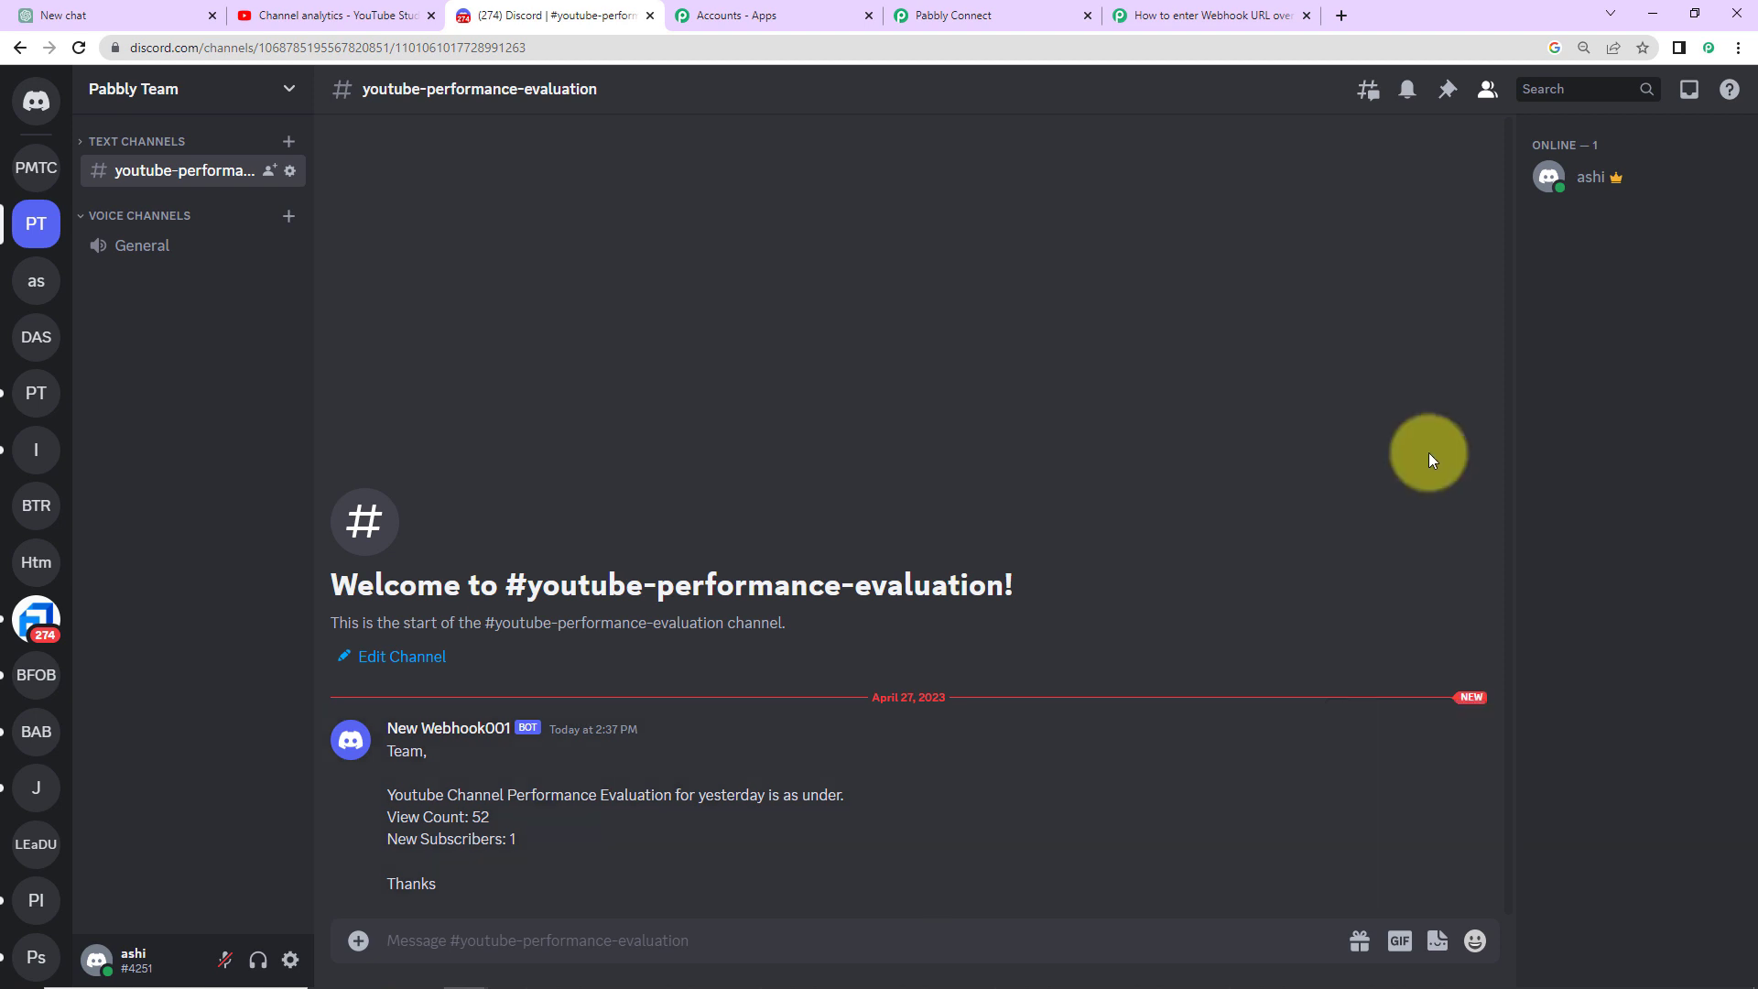
Return to Pabbly Connect and review the whole workflow, collapsing the Schedule, YouTube and Discord steps
click(977, 12)
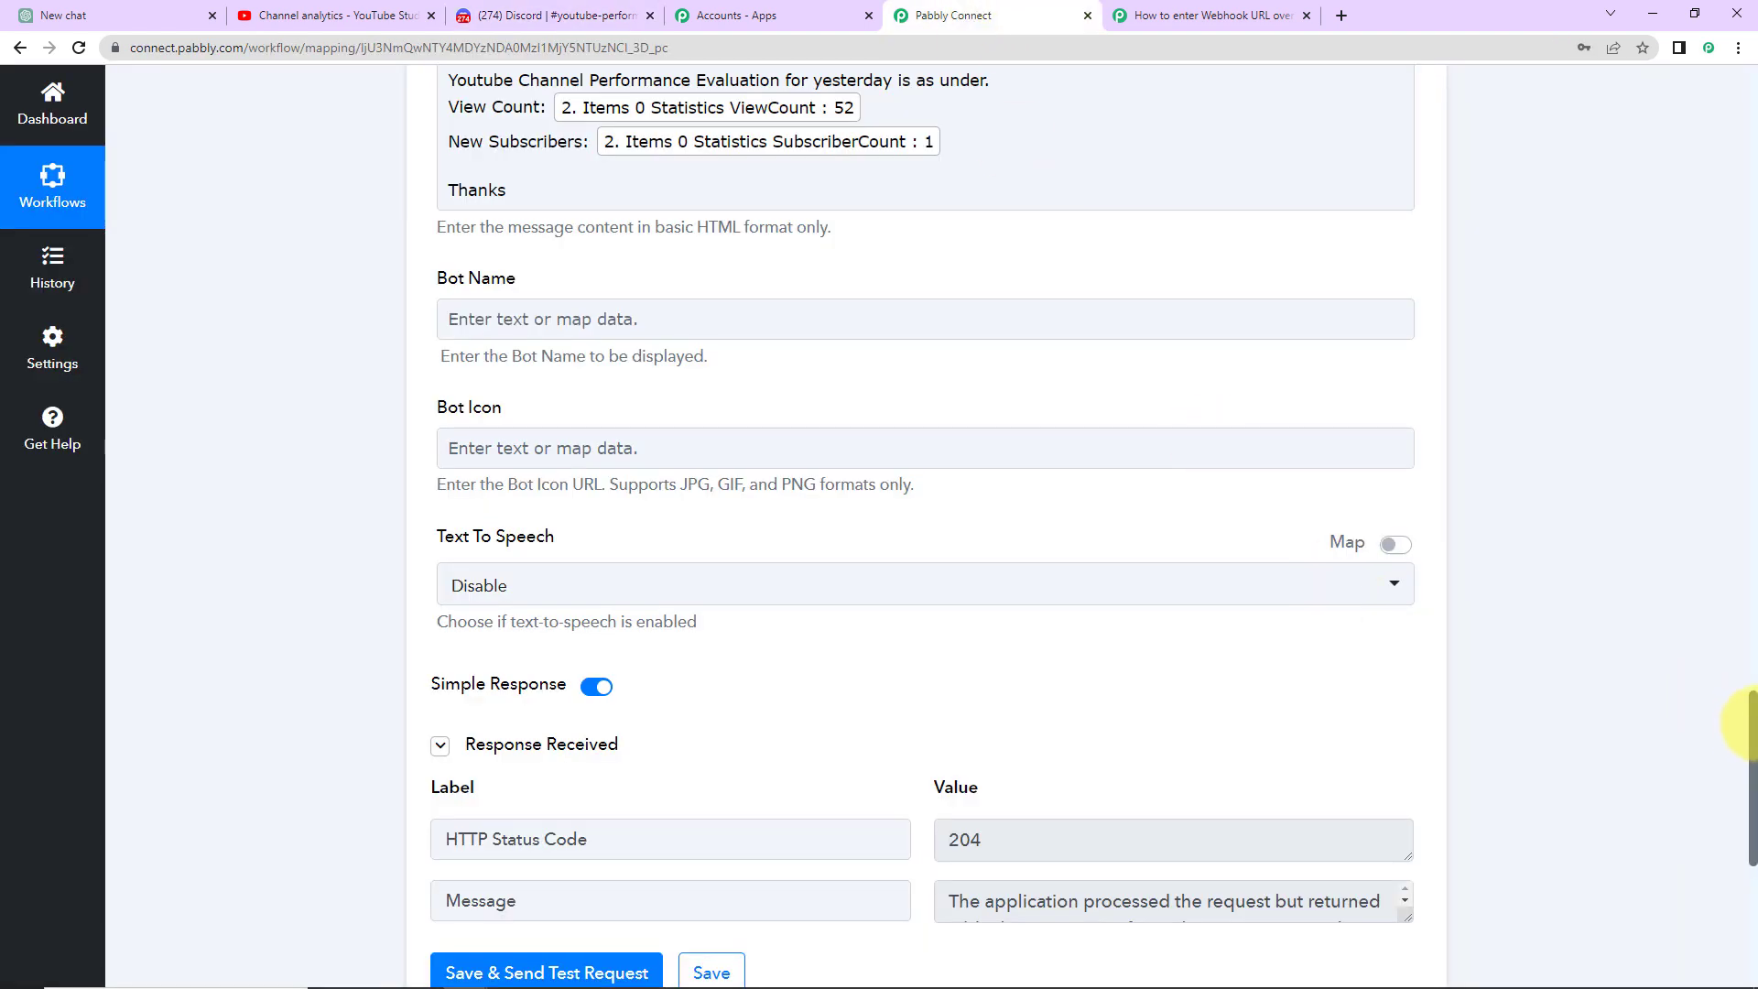
drag(1750, 723, 1711, 110)
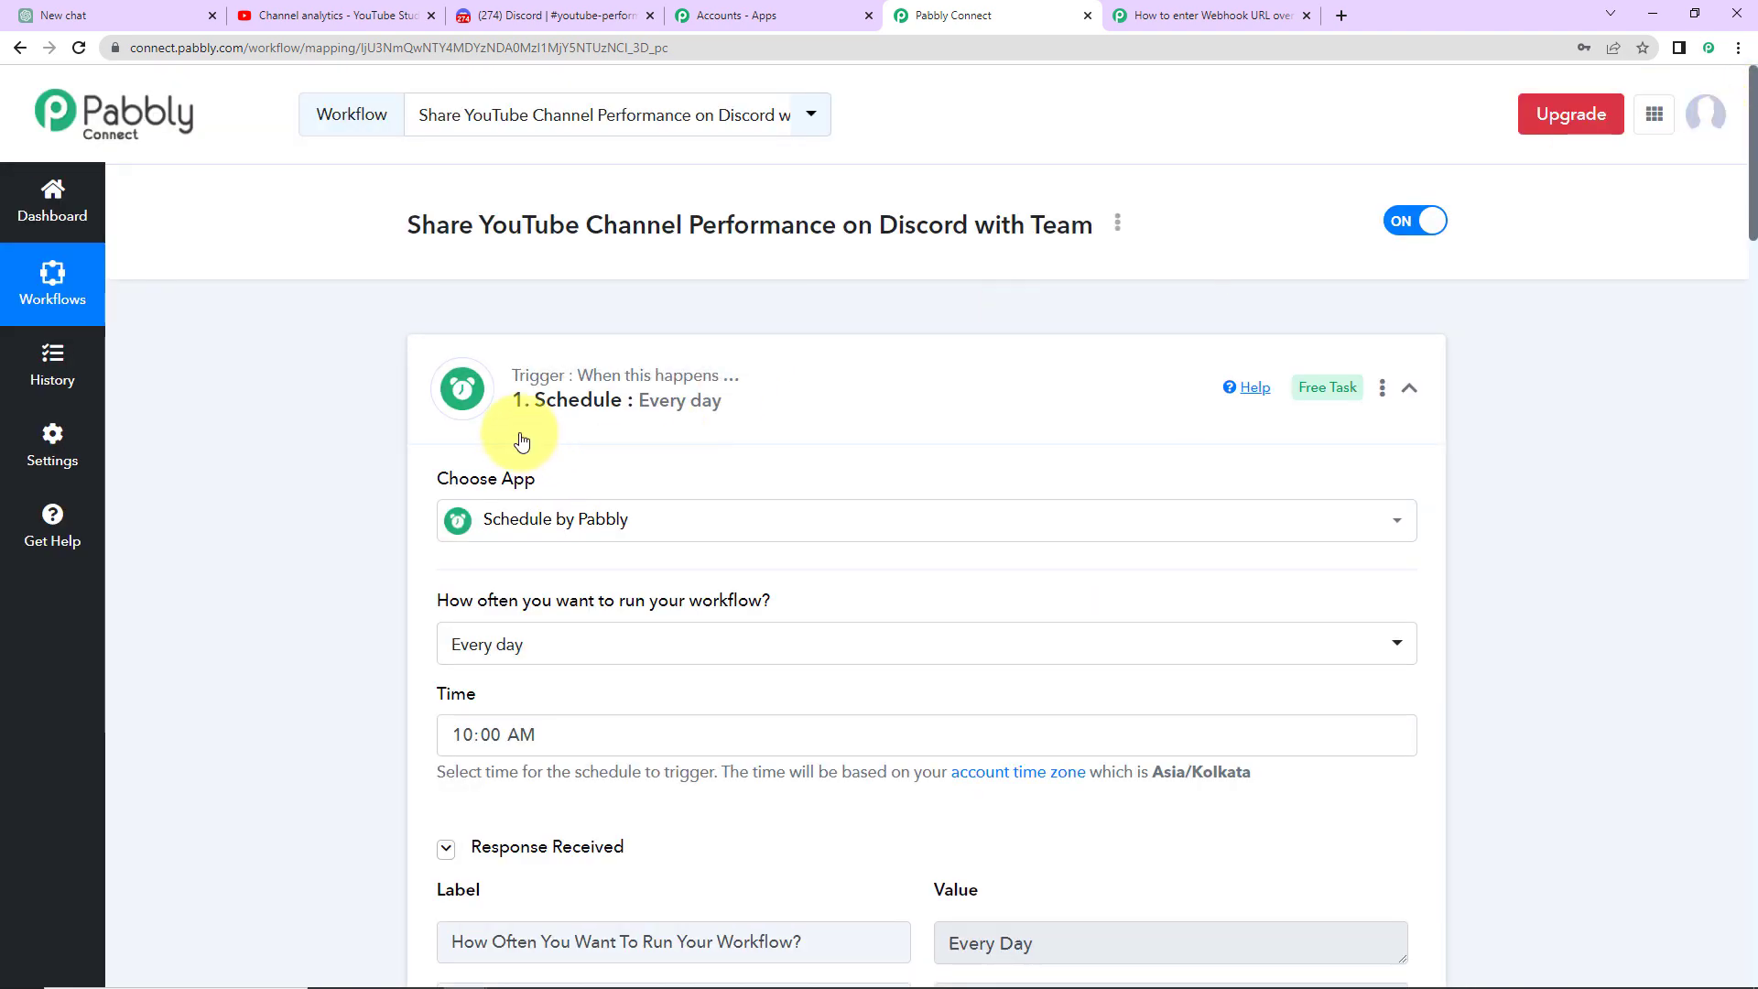
mouse_move(515, 414)
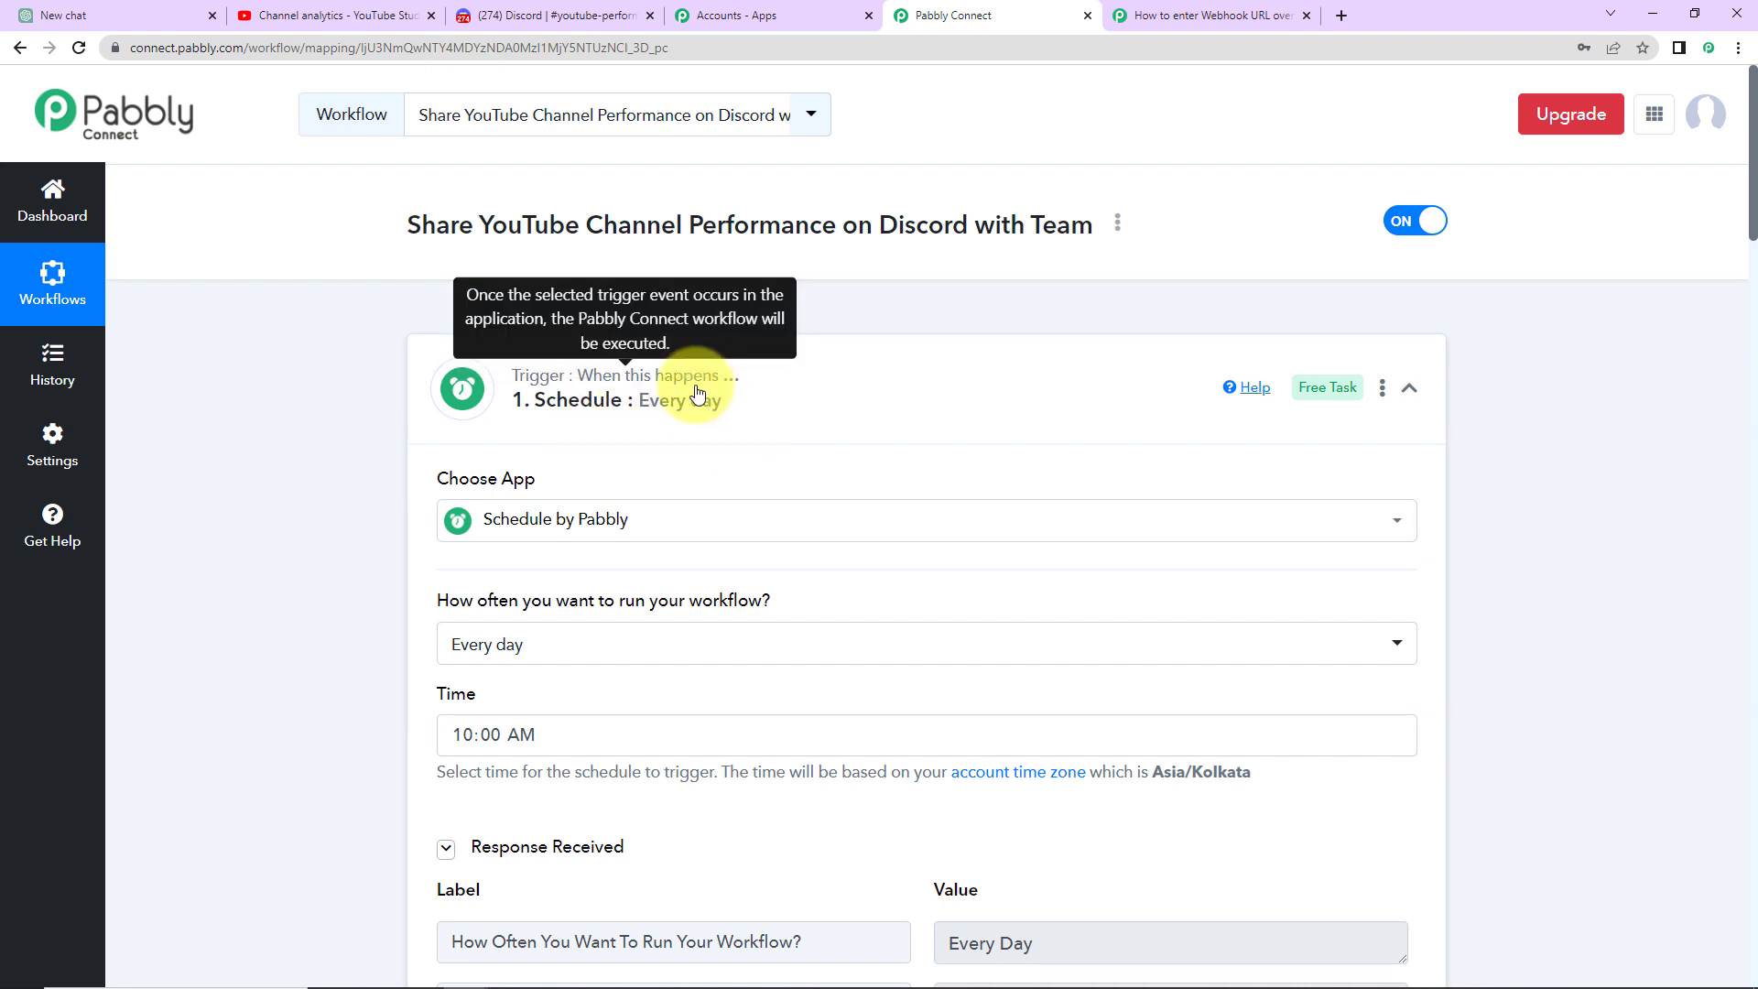
click(1407, 389)
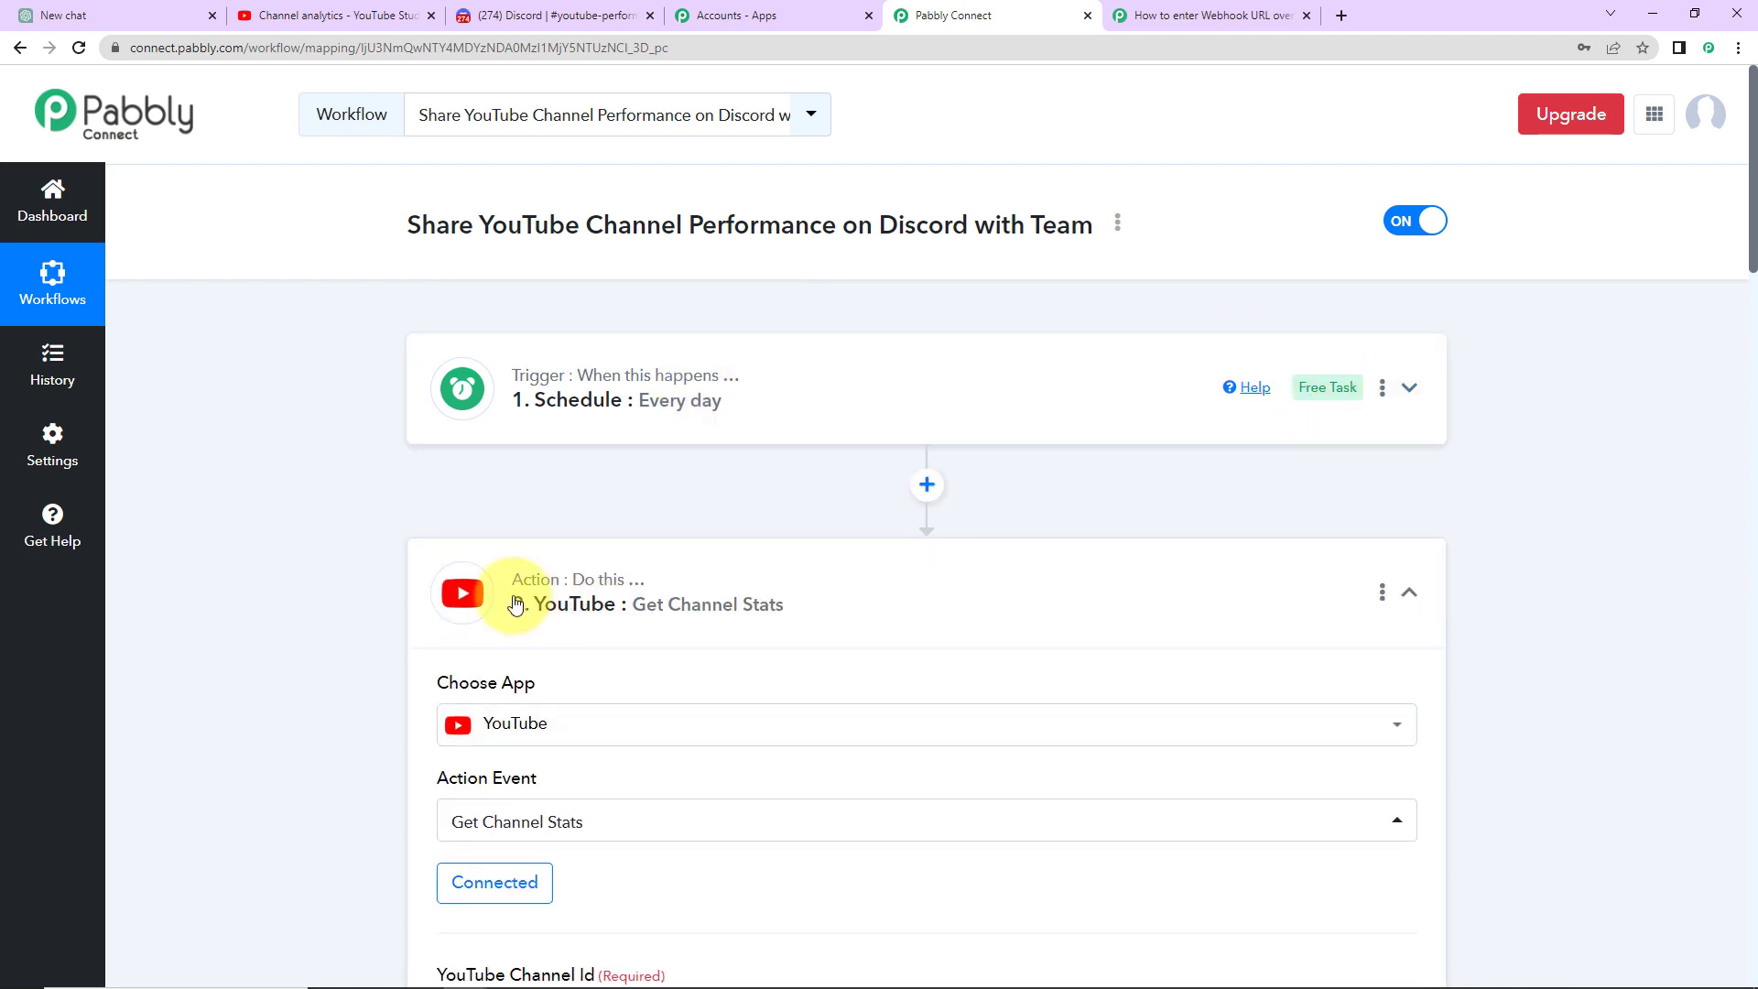
click(1408, 593)
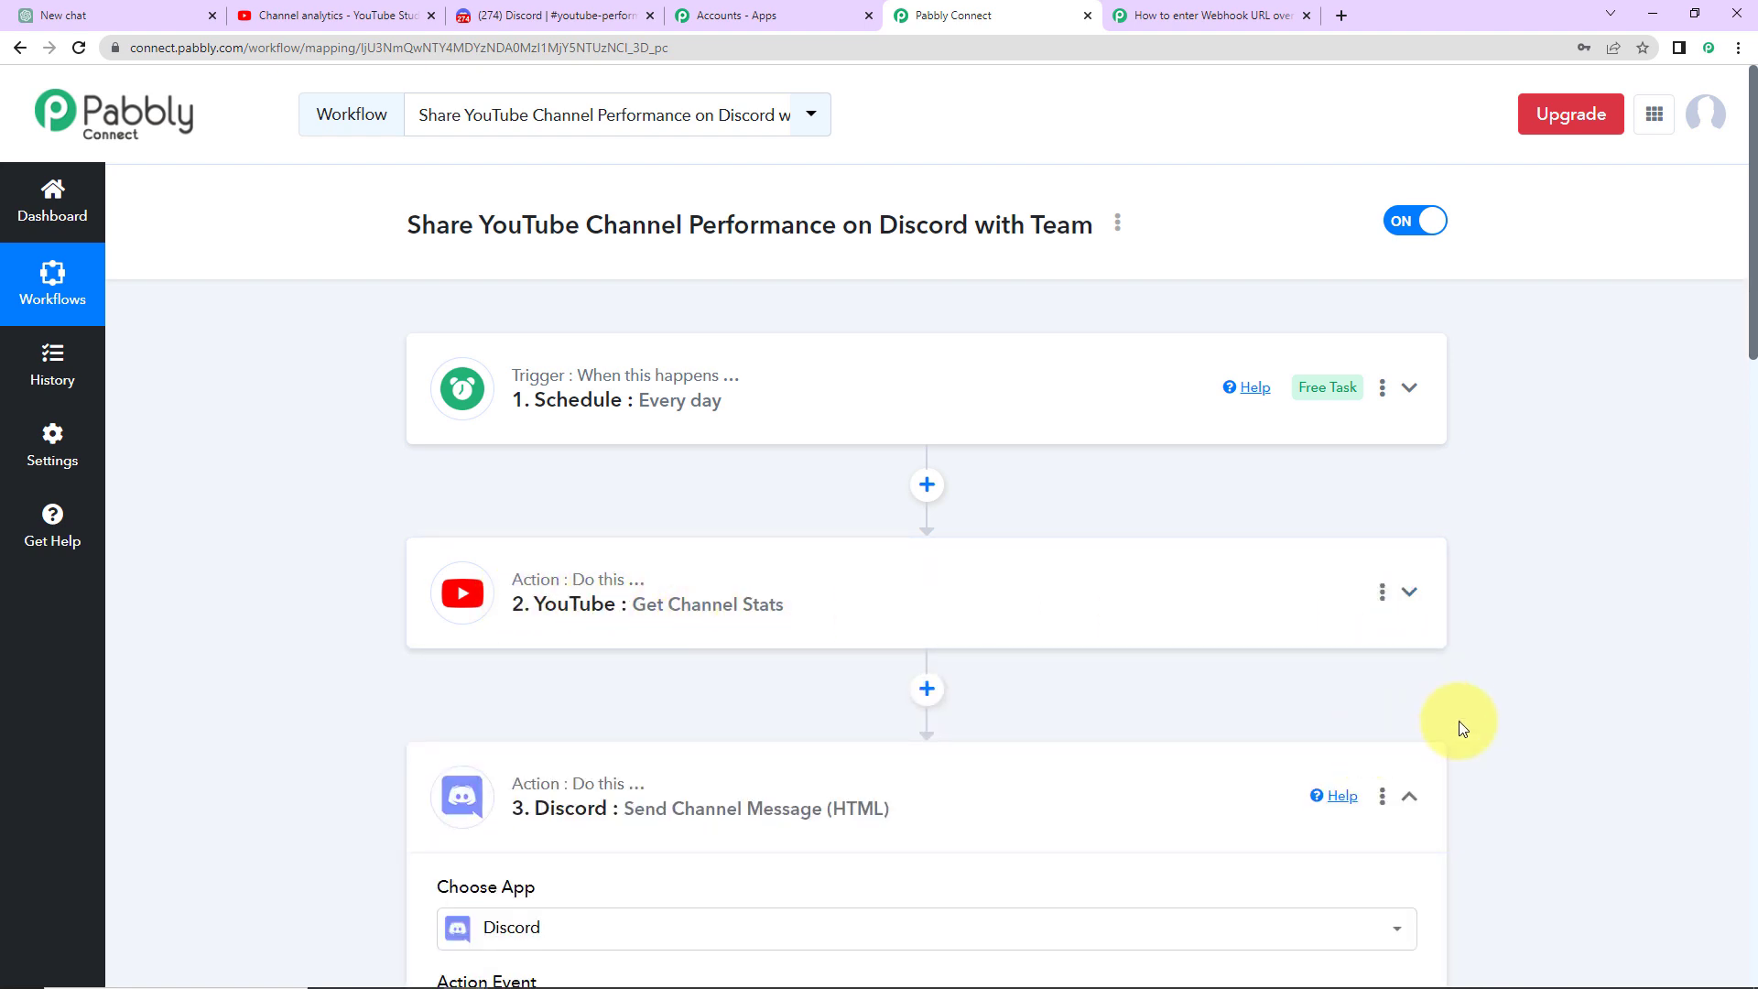
scroll(1462, 728, down, 2)
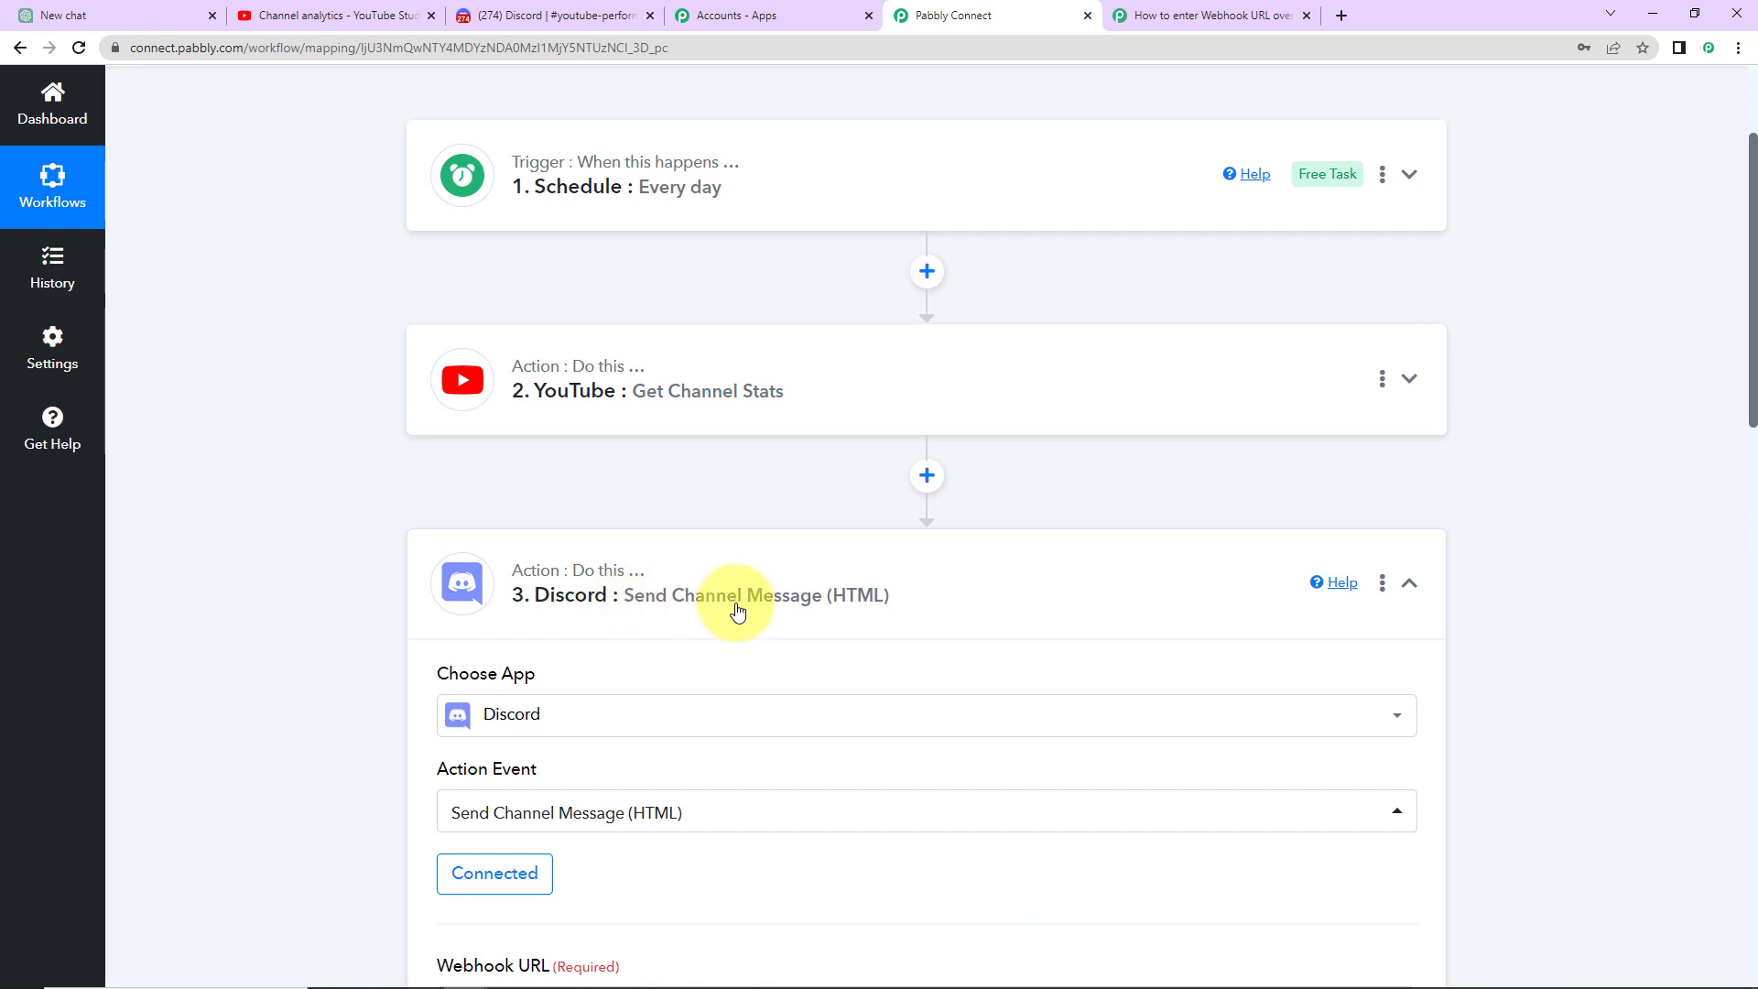
click(1409, 584)
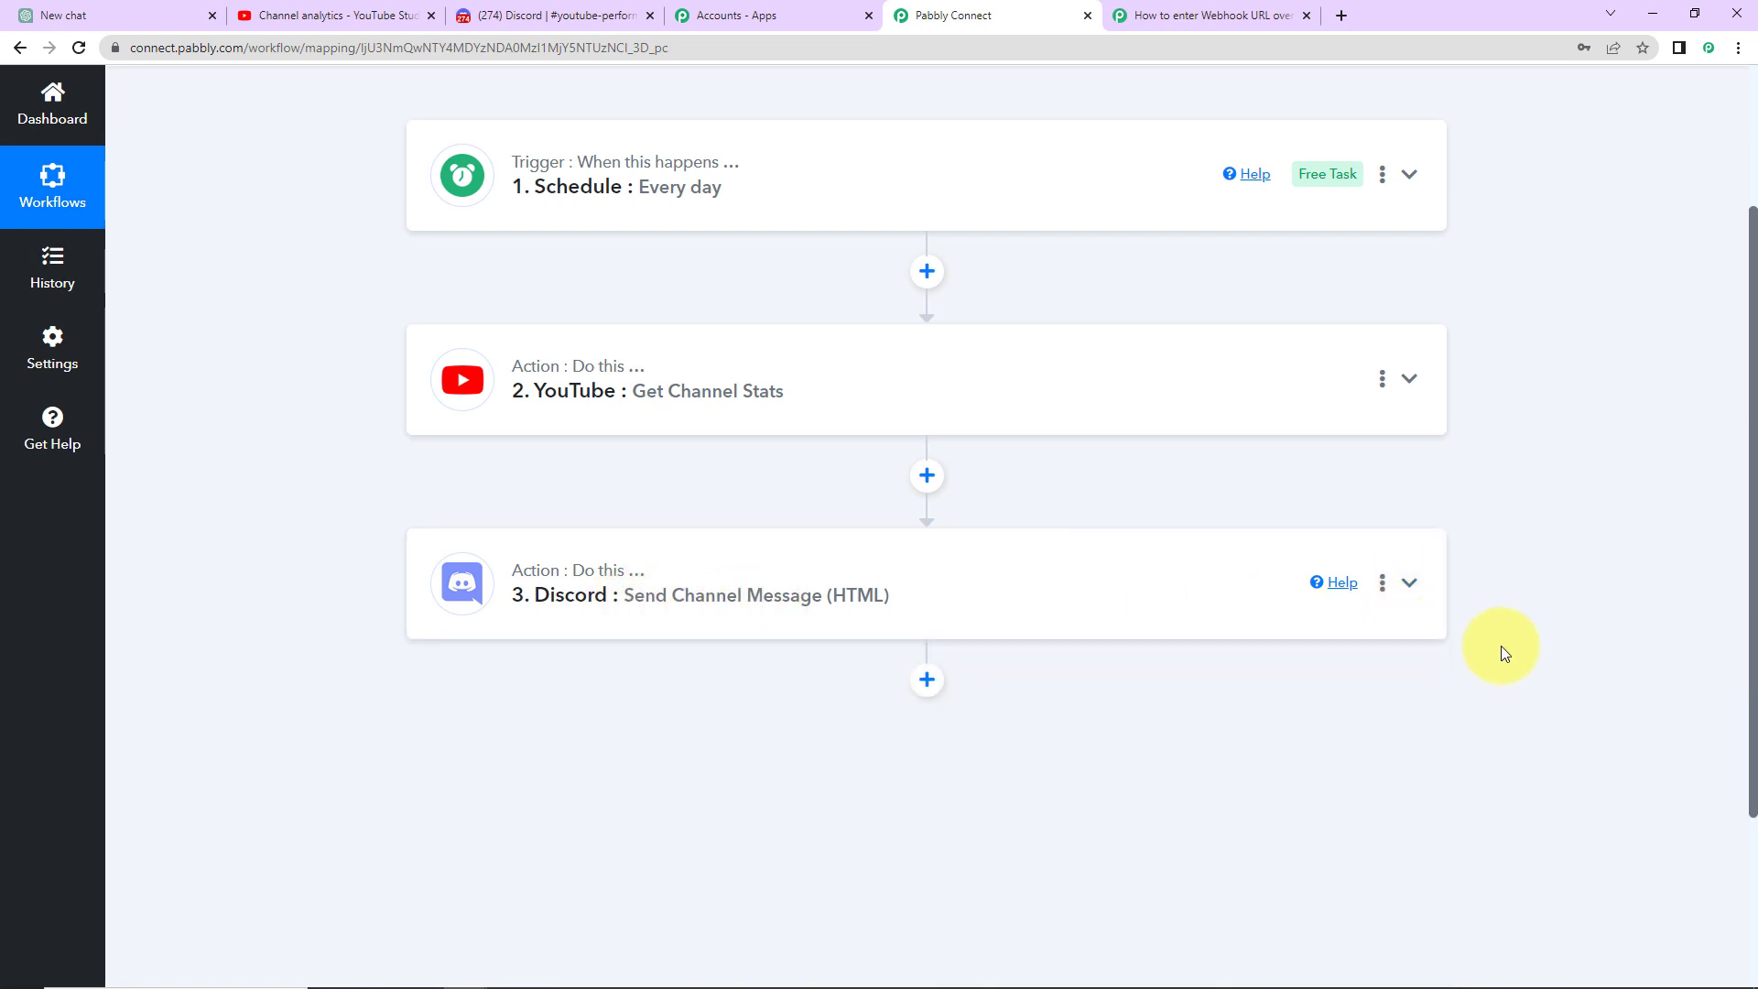